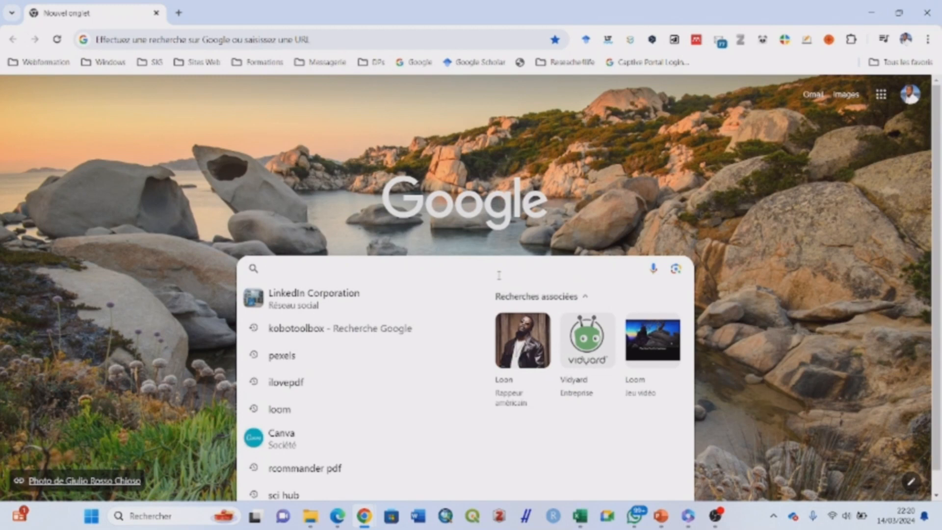
# Search Google for kobotoolbox using the 'Kobo' suggestion
pyautogui.write('Kobotoolbox')
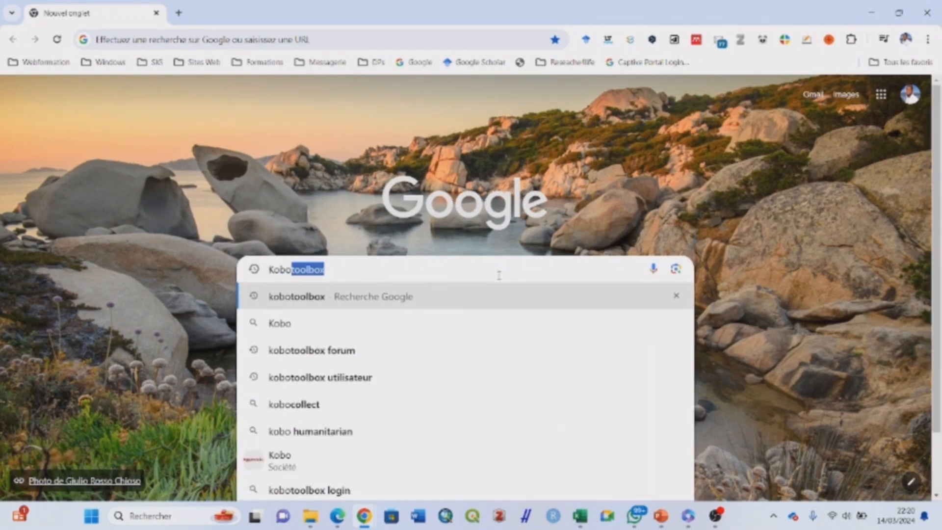
pyautogui.press('Return')
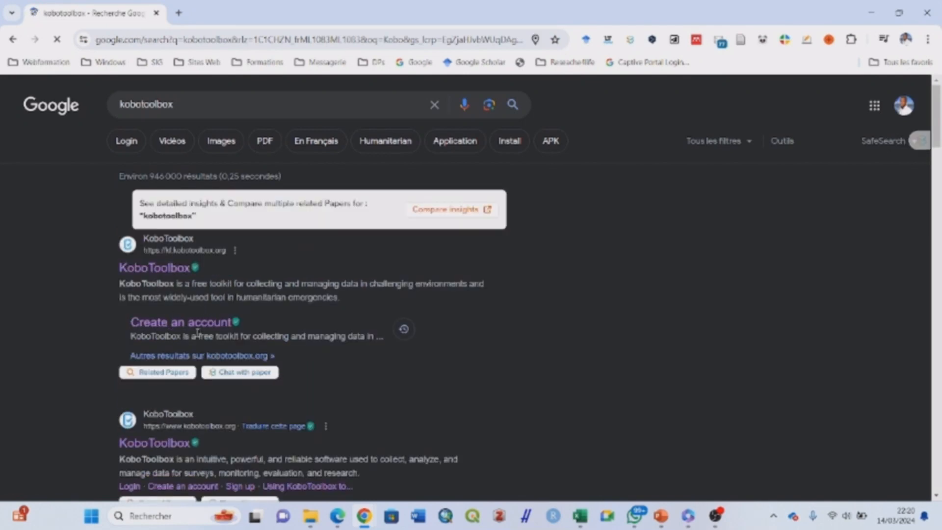
# Open the KoboToolbox sign-up page and try filling the full name from a saved suggestion
pyautogui.click(186, 327)
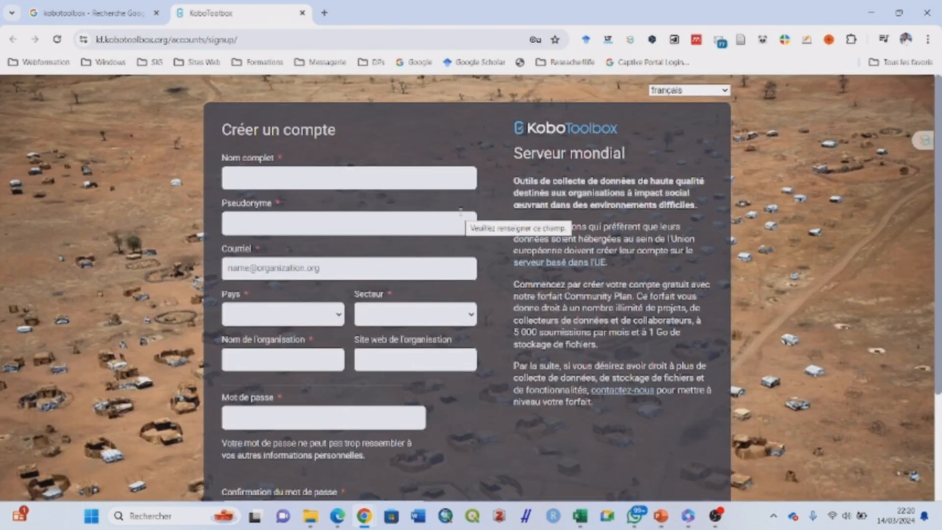
pyautogui.click(355, 183)
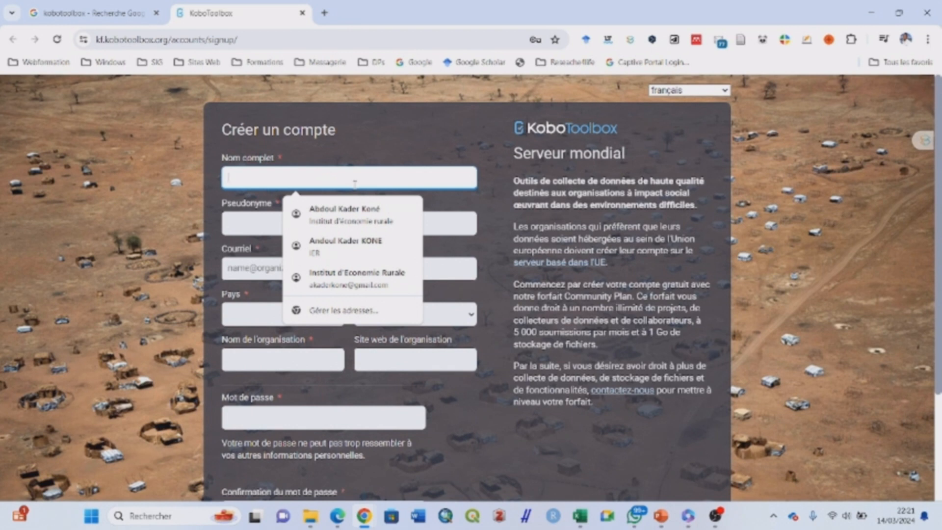
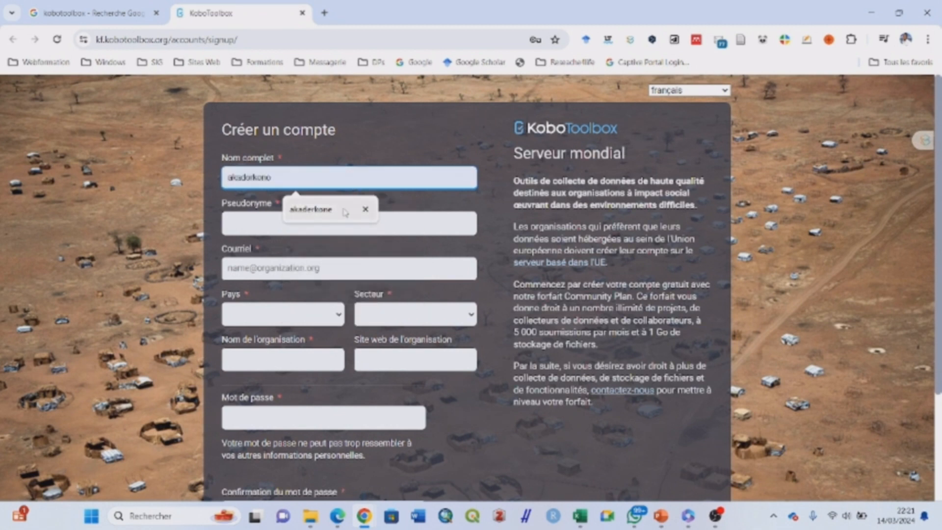
pyautogui.click(345, 212)
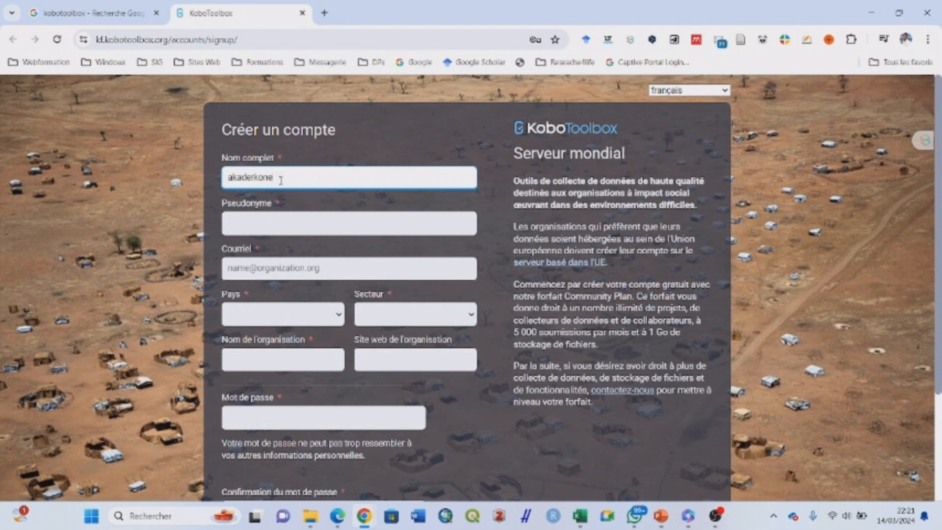
pyautogui.write('@gmail')
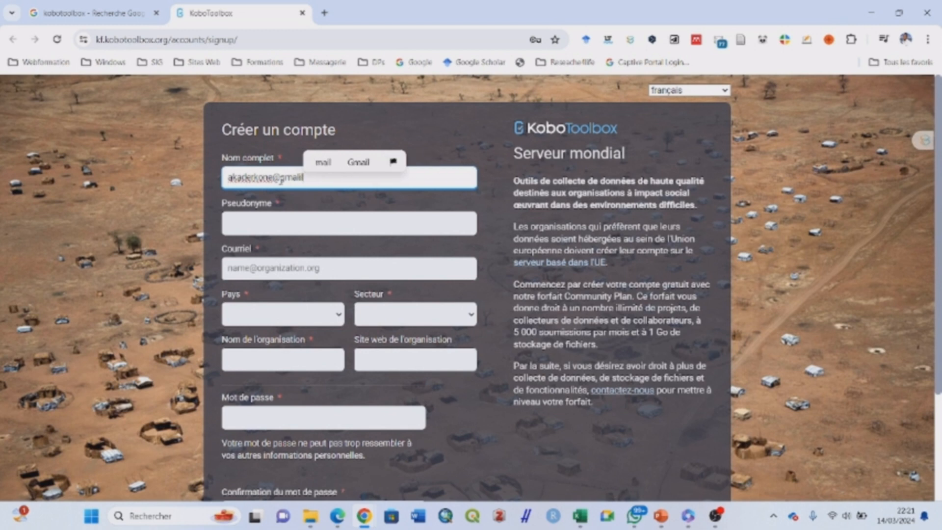
pyautogui.press('BackSpace')
pyautogui.press('BackSpace')
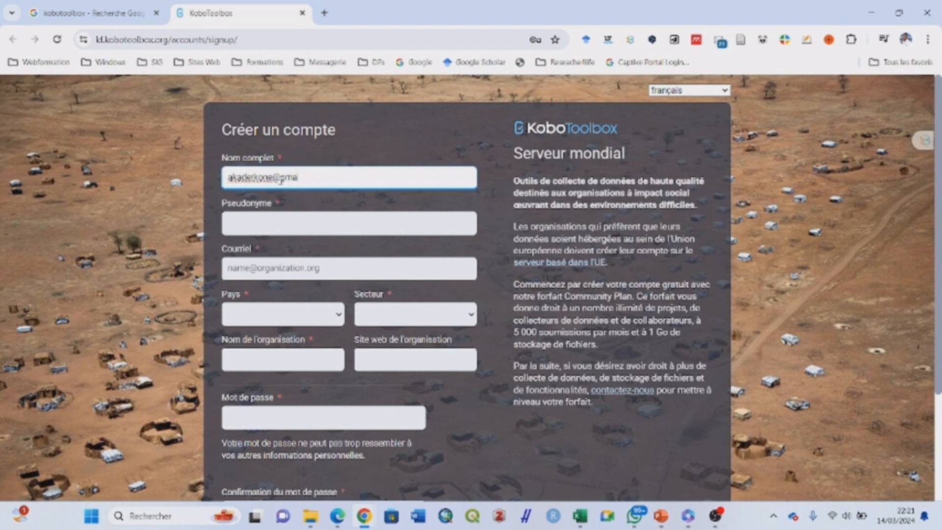
pyautogui.write('il.c')
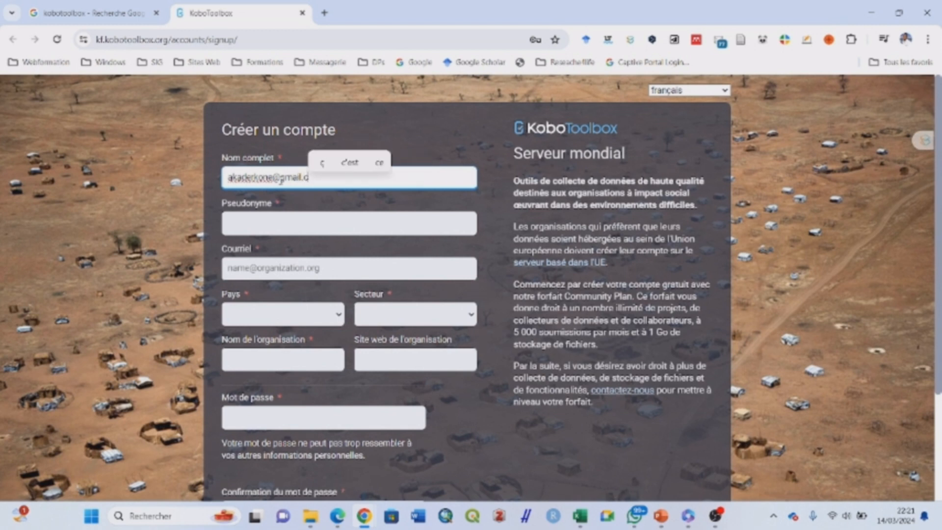
pyautogui.write('om')
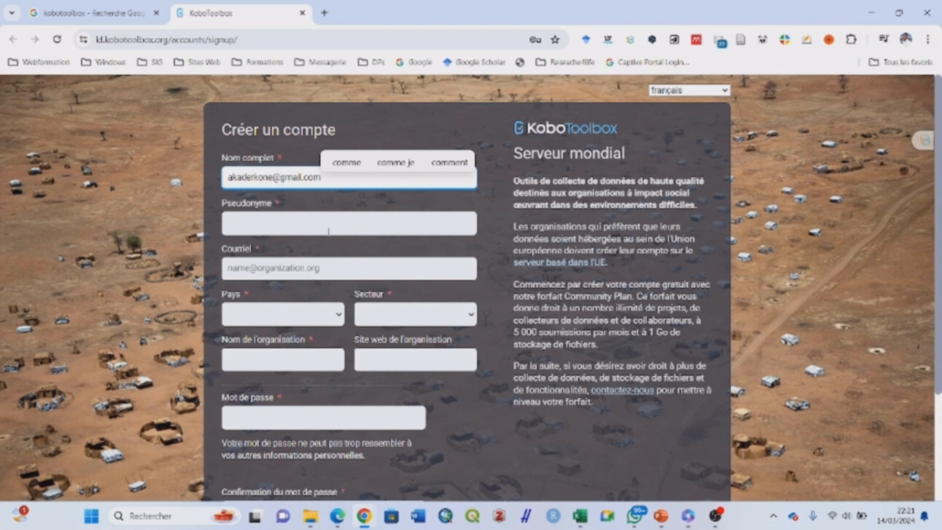
# Remove the mistaken e-mail text and clear the Nom complet field entirely
pyautogui.click(329, 228)
pyautogui.click(351, 179)
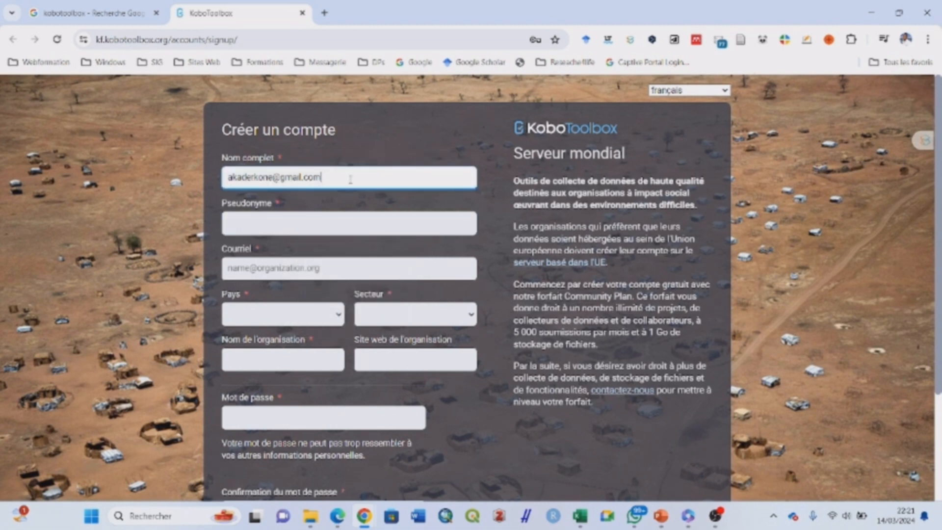
pyautogui.press('BackSpace')
pyautogui.press('BackSpace')
pyautogui.press('BackSpace')
pyautogui.press('BackSpace')
pyautogui.press('BackSpace')
pyautogui.press('BackSpace')
pyautogui.press('BackSpace')
pyautogui.press('BackSpace')
pyautogui.press('BackSpace')
pyautogui.press('BackSpace')
pyautogui.moveTo(289, 179); pyautogui.dragTo(226, 176)
pyautogui.press('BackSpace')
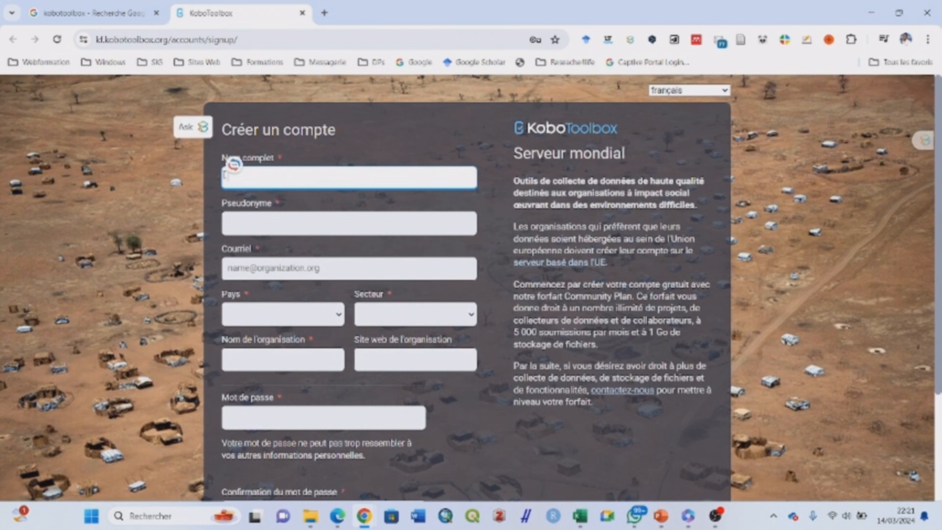
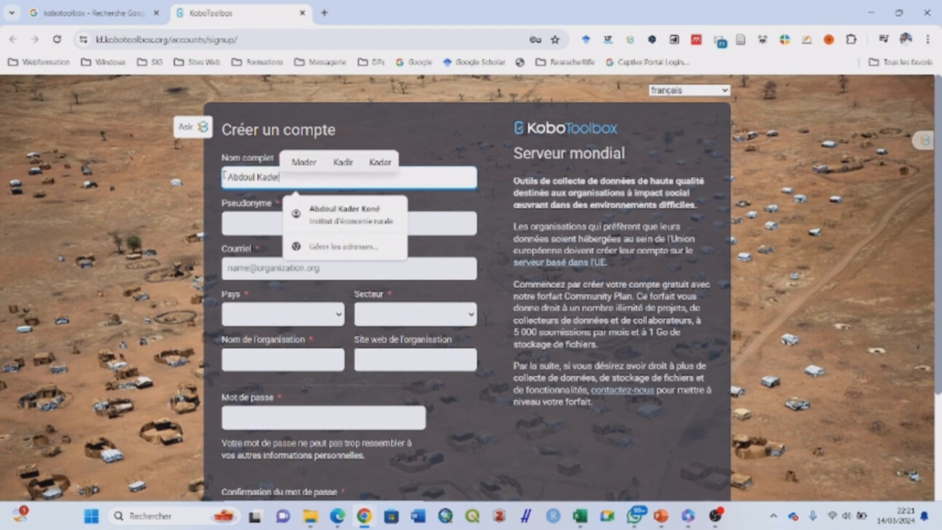
# Enter the user's full name, autofill the saved profile, and trim the e-mail domain from Pseudonyme
pyautogui.click(319, 212)
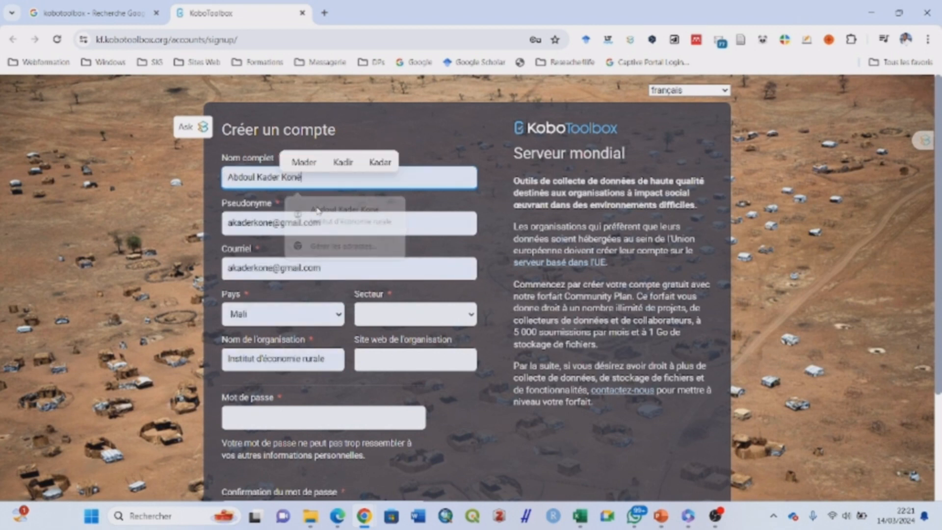
pyautogui.click(332, 223)
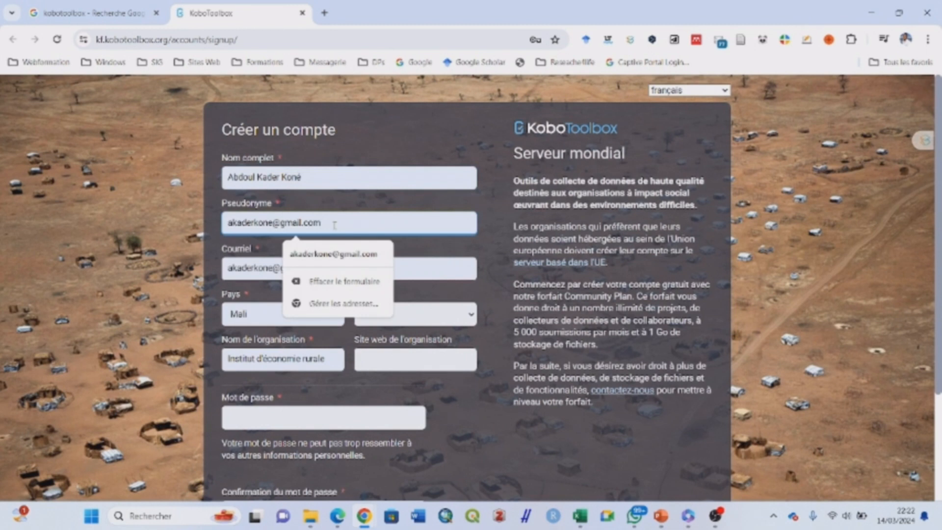
pyautogui.press('BackSpace')
pyautogui.press('BackSpace')
pyautogui.press('BackSpace')
pyautogui.press('BackSpace')
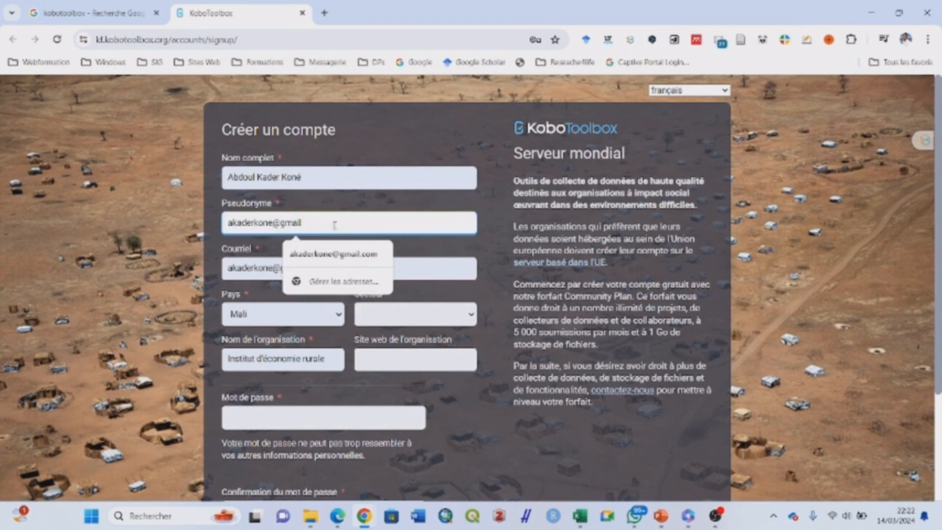
pyautogui.press('BackSpace')
pyautogui.press('BackSpace')
pyautogui.press('BackSpace')
pyautogui.press('BackSpace')
pyautogui.press('BackSpace')
pyautogui.press('BackSpace')
# Append a 2 to the Pseudonyme to make the username unique
pyautogui.click(214, 208)
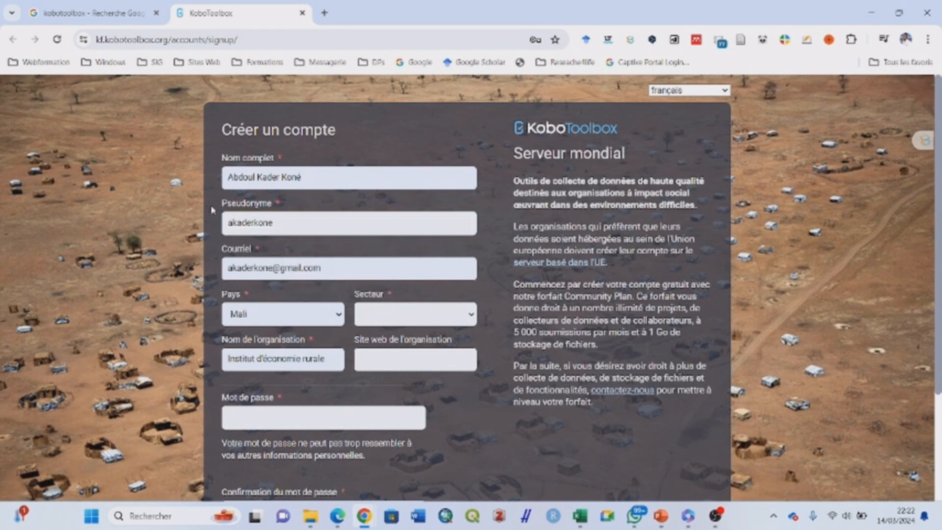
pyautogui.click(296, 223)
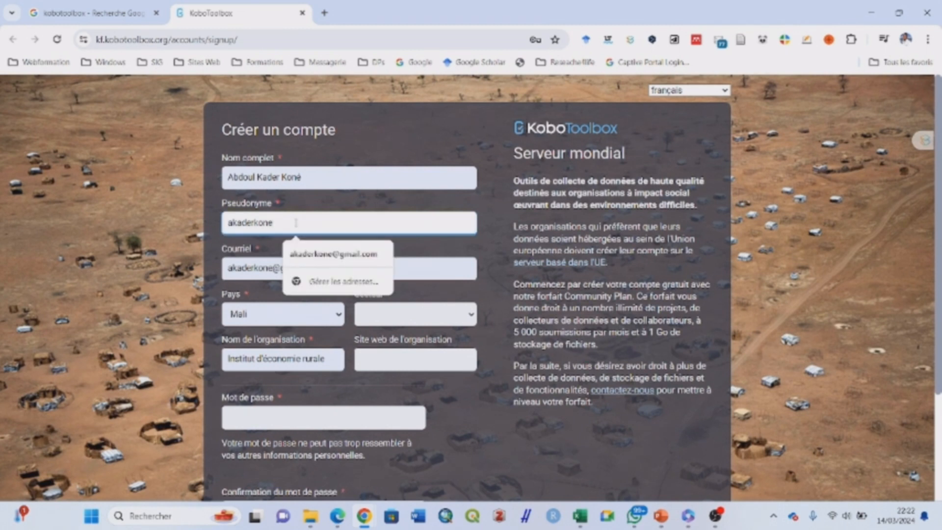
pyautogui.write('2')
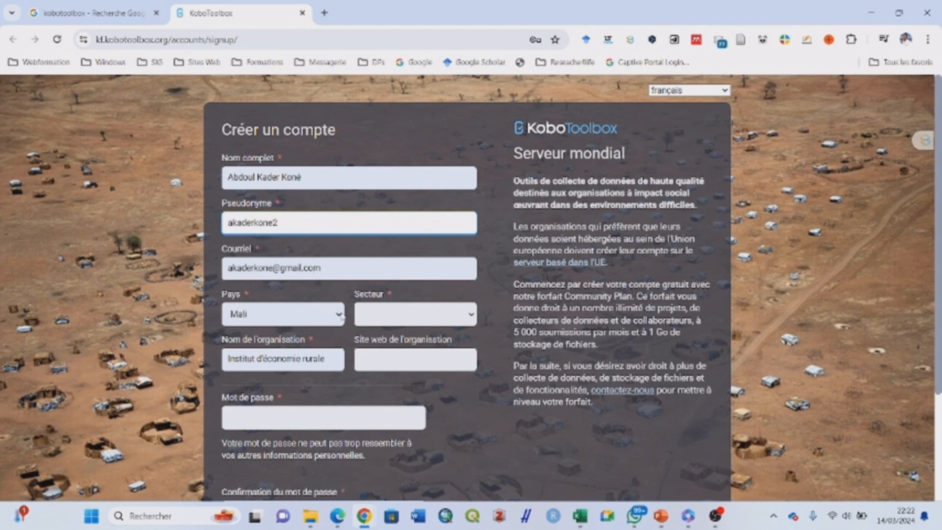
# Choose Autre as the sign-up form's Secteur
pyautogui.click(474, 315)
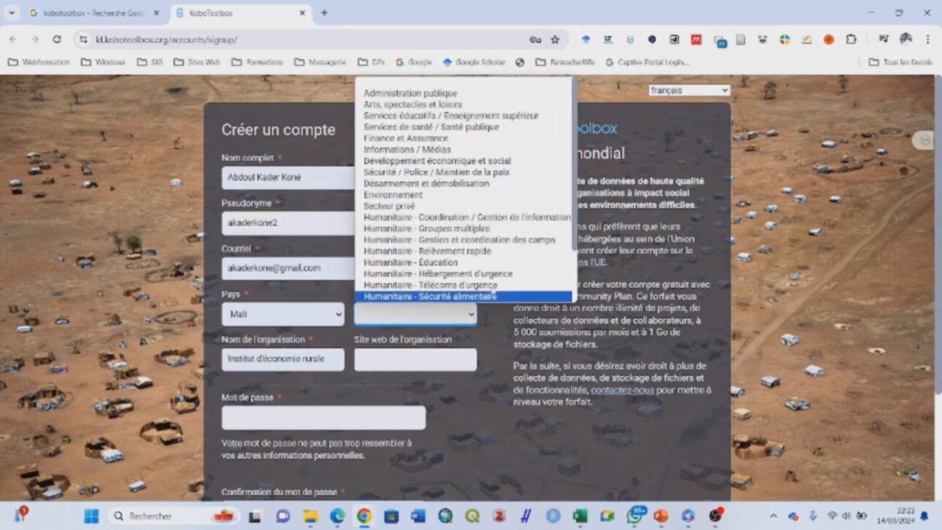
pyautogui.scroll(-2, 573, 235)
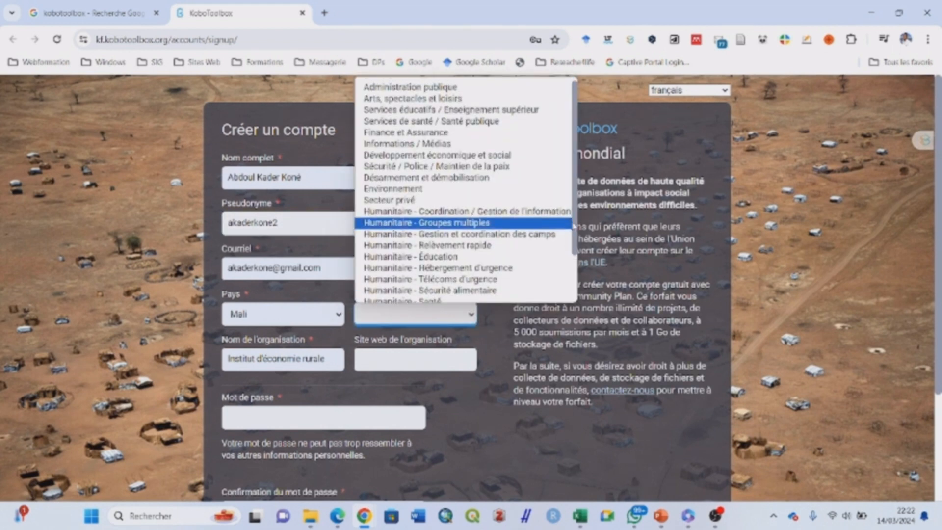
pyautogui.scroll(-2, 573, 248)
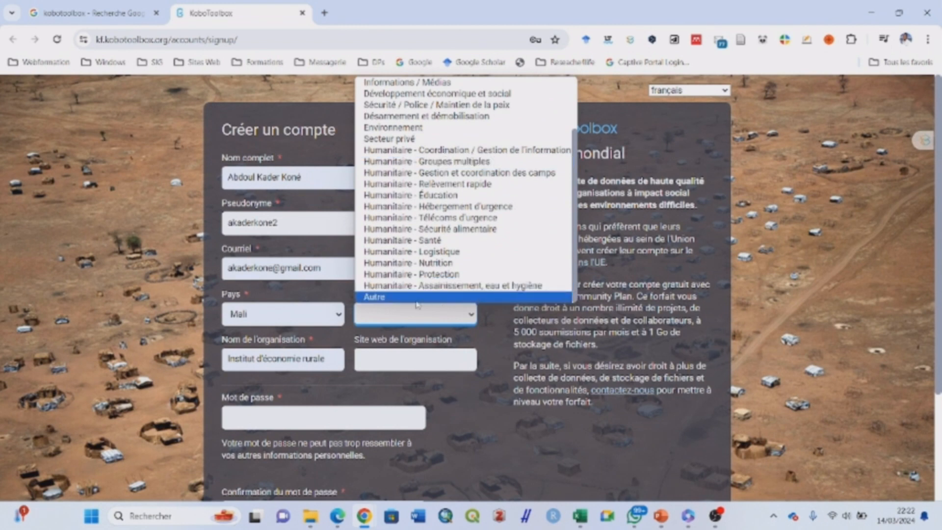
pyautogui.click(418, 298)
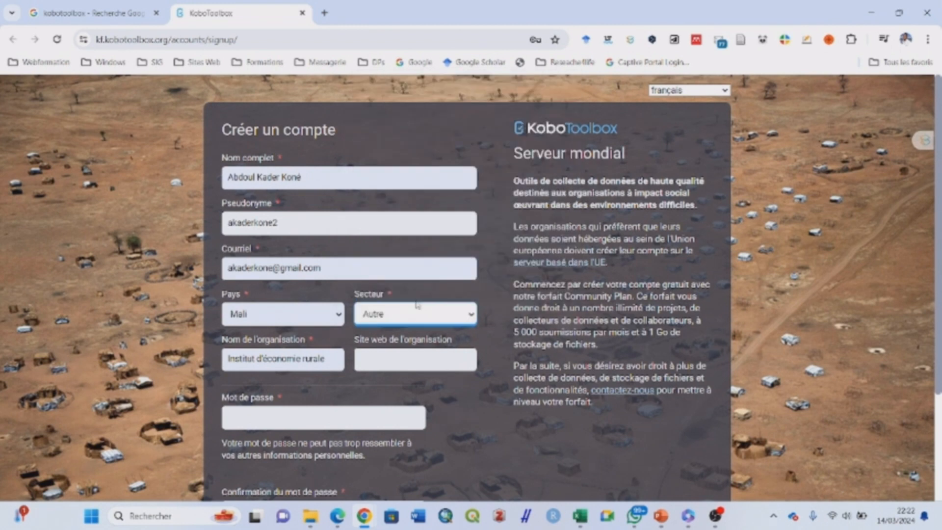
# Enter the account password and its matching confirmation, then submit CRÉER UN COMPTE
pyautogui.click(326, 412)
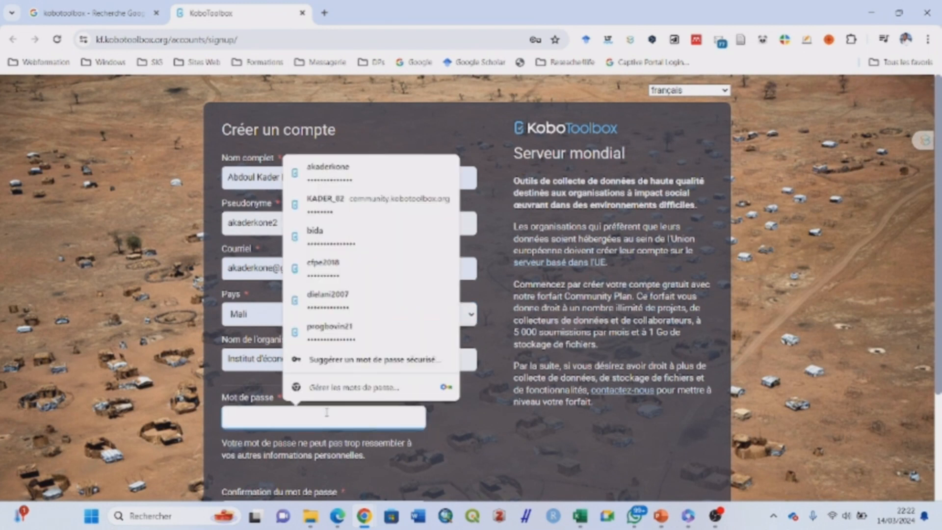
pyautogui.write('****')
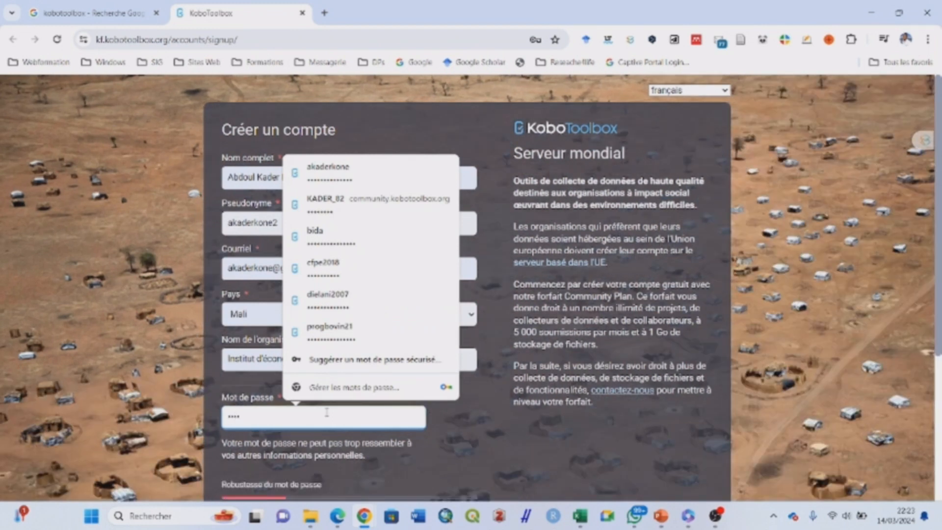
pyautogui.write('****')
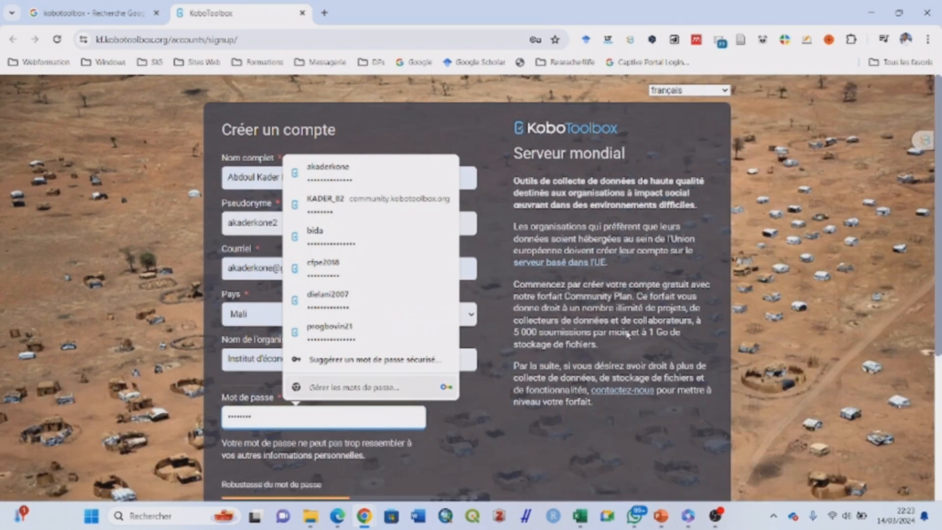
pyautogui.scroll(-1, 936, 341)
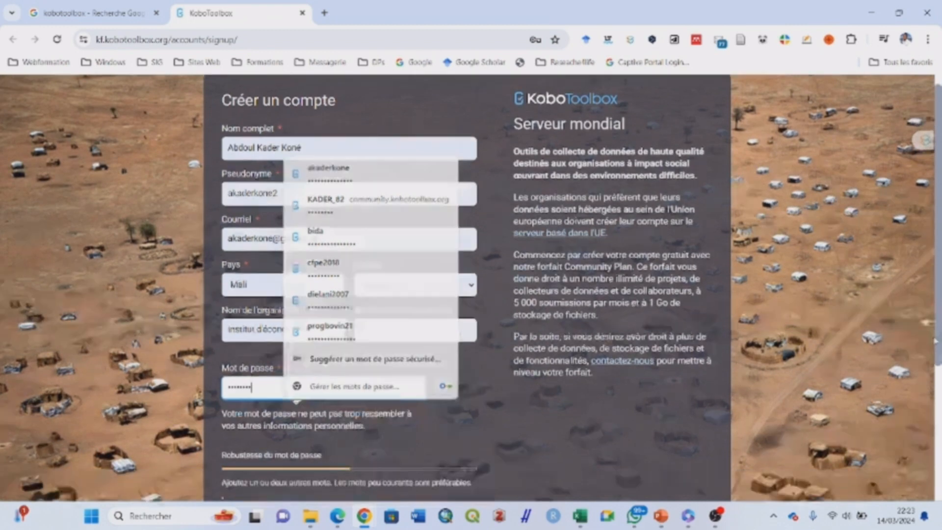
pyautogui.scroll(-3, 936, 341)
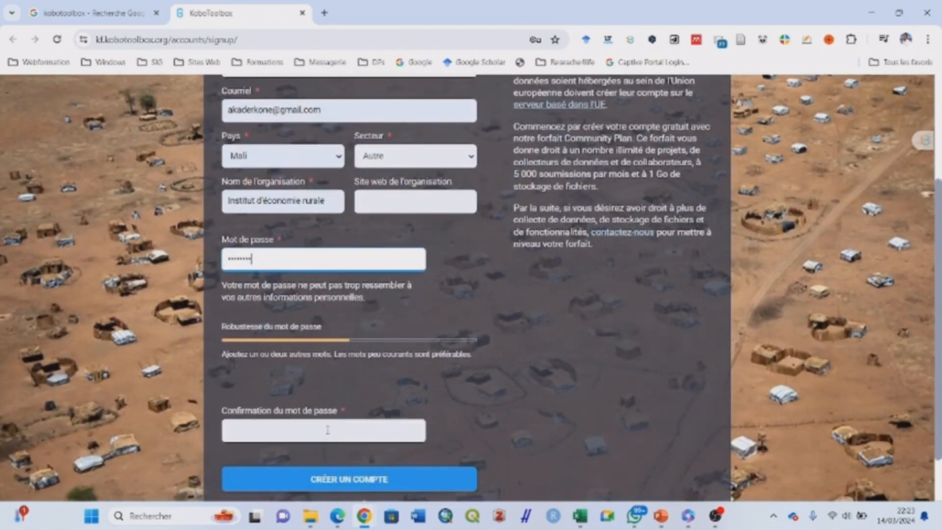
pyautogui.click(327, 429)
pyautogui.write('•••••')
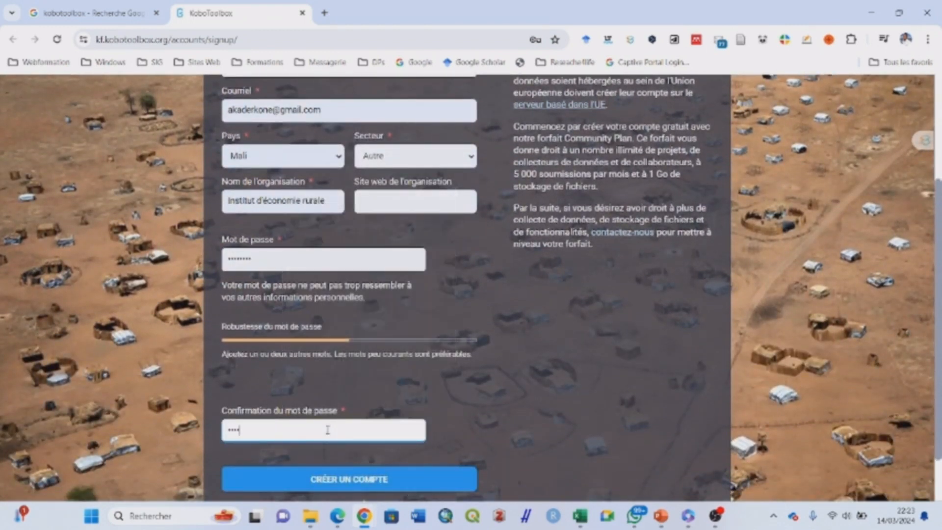
pyautogui.write('•••')
pyautogui.click(494, 407)
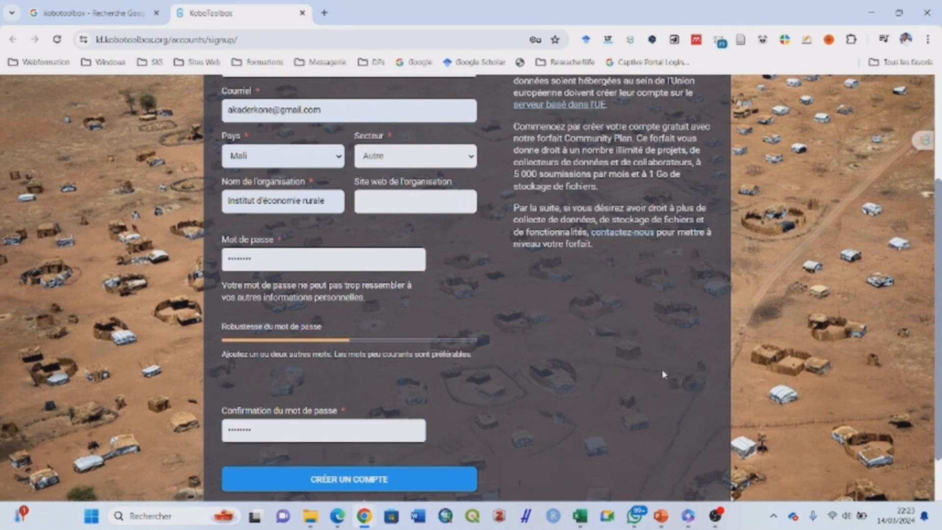
pyautogui.scroll(-1, 929, 387)
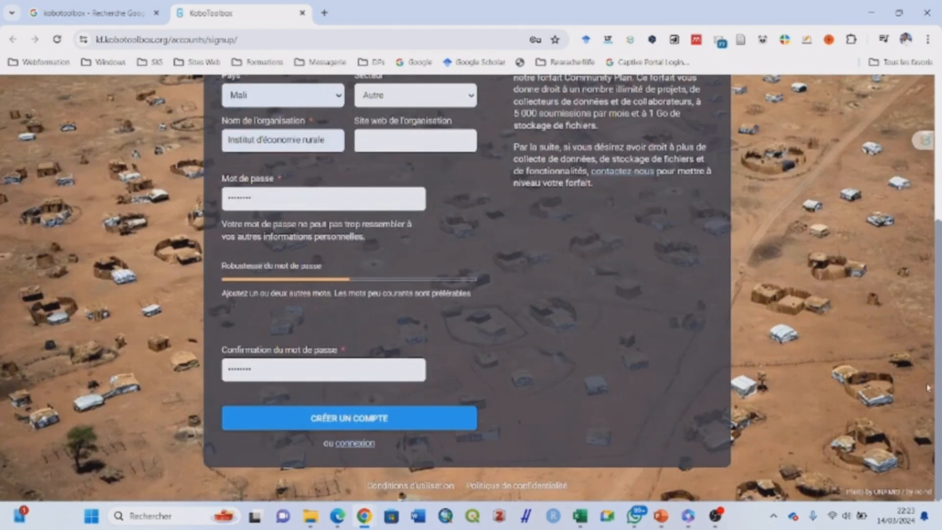
pyautogui.click(365, 423)
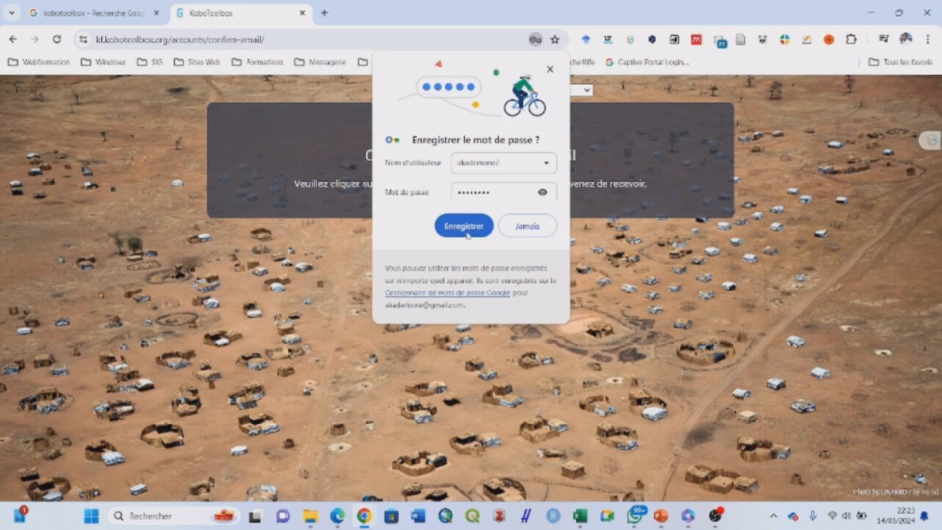
# Return to the Google kobotoolbox results and show the Google apps list
pyautogui.click(93, 13)
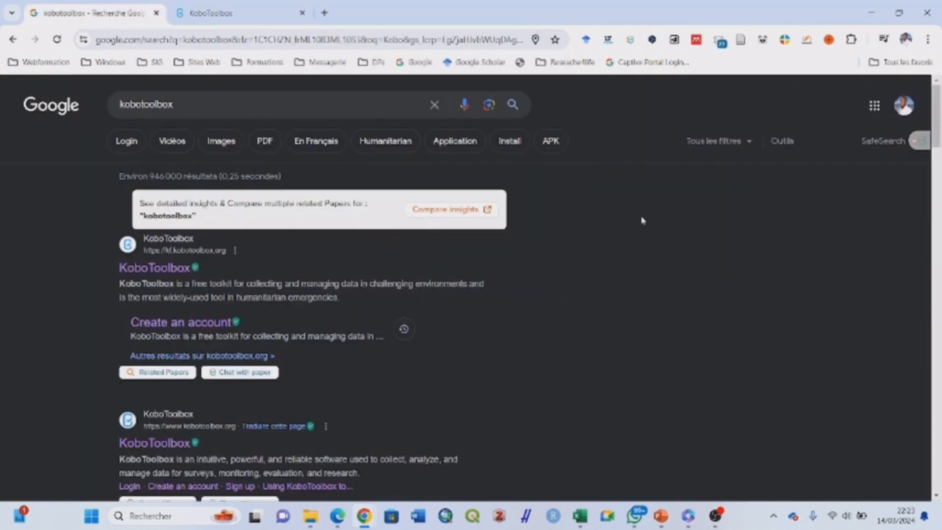
pyautogui.click(876, 108)
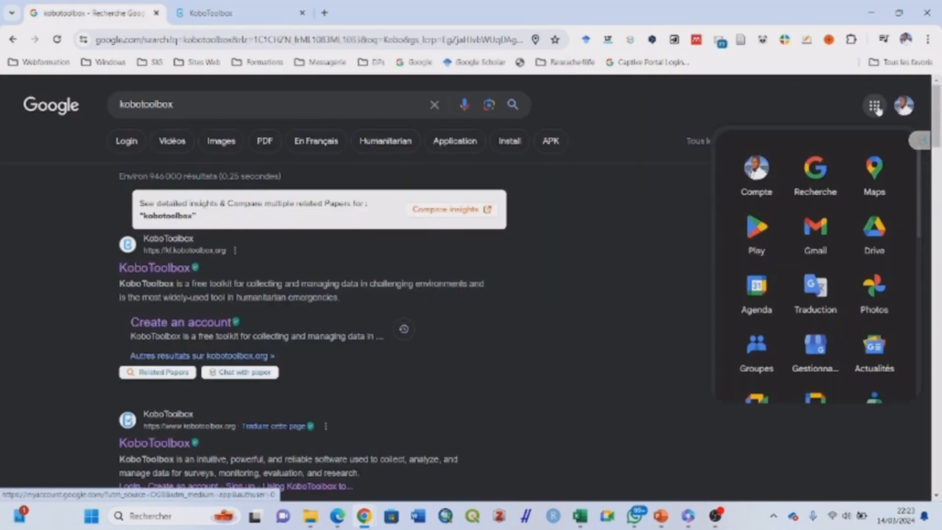
# In Gmail, open 'Activate your KoboToolbox Account' and follow its confirmation link
pyautogui.click(817, 233)
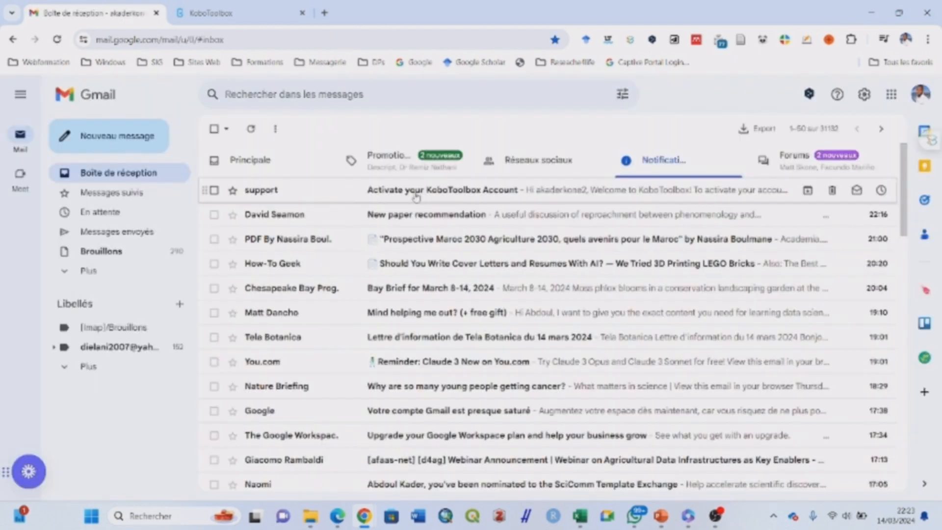
pyautogui.click(415, 196)
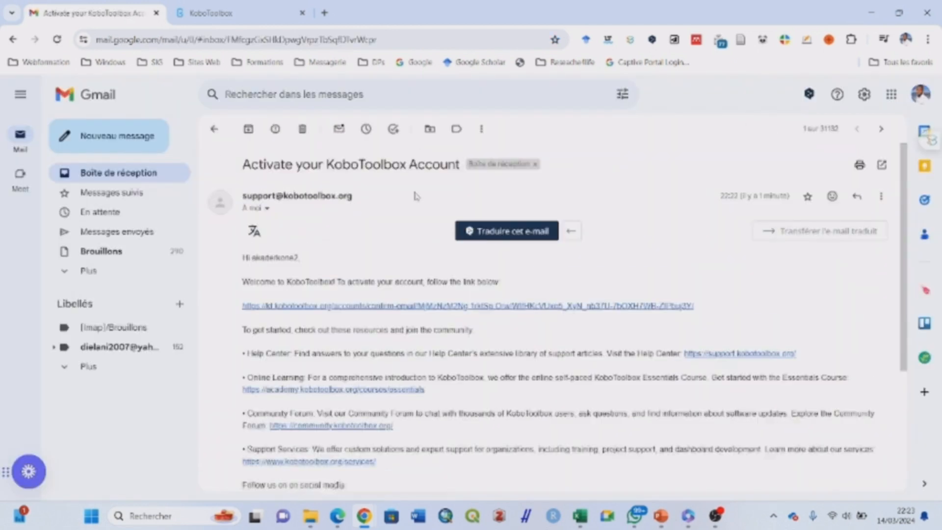
pyautogui.click(385, 306)
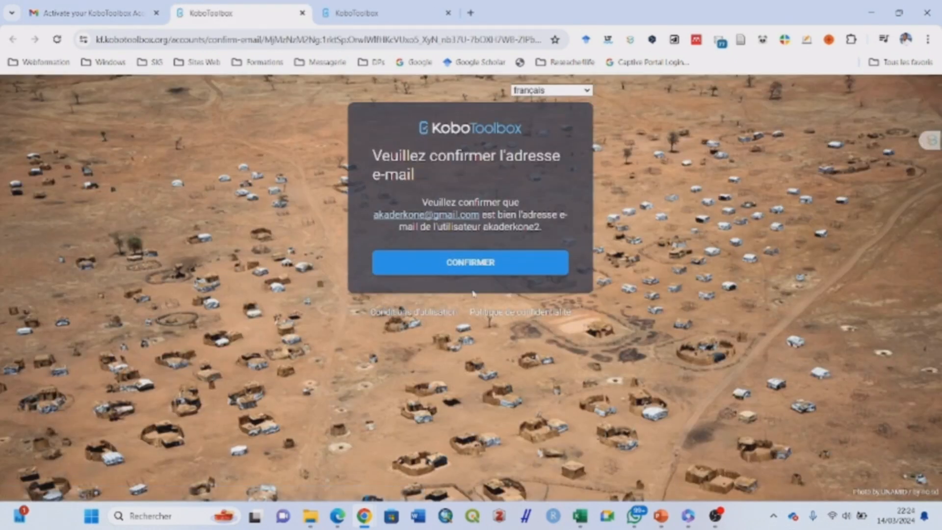
# Click CONFIRMER to verify the account's e-mail and reach Mes Projets
pyautogui.click(470, 269)
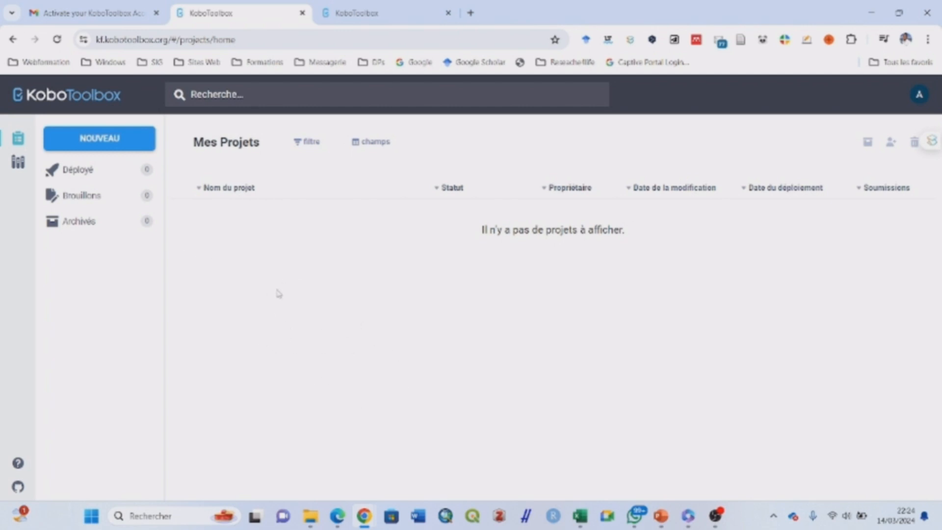
# Create a new from-scratch project titled 'étude socio-économique'
pyautogui.click(92, 141)
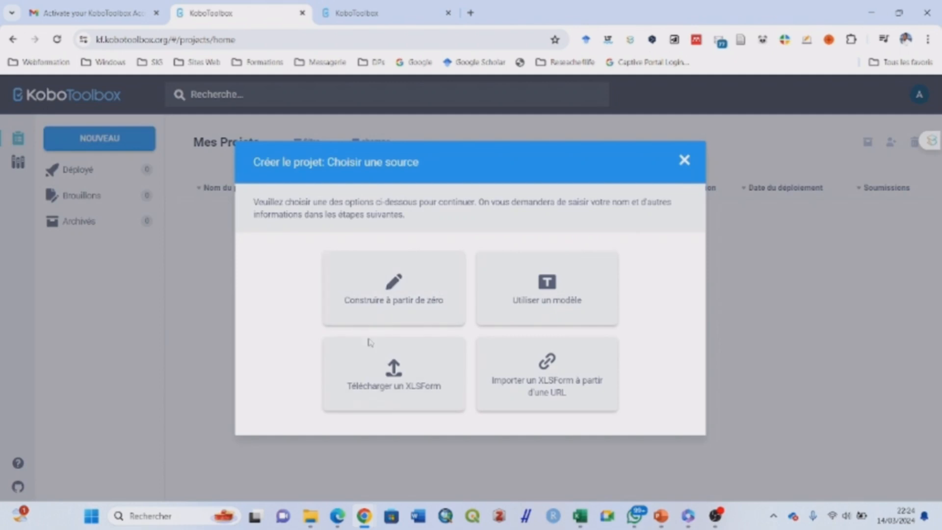
pyautogui.click(415, 300)
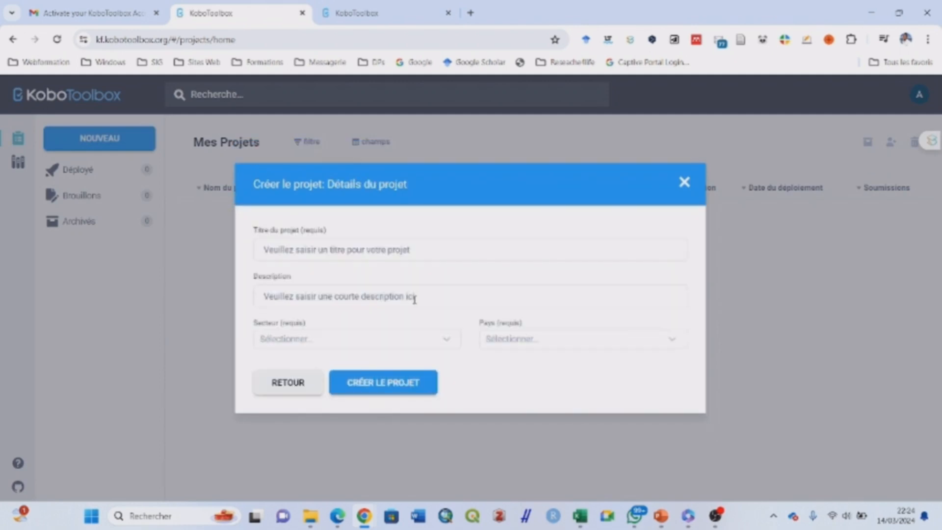
pyautogui.click(384, 251)
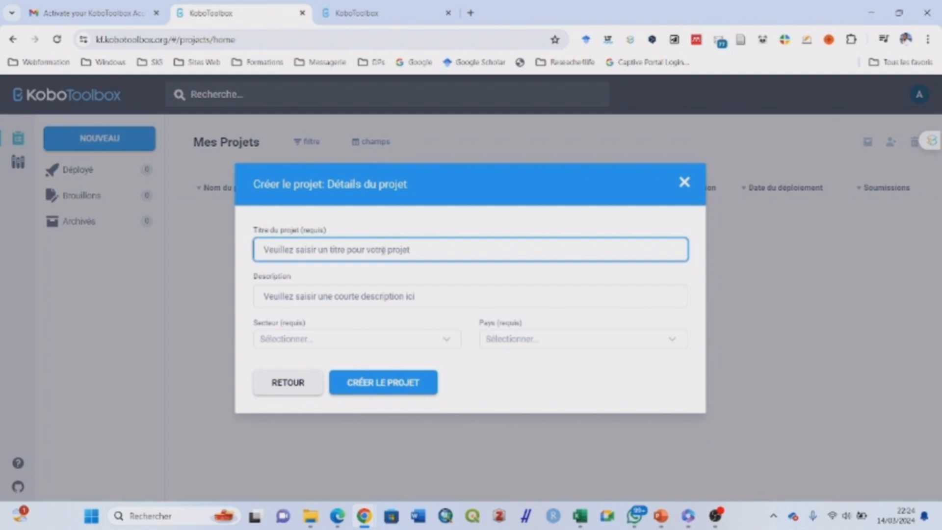
pyautogui.write('2')
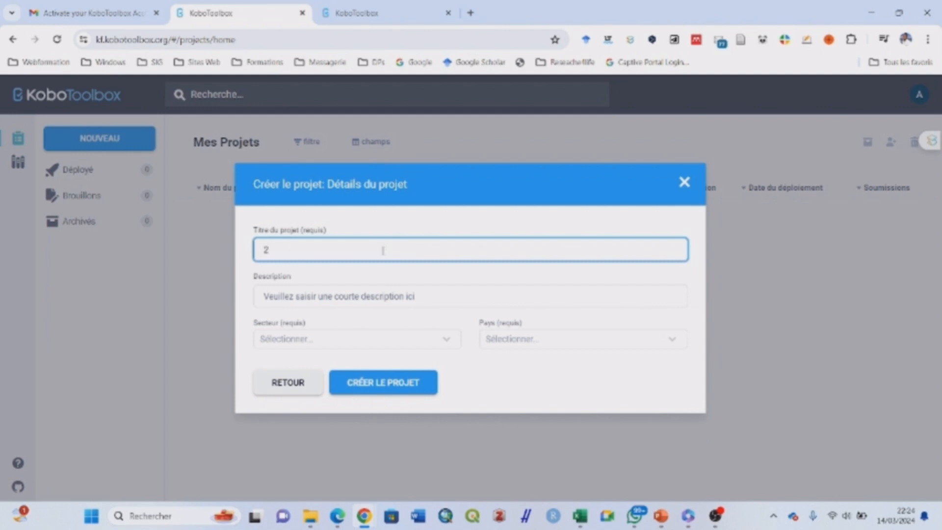
pyautogui.press('BackSpace')
pyautogui.write('étude')
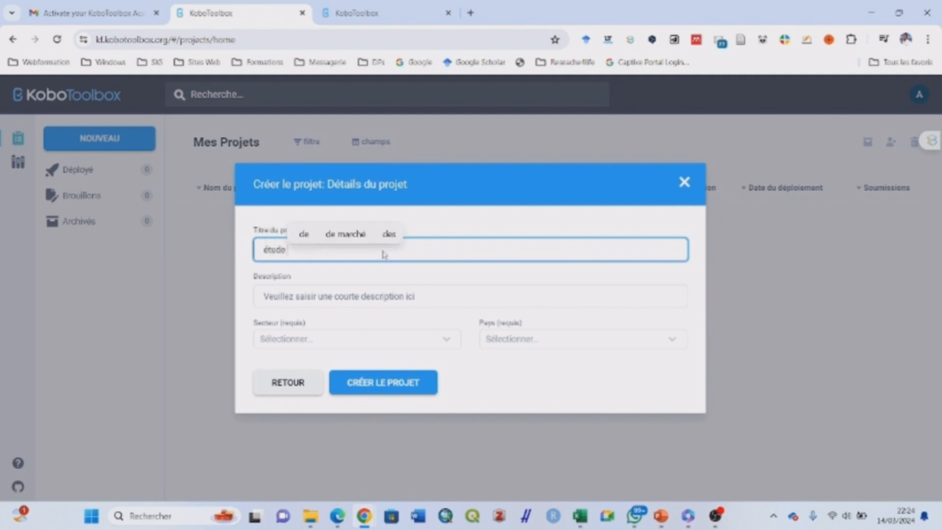
pyautogui.write(' socio')
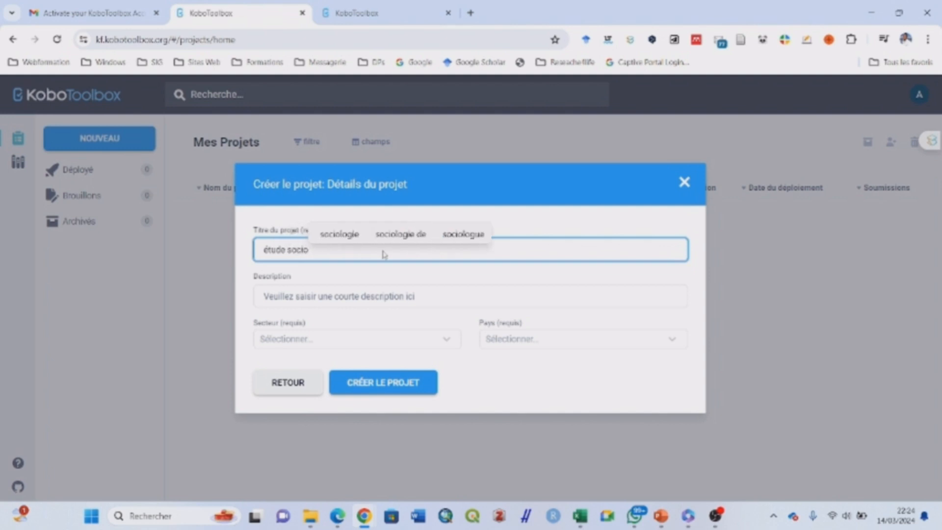
pyautogui.write('-écon')
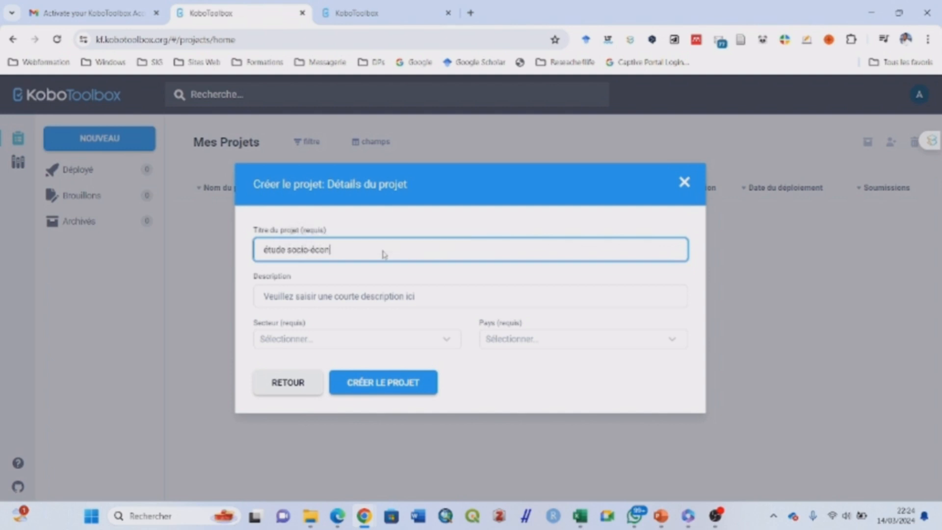
pyautogui.write('omique')
pyautogui.click(371, 297)
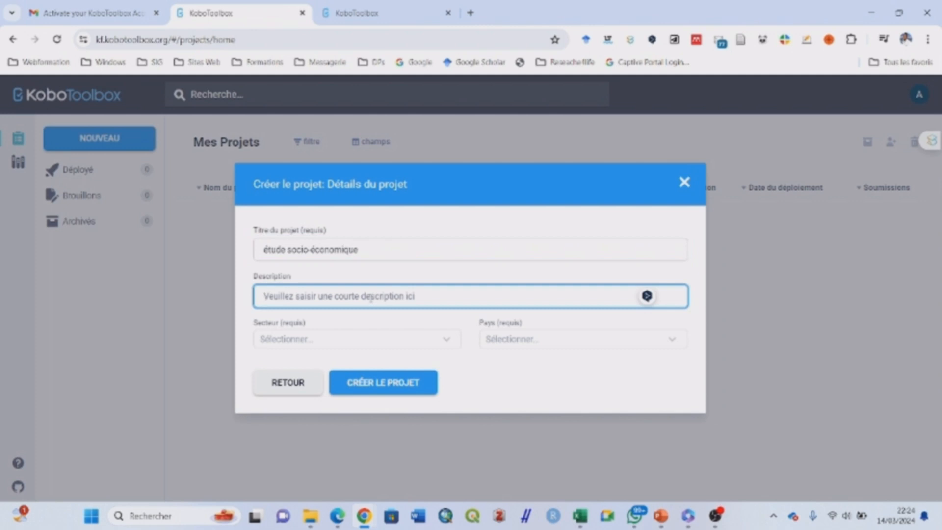
# Describe the project as 'Cette étude vise à caractériser les pratiques socioéconomique au Mali'
pyautogui.write('Cette é')
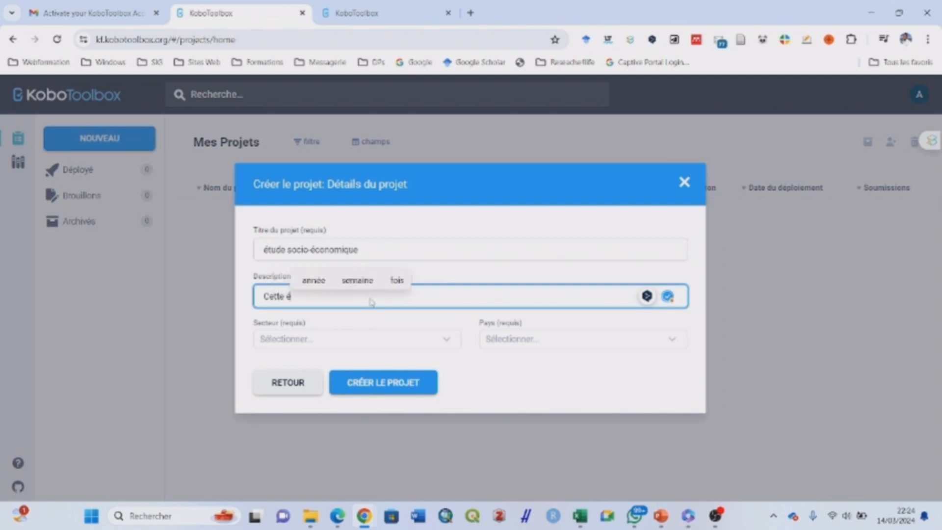
pyautogui.write('tude p')
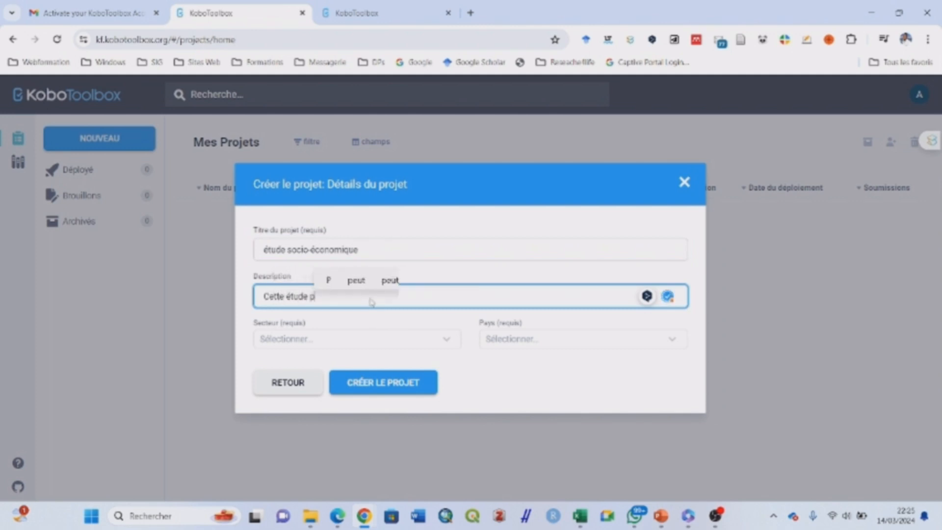
pyautogui.write('erm')
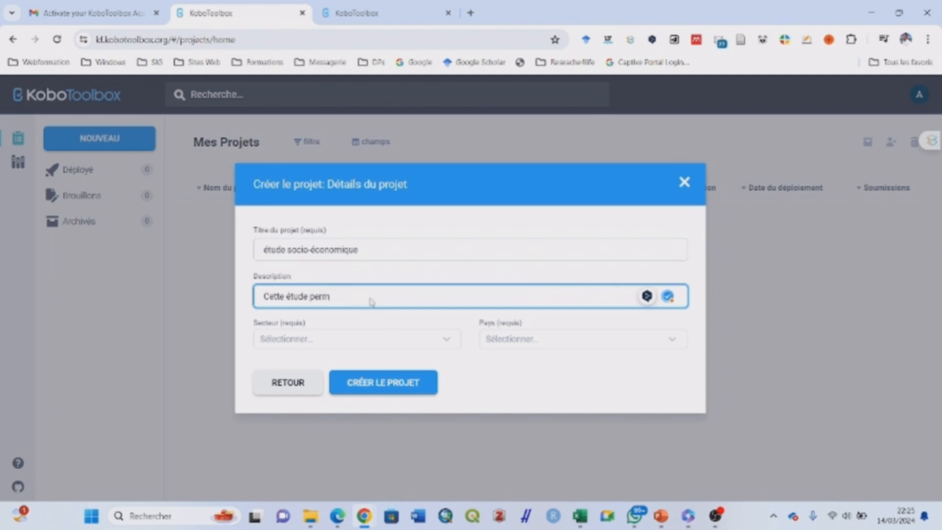
pyautogui.press('BackSpace')
pyautogui.press('BackSpace')
pyautogui.press('BackSpace')
pyautogui.press('BackSpace')
pyautogui.write('vise à  a')
pyautogui.press('BackSpace')
pyautogui.write('caracté')
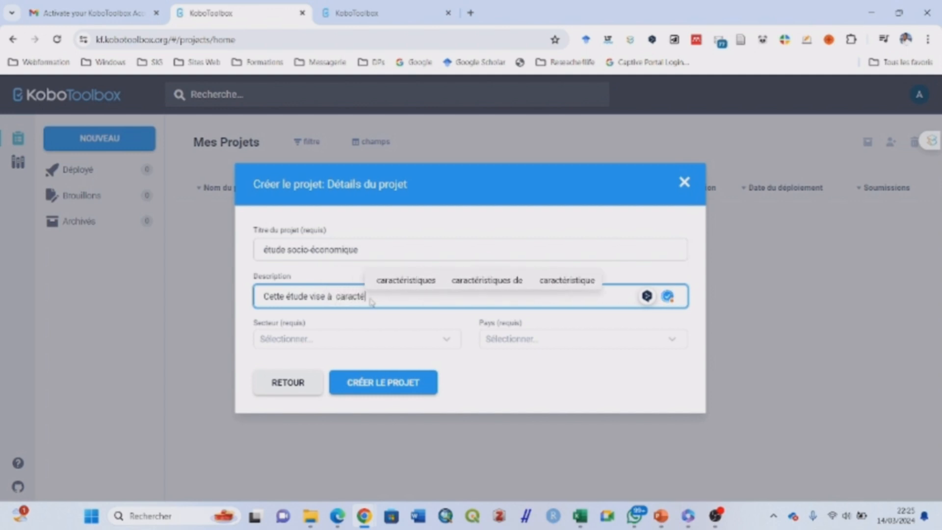
pyautogui.write('riser')
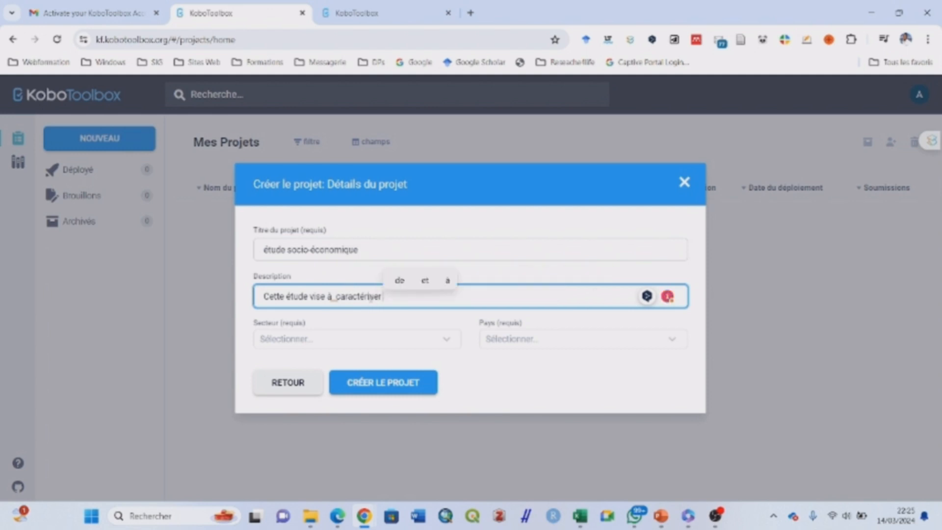
pyautogui.write('les')
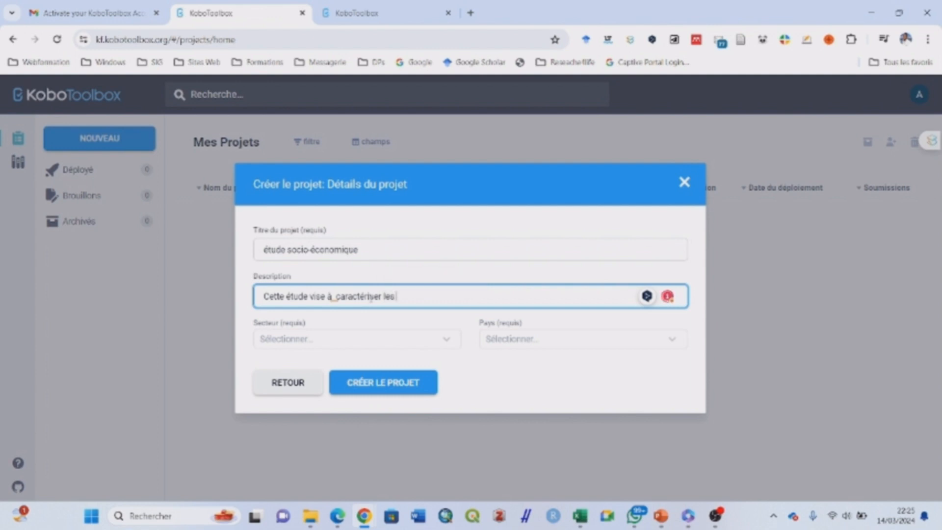
pyautogui.write(' pratique')
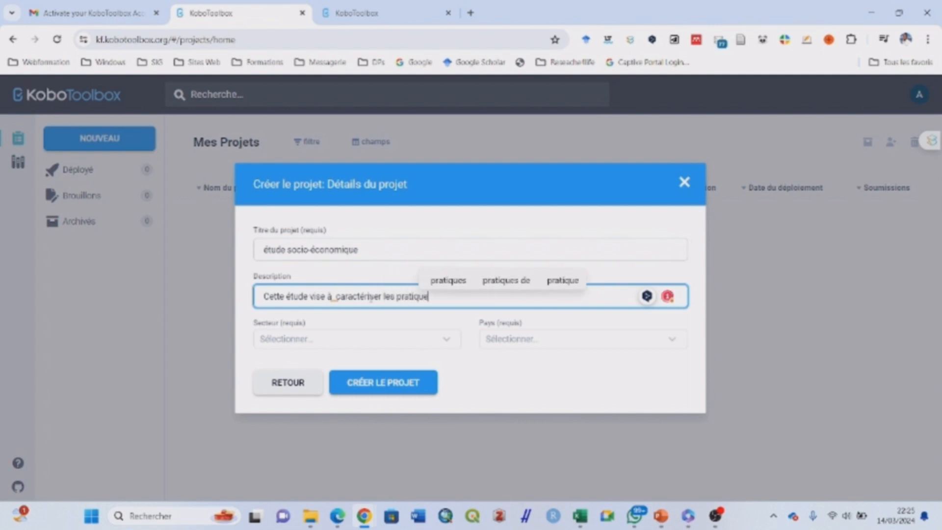
pyautogui.write('s soc')
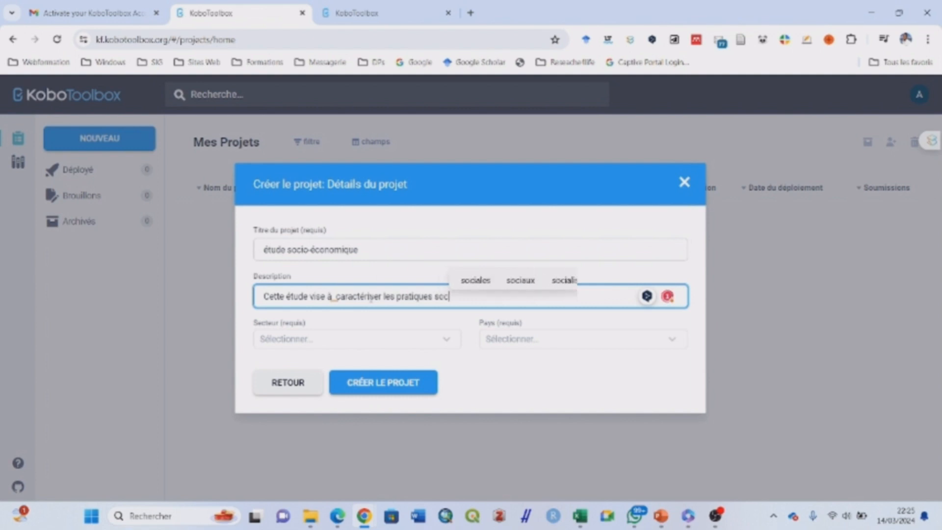
pyautogui.write('ioécon')
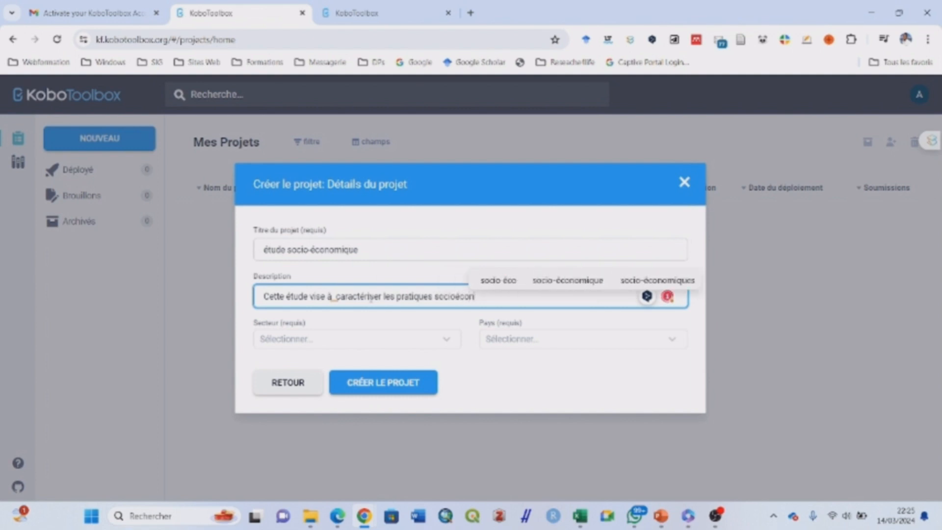
pyautogui.write('omique')
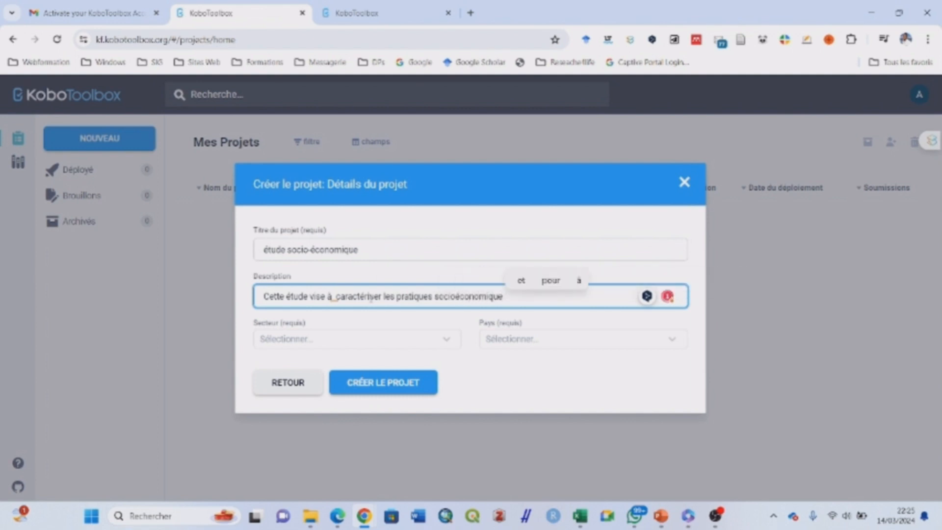
pyautogui.write(' au Mal')
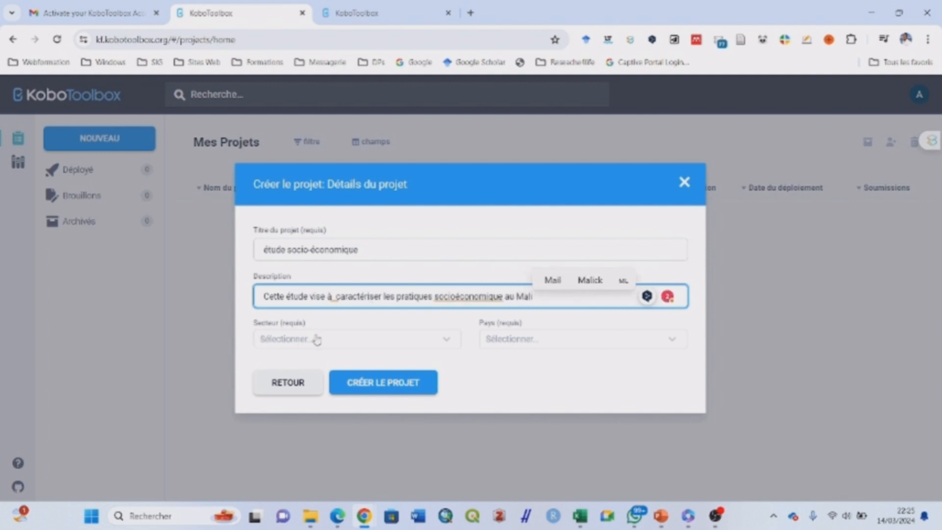
pyautogui.write('i')
# Set sector to Développement économique et social and country to Mali, then create the project
pyautogui.click(447, 342)
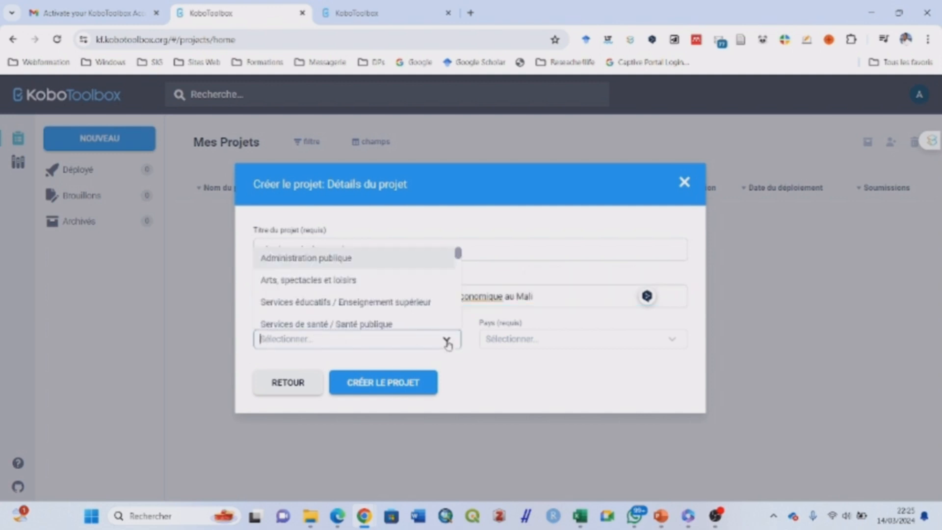
pyautogui.moveTo(460, 255); pyautogui.dragTo(459, 259)
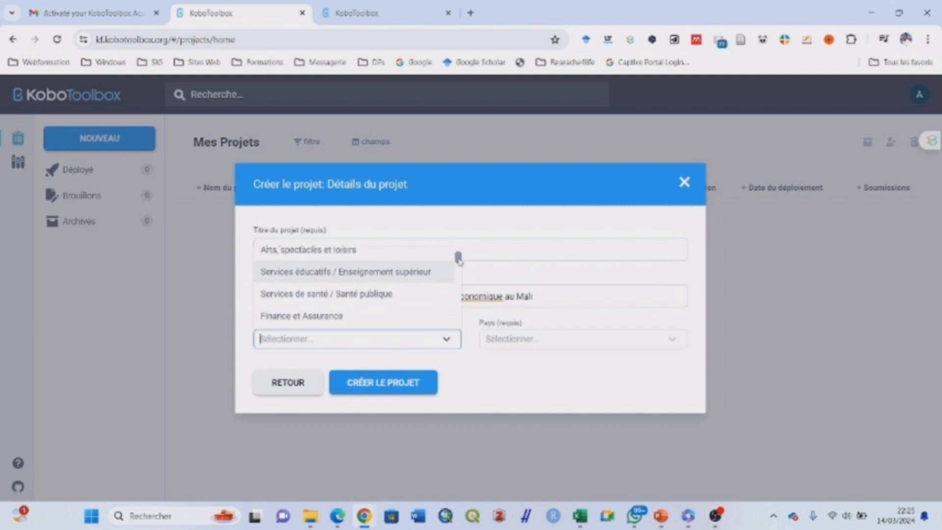
pyautogui.moveTo(459, 260); pyautogui.dragTo(459, 272)
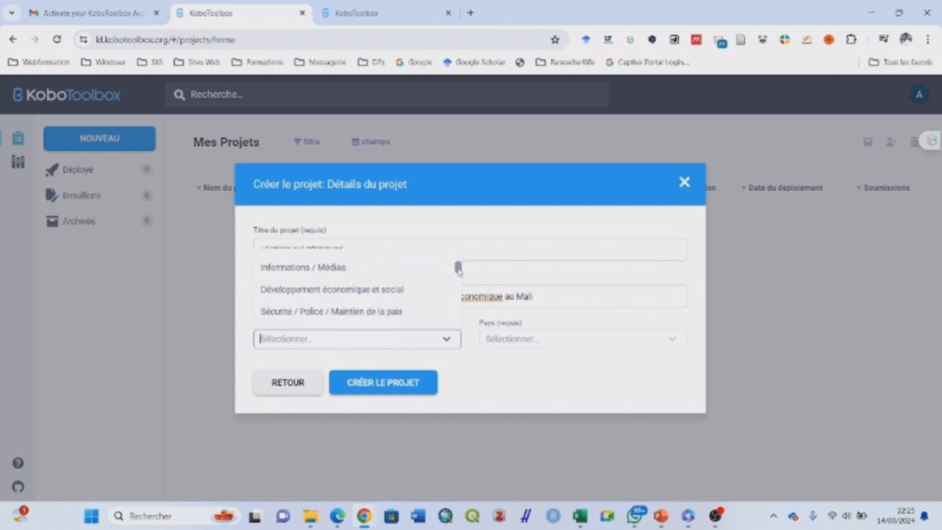
pyautogui.click(412, 293)
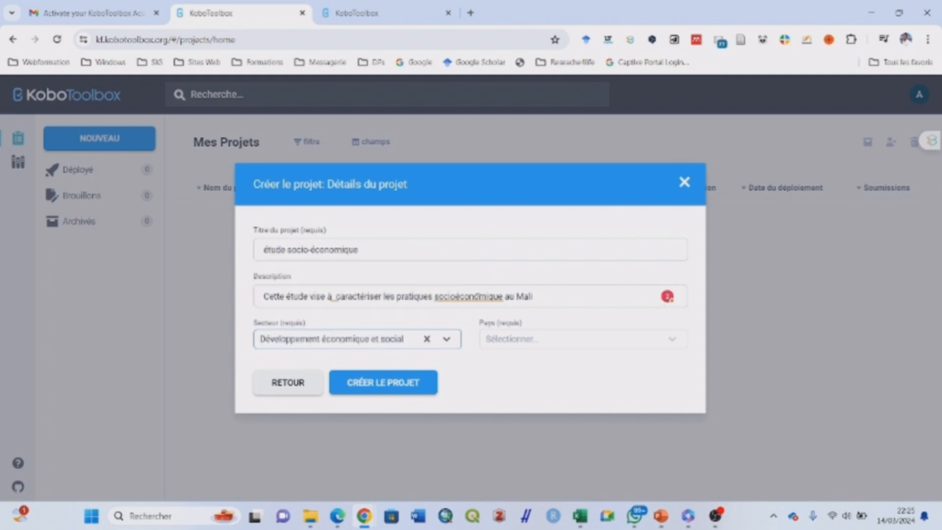
pyautogui.click(672, 346)
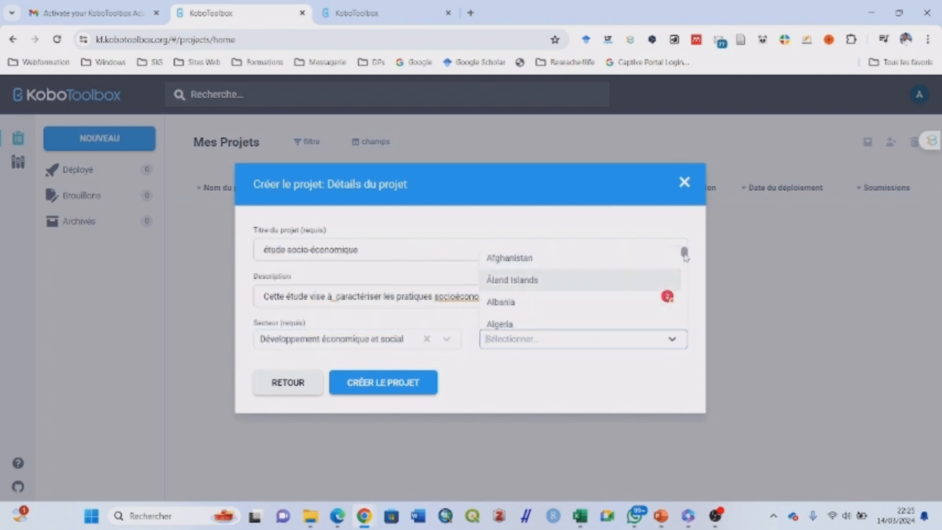
pyautogui.moveTo(685, 256); pyautogui.dragTo(685, 297)
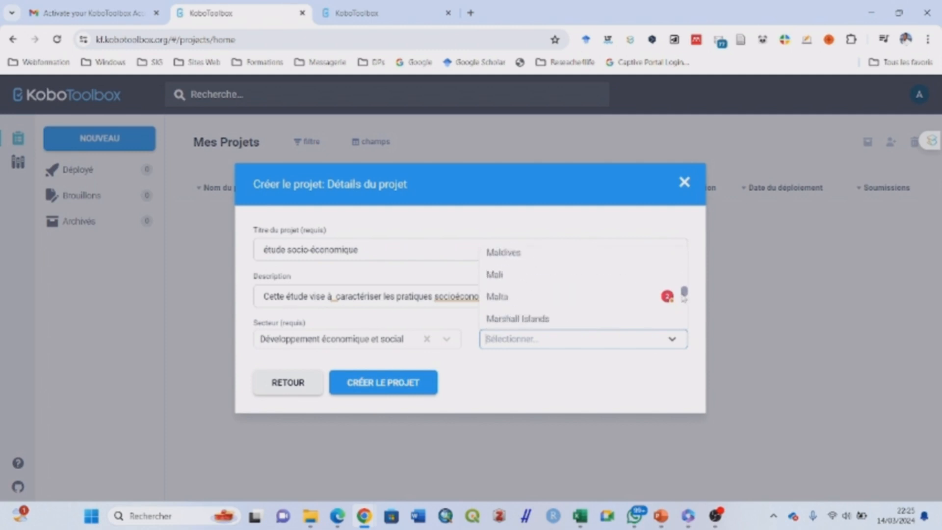
pyautogui.click(524, 278)
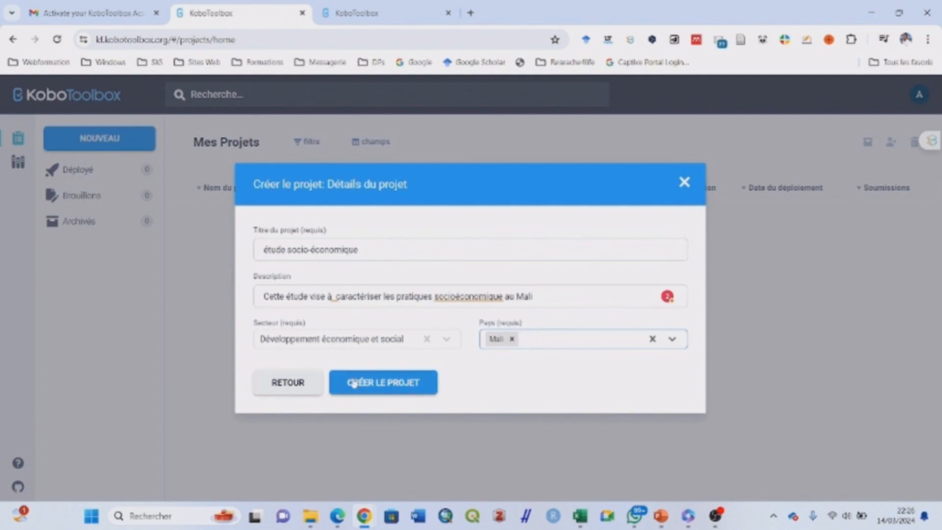
pyautogui.click(384, 385)
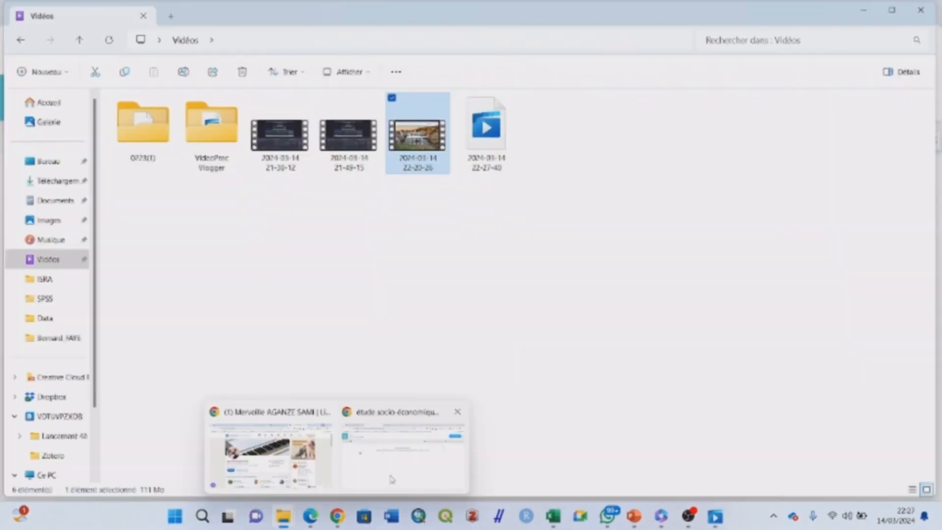
# Start a blank first question and copy 'Quel est le nom du producteur?' from the exercise slide
pyautogui.click(392, 478)
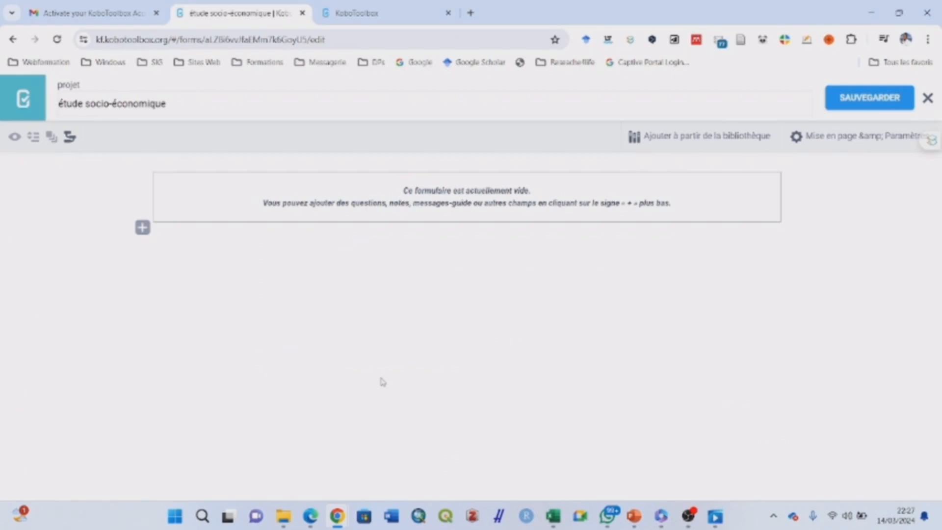
pyautogui.click(142, 228)
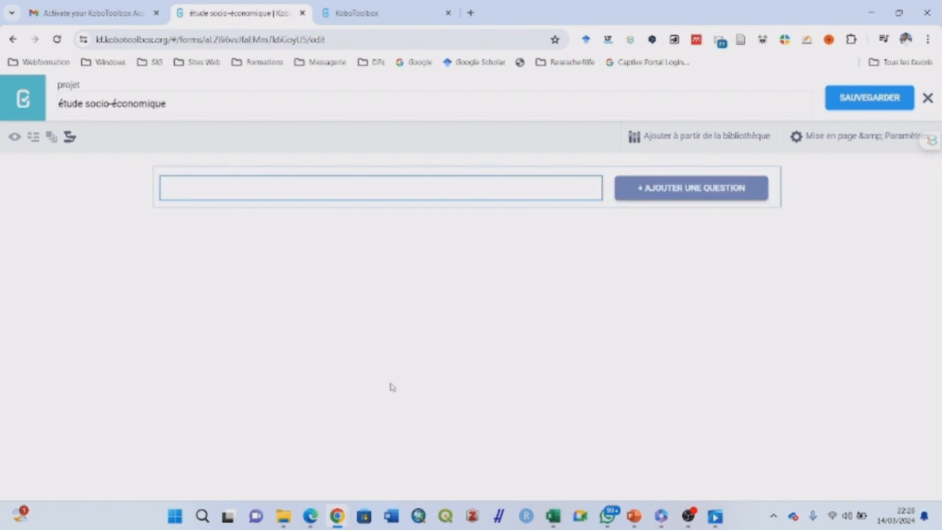
pyautogui.moveTo(637, 521)
pyautogui.click(637, 448)
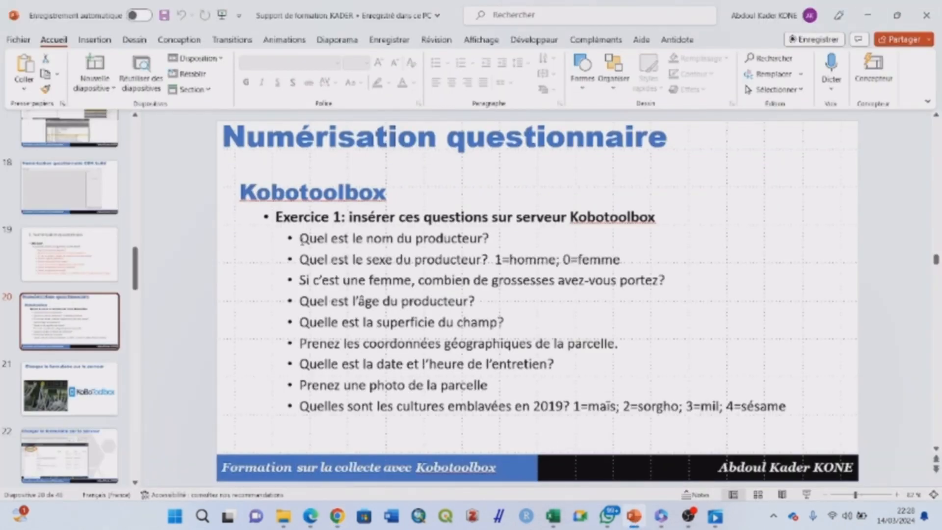
pyautogui.moveTo(299, 239); pyautogui.dragTo(492, 241)
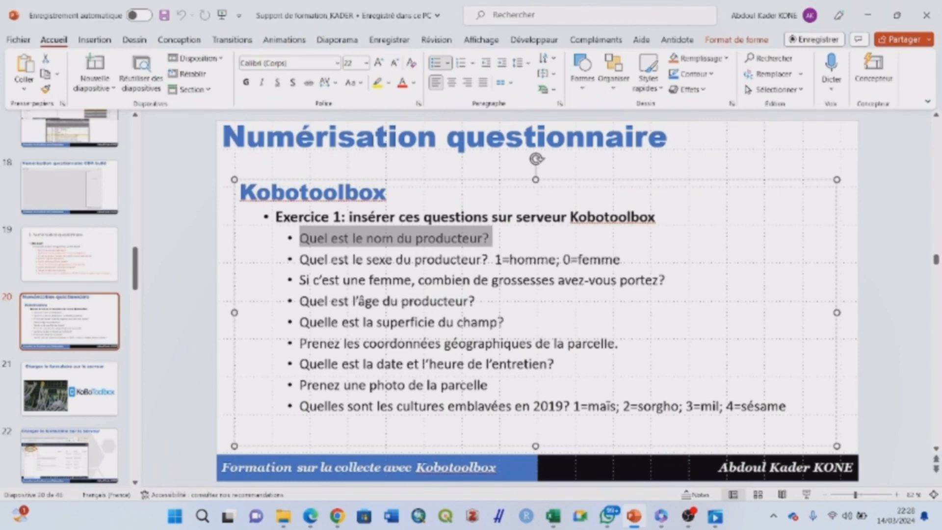
pyautogui.hotkey('ctrl', 'c')
pyautogui.click(869, 16)
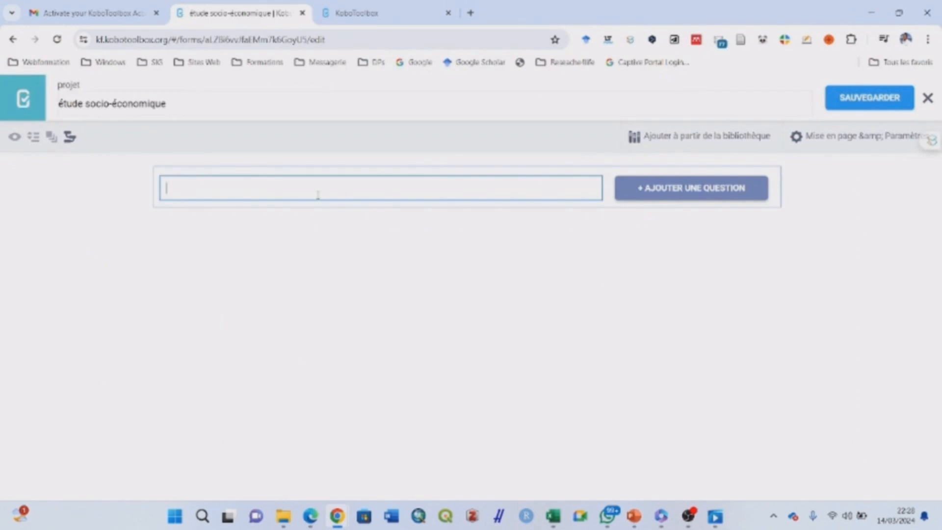
# Paste 'Quel est le nom du producteur?' as the first question with the Texte answer type
pyautogui.hotkey('ctrl', 'v')
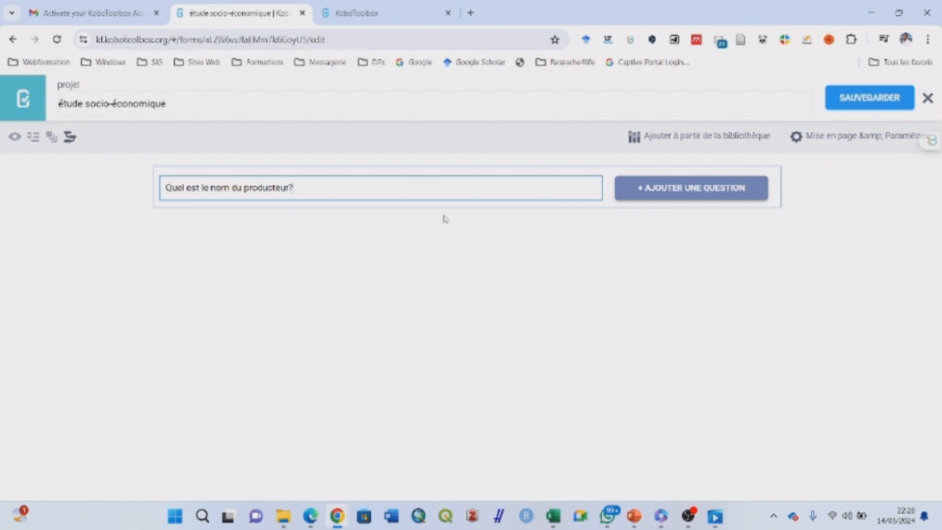
pyautogui.click(716, 201)
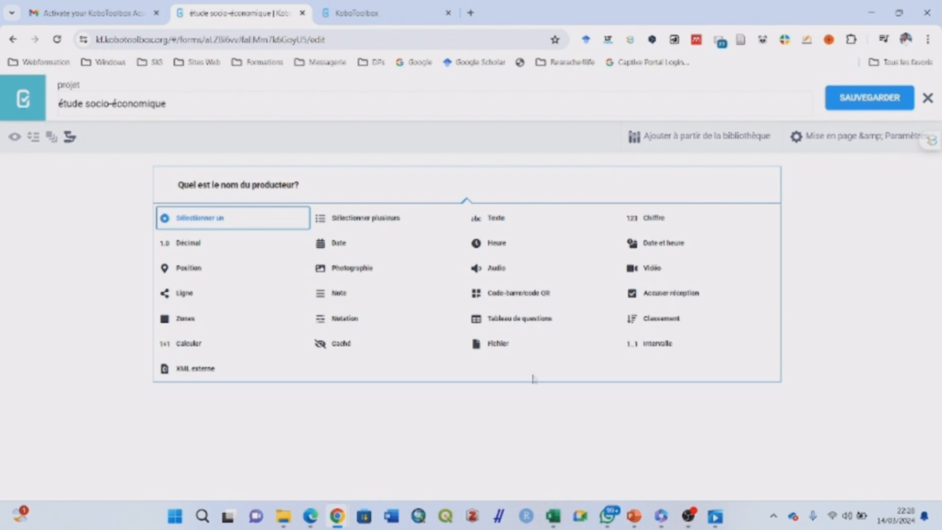
pyautogui.click(499, 219)
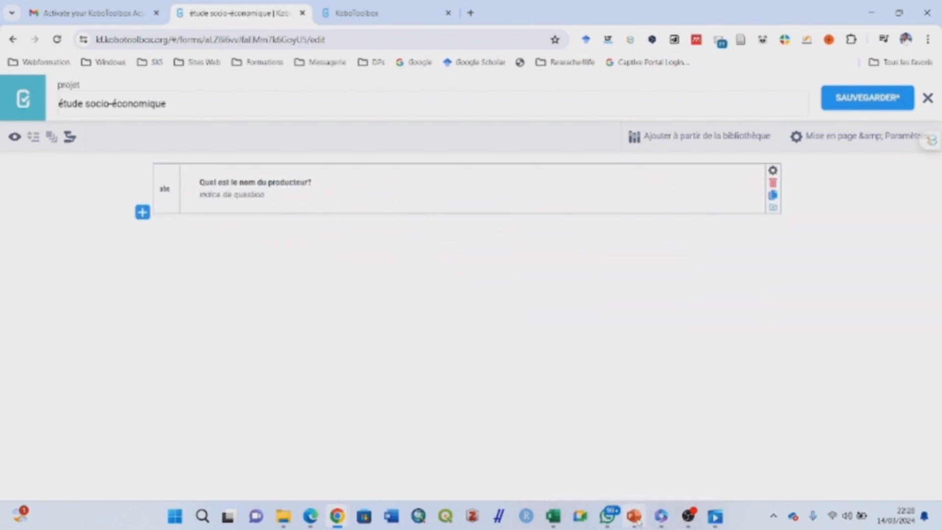
pyautogui.click(633, 515)
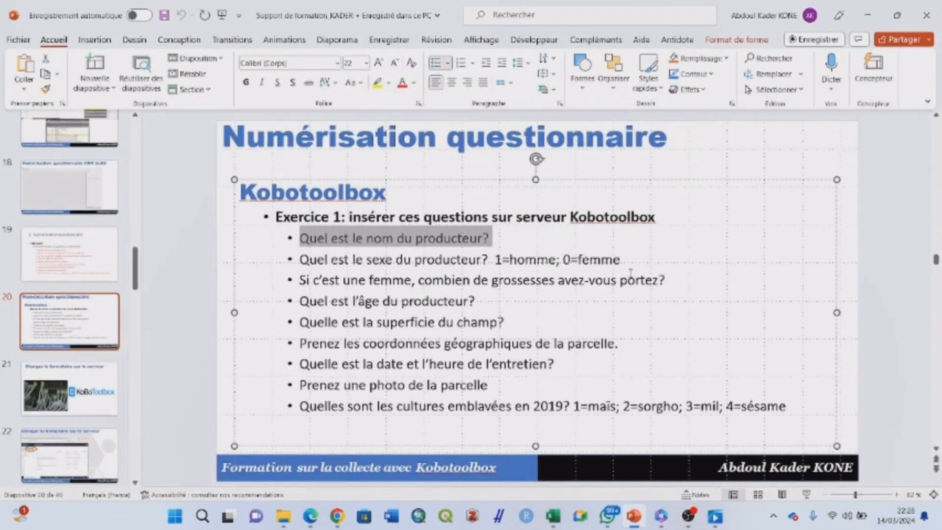
# Copy the producer's-sex question from slide 20 and return to the form editor
pyautogui.moveTo(624, 259); pyautogui.dragTo(316, 263)
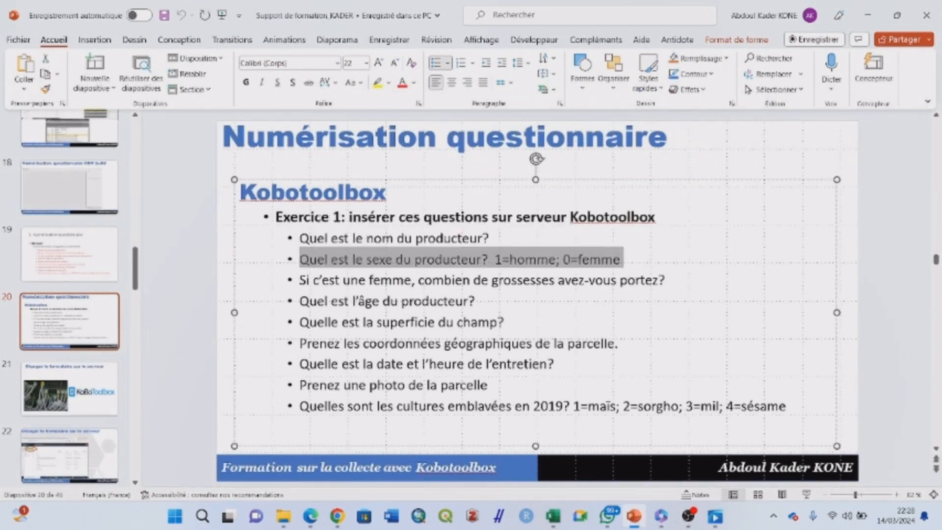
pyautogui.click(870, 15)
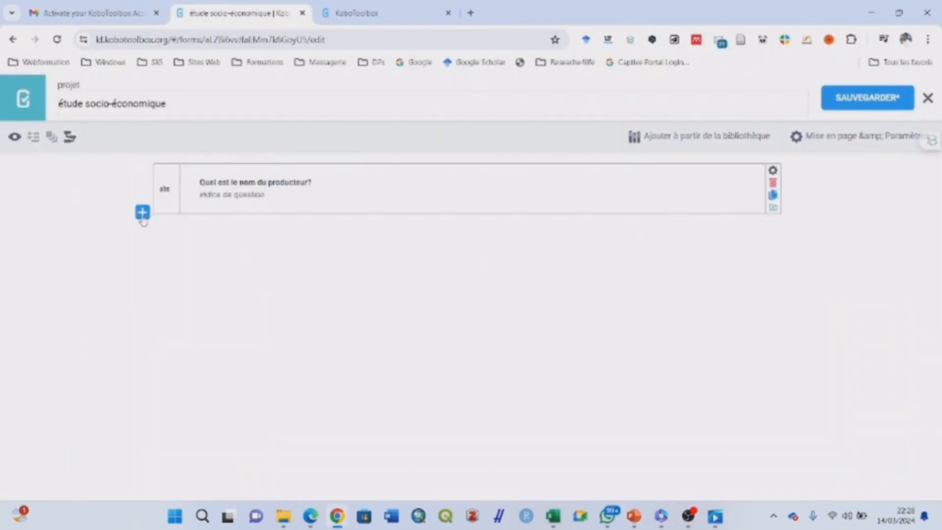
# Add 'Quel est le sexe du producteur?' as a single-choice question, stripping the answer codes
pyautogui.click(142, 212)
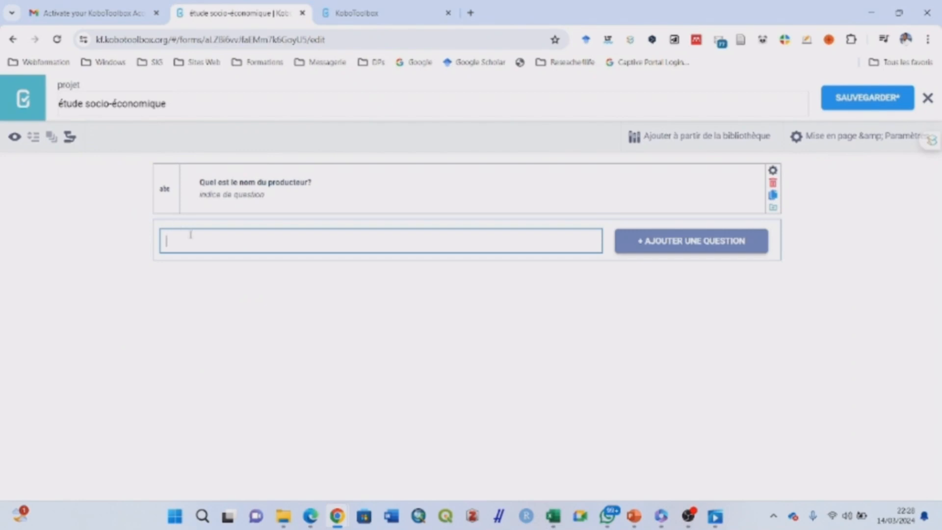
pyautogui.hotkey('ctrl', 'v')
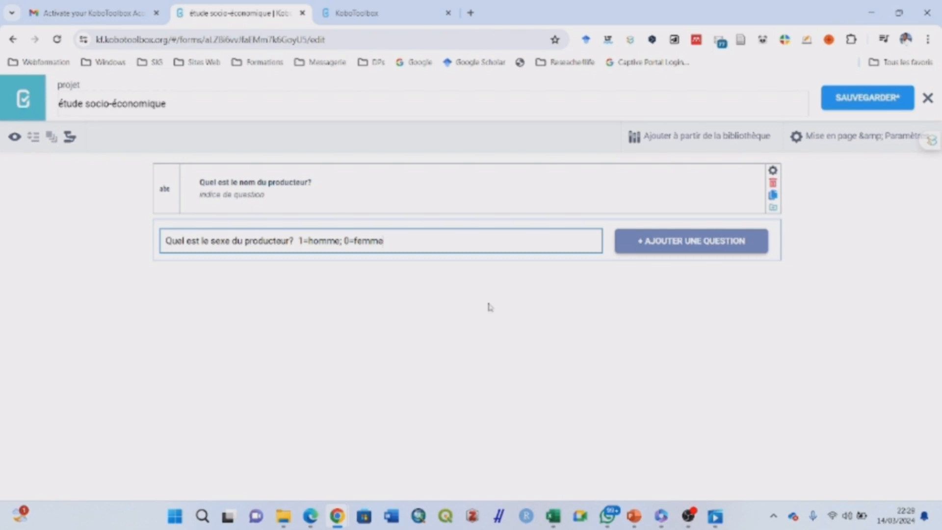
pyautogui.press('BackSpace')
pyautogui.press('BackSpace')
pyautogui.press('BackSpace')
pyautogui.press('BackSpace')
pyautogui.press('BackSpace')
pyautogui.press('BackSpace')
pyautogui.press('BackSpace')
pyautogui.press('BackSpace')
pyautogui.press('BackSpace')
pyautogui.press('BackSpace')
pyautogui.press('BackSpace')
pyautogui.press('BackSpace')
pyautogui.press('BackSpace')
pyautogui.press('BackSpace')
pyautogui.press('BackSpace')
pyautogui.press('BackSpace')
pyautogui.press('BackSpace')
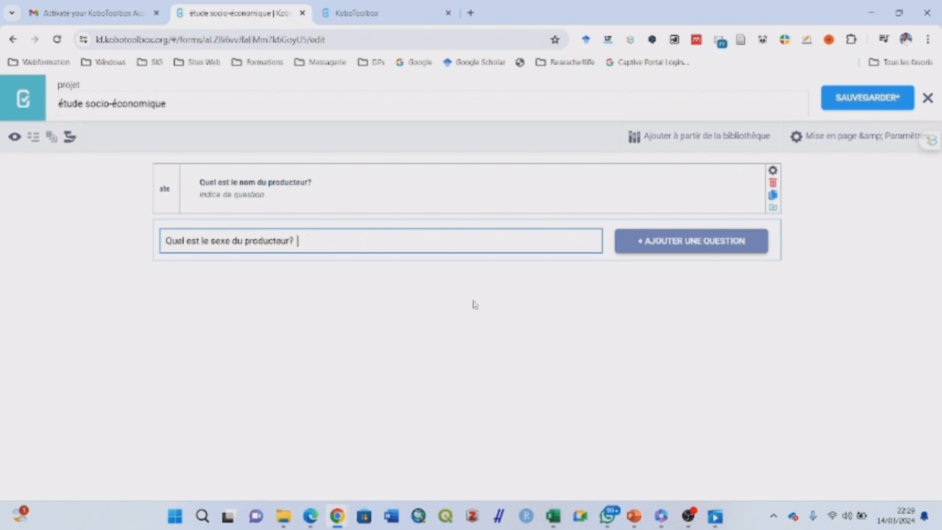
pyautogui.click(699, 247)
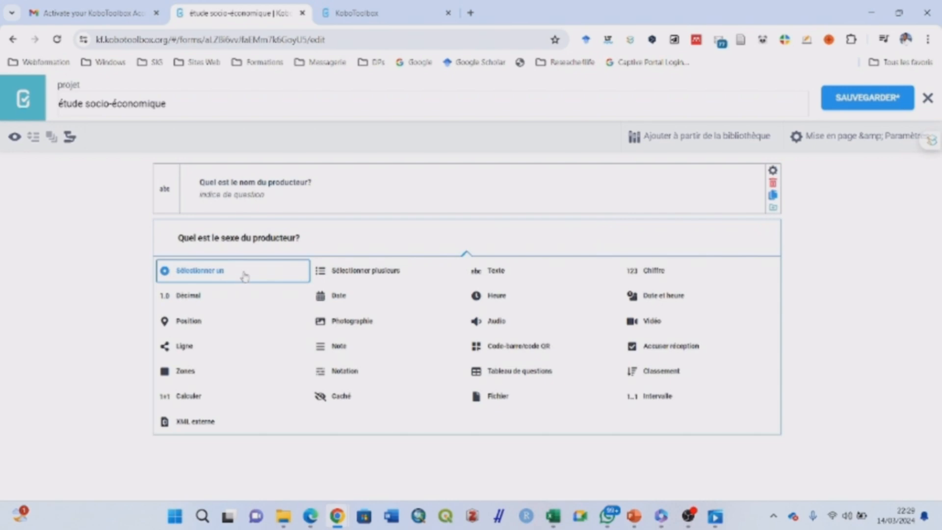
pyautogui.click(244, 274)
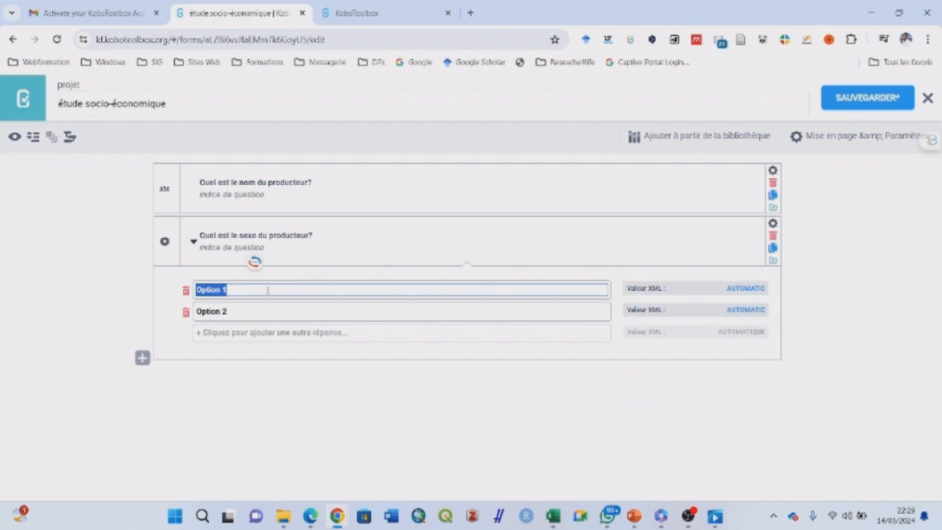
# Give the sex question the choices Homme and Femme, collapse them, and save the form
pyautogui.write('Homme')
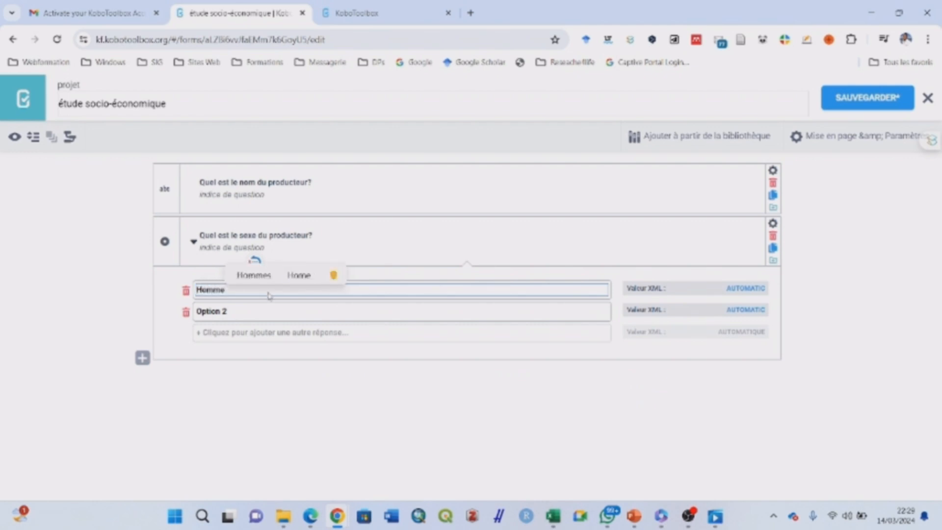
pyautogui.moveTo(249, 313); pyautogui.dragTo(188, 318)
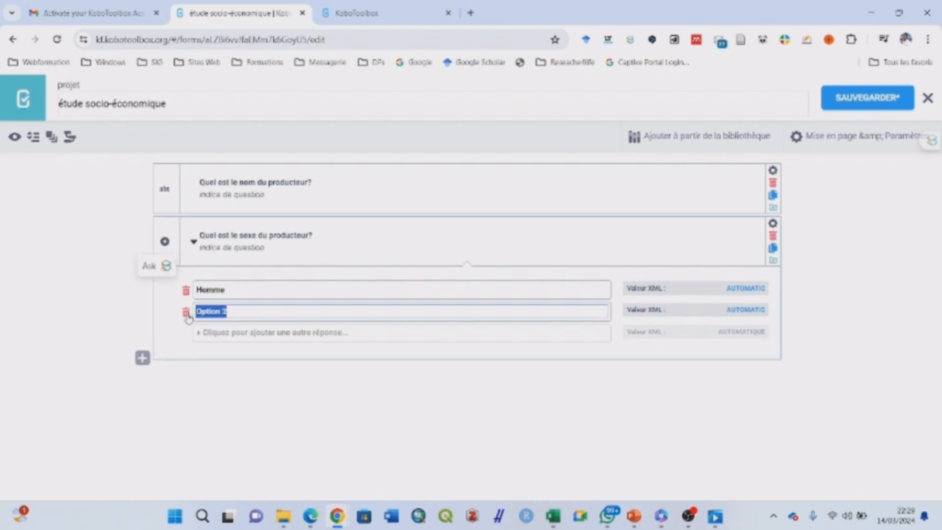
pyautogui.write('Femm')
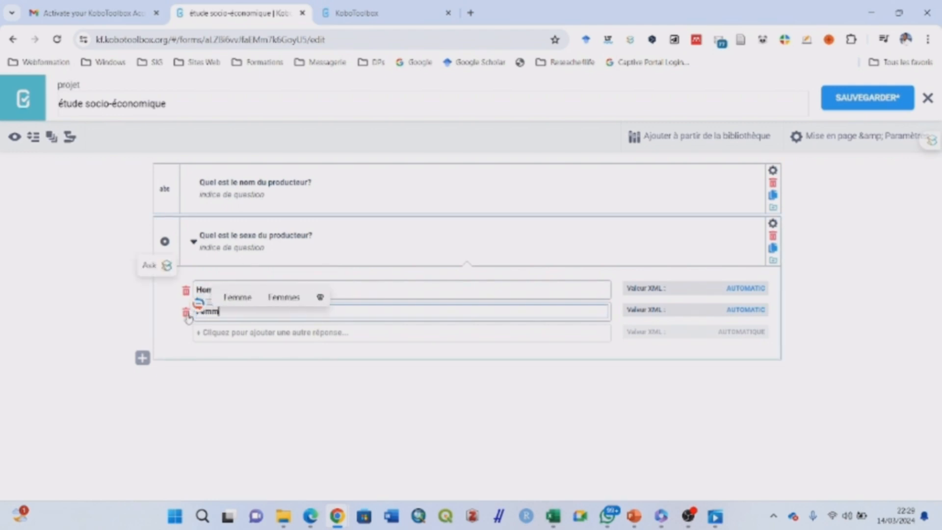
pyautogui.write('e')
pyautogui.click(244, 371)
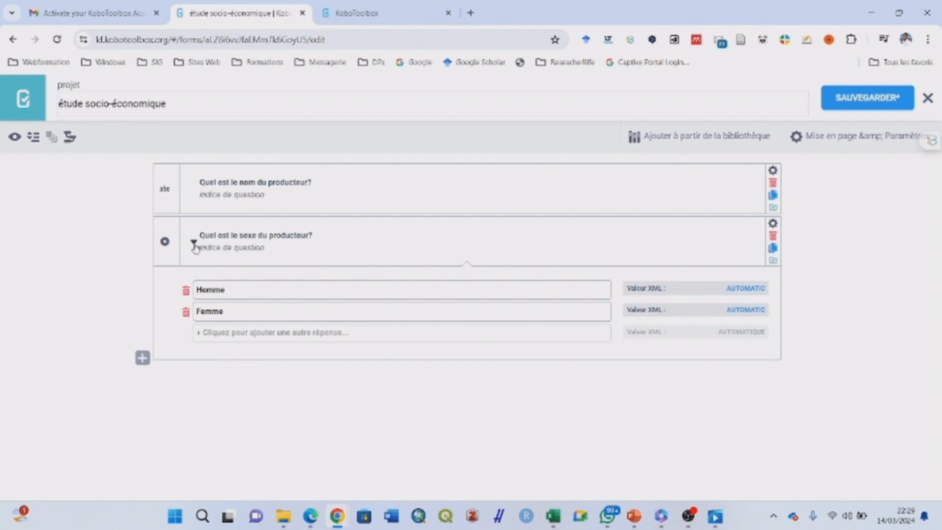
pyautogui.click(193, 242)
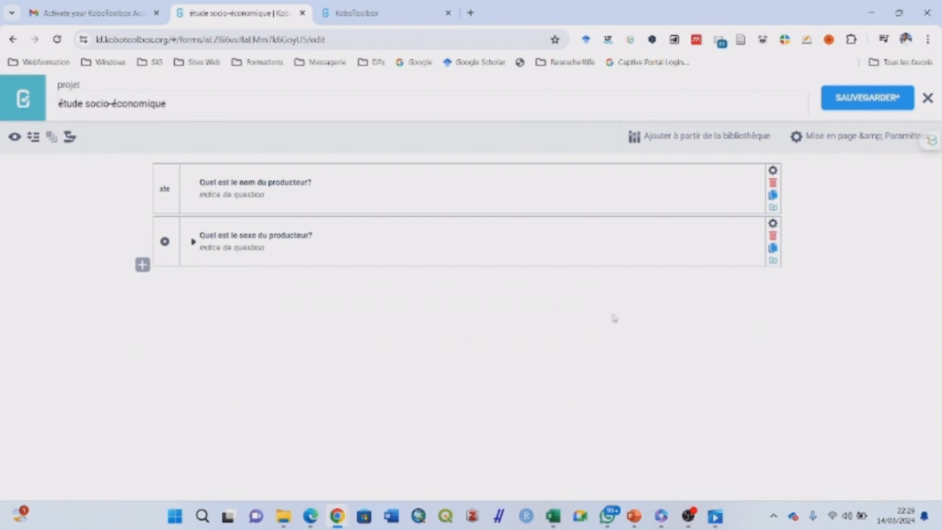
pyautogui.click(874, 99)
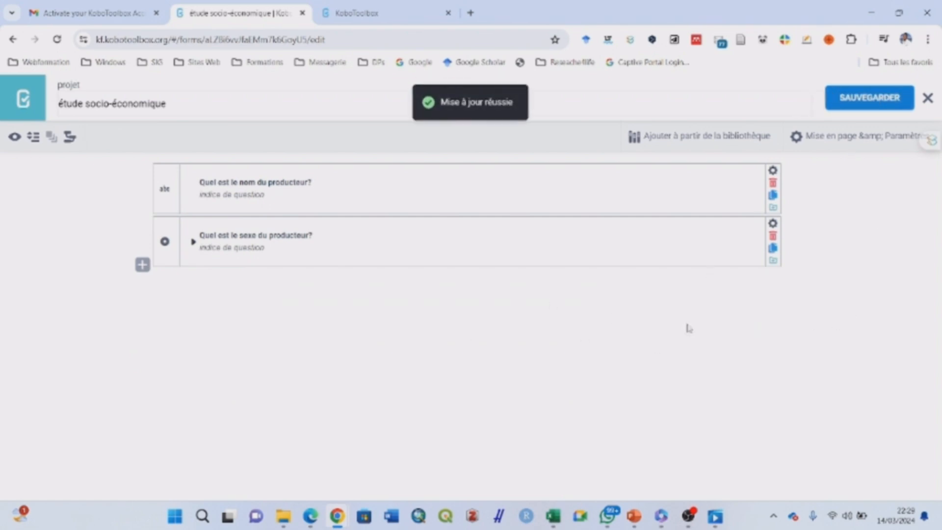
# Start another new question and bring the exercise slides back up
pyautogui.click(143, 265)
pyautogui.moveTo(634, 516)
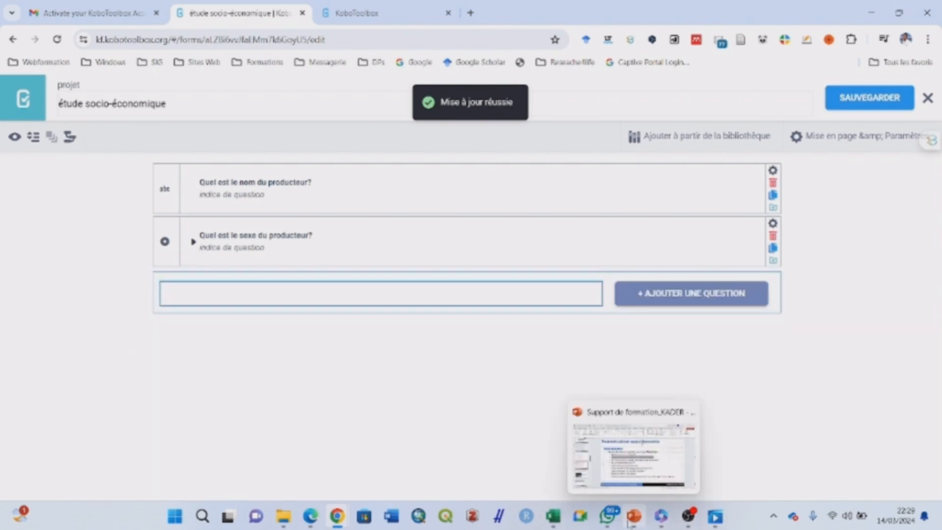
pyautogui.click(632, 490)
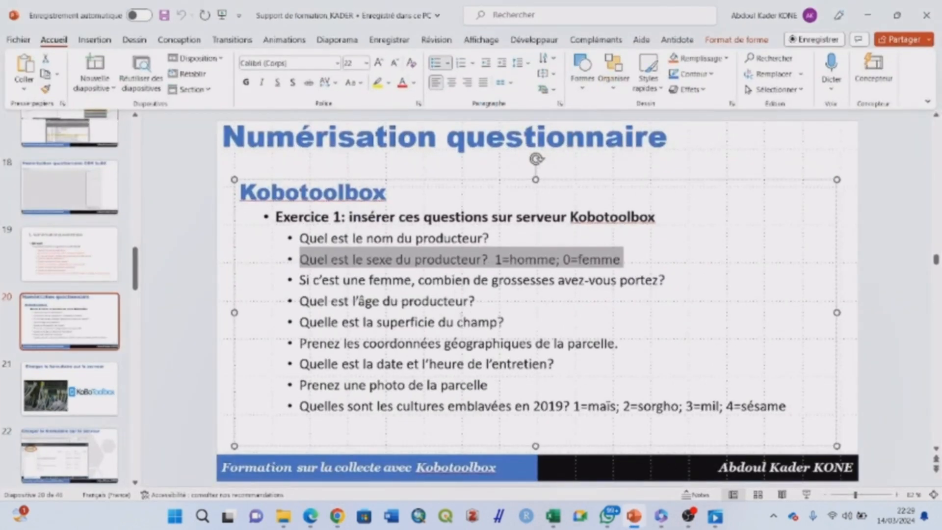
# Copy 'Si c'est une femme, combien de grossesses avez-vous portez?' from the slide and return to the form
pyautogui.moveTo(667, 280); pyautogui.dragTo(492, 281)
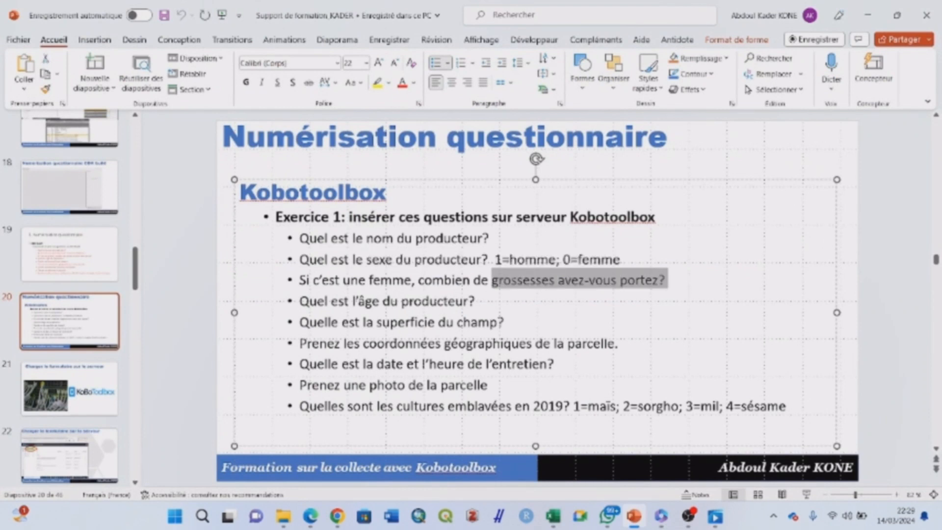
pyautogui.moveTo(301, 301); pyautogui.dragTo(304, 280)
pyautogui.hotkey('ctrl', 'c')
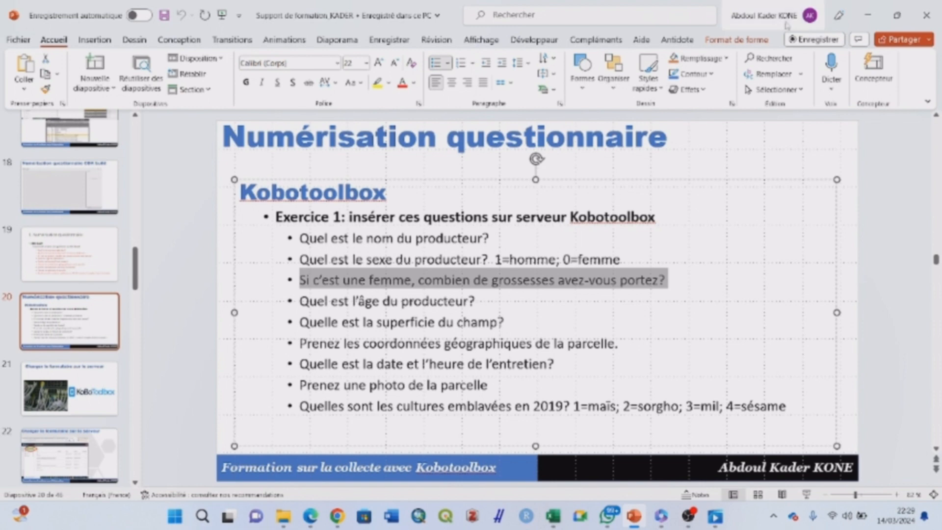
pyautogui.click(868, 15)
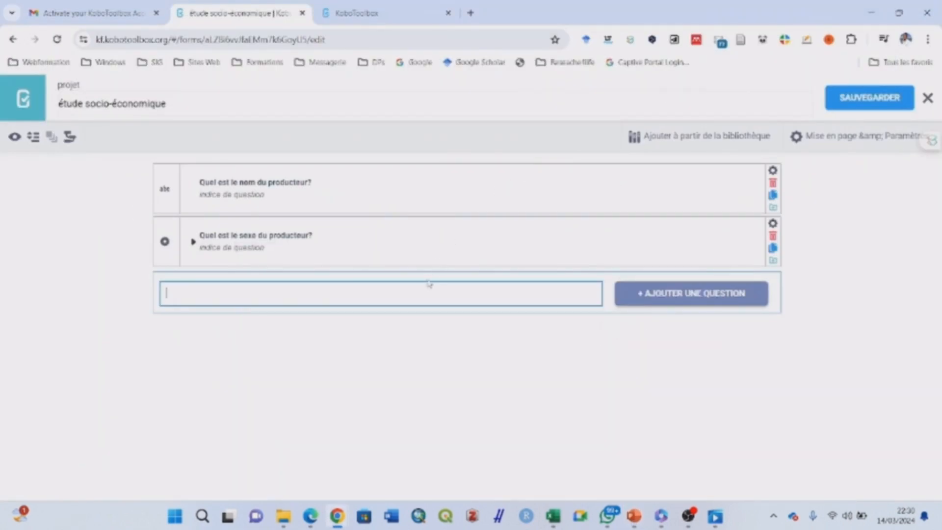
# Paste the pregnancy question and add it as a Chiffre (number) question
pyautogui.hotkey('ctrl', 'v')
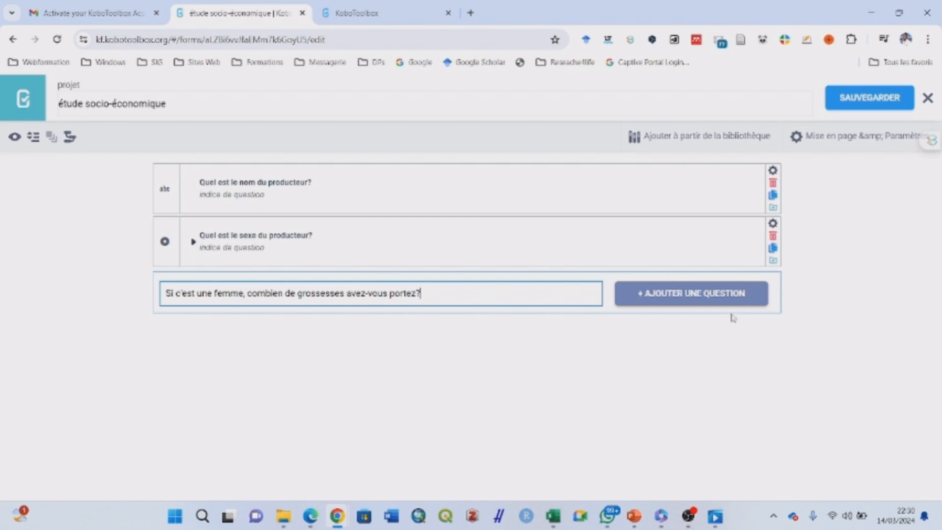
pyautogui.click(717, 304)
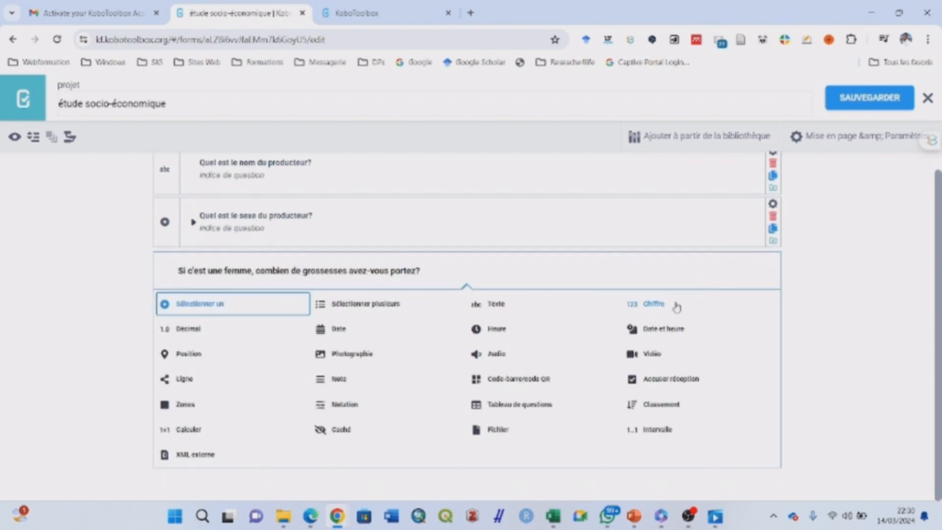
pyautogui.click(655, 304)
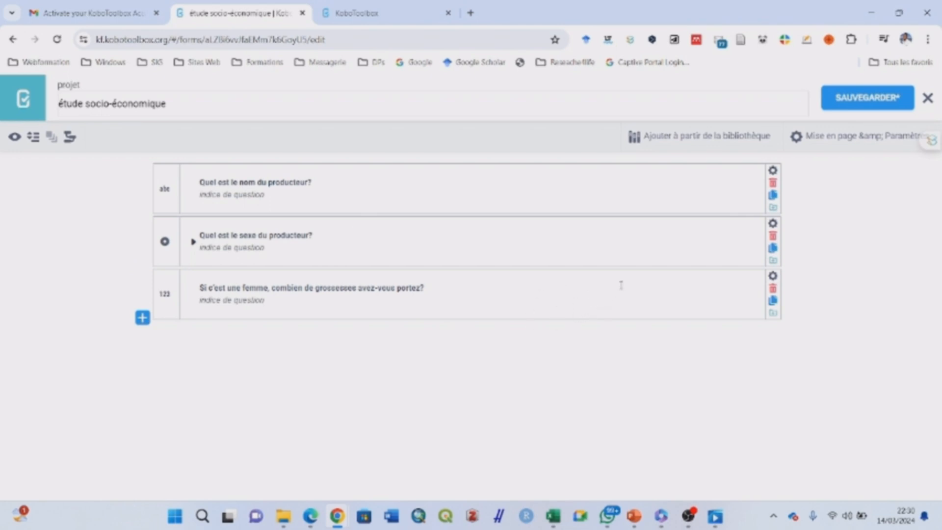
# Add skip logic showing the pregnancy question only when the producer's sex is Femme, then save
pyautogui.click(773, 276)
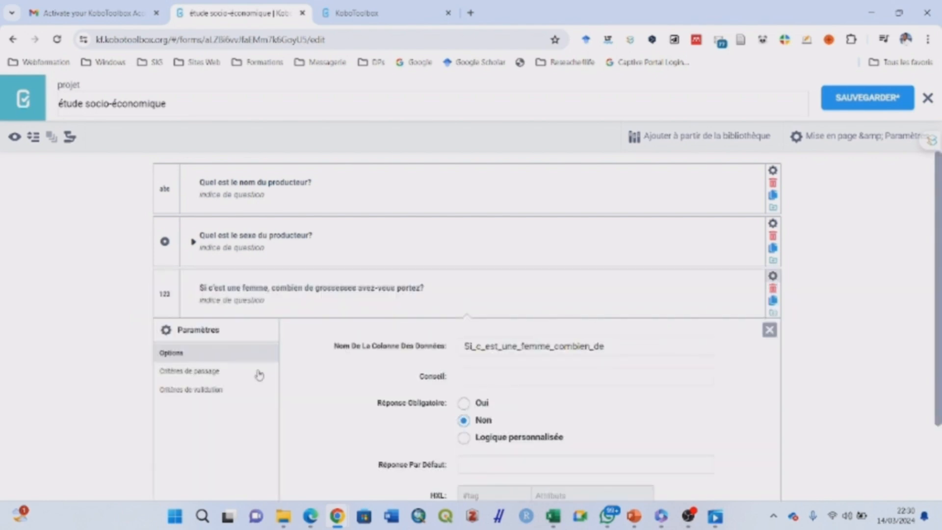
pyautogui.click(206, 376)
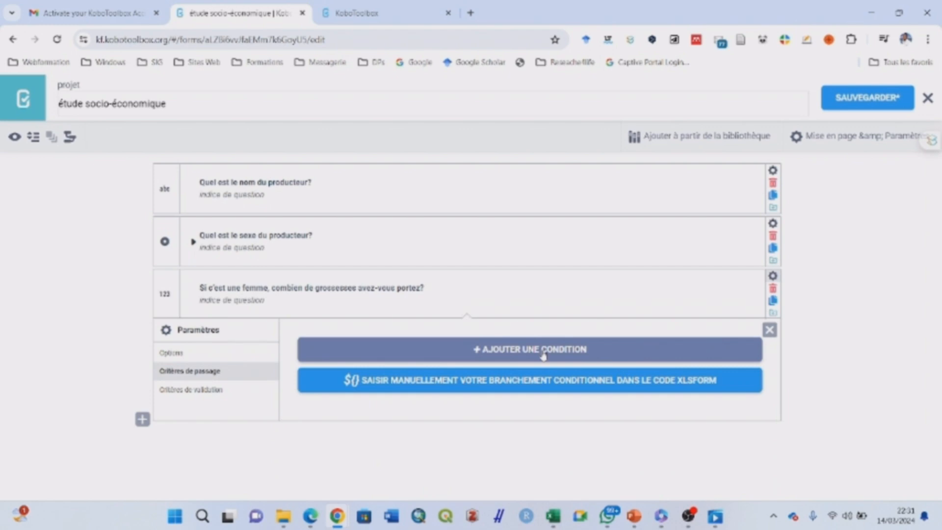
pyautogui.click(544, 355)
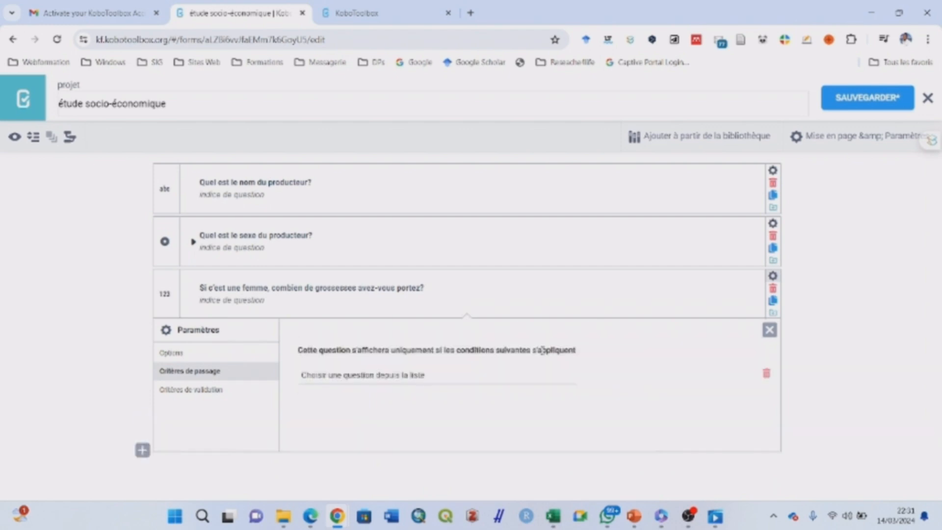
pyautogui.click(355, 381)
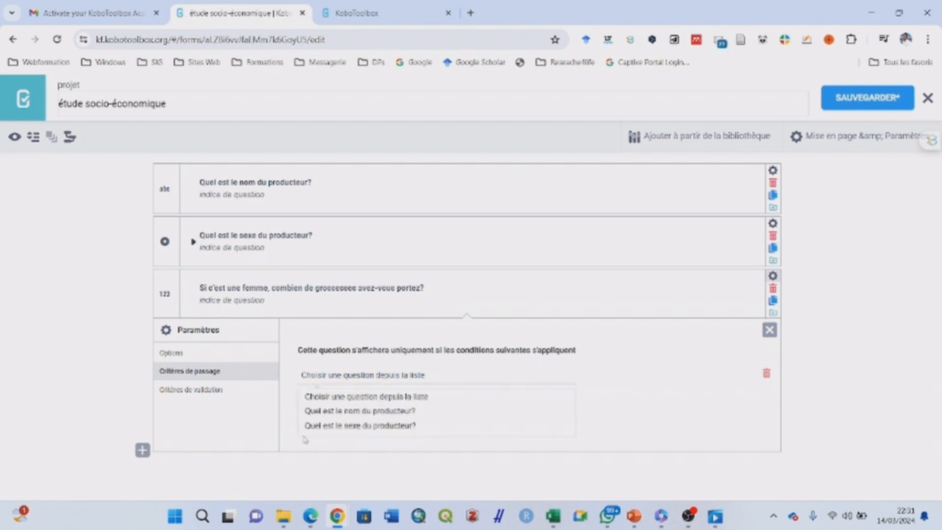
pyautogui.click(341, 427)
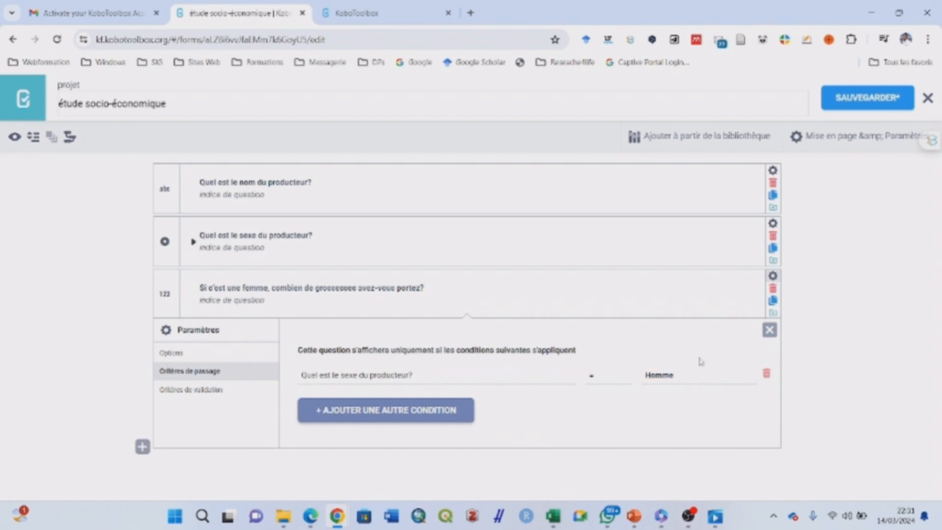
pyautogui.click(681, 377)
pyautogui.click(682, 411)
pyautogui.click(778, 279)
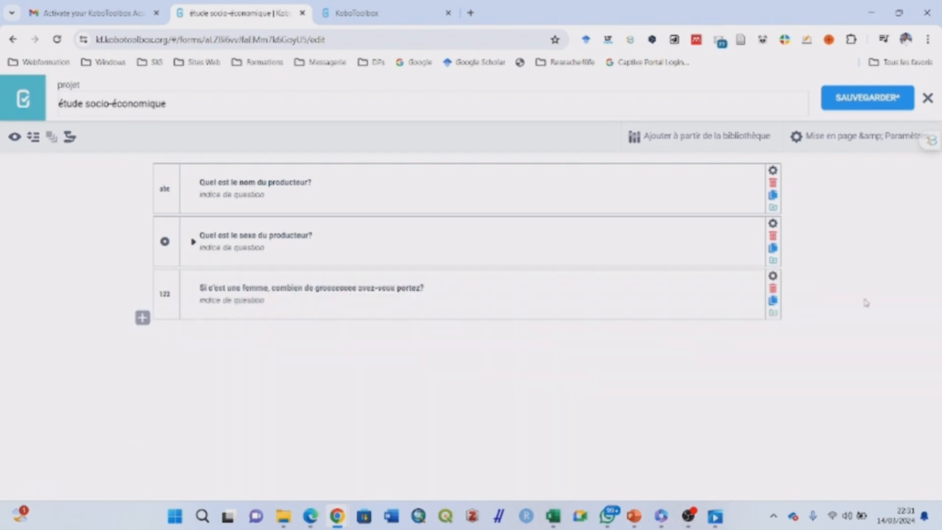
pyautogui.click(863, 102)
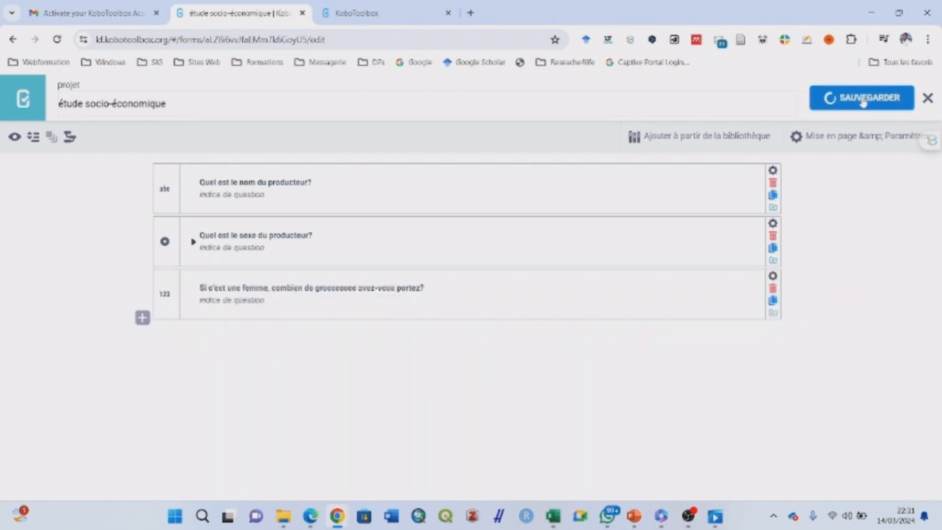
# Preview the form, checking the pregnancy question appears for Femme and hides for Homme
pyautogui.click(15, 137)
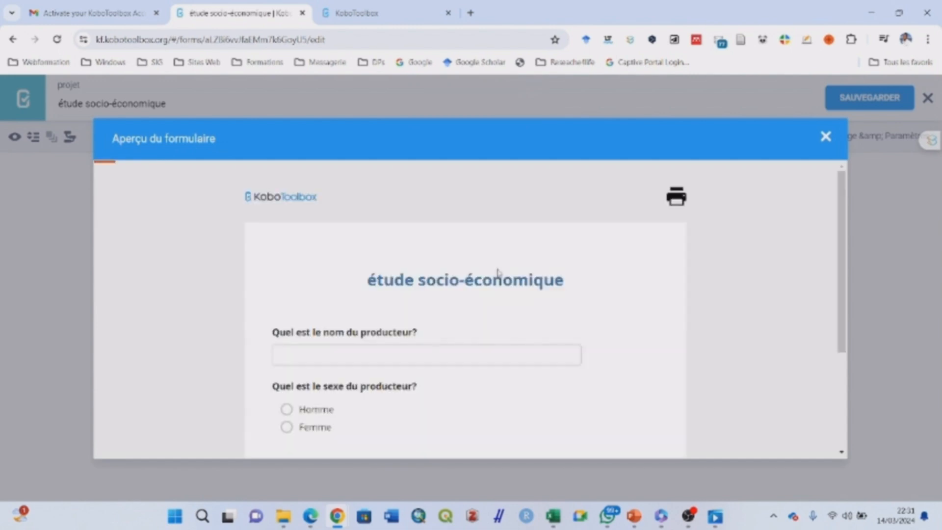
pyautogui.scroll(-1, 833, 228)
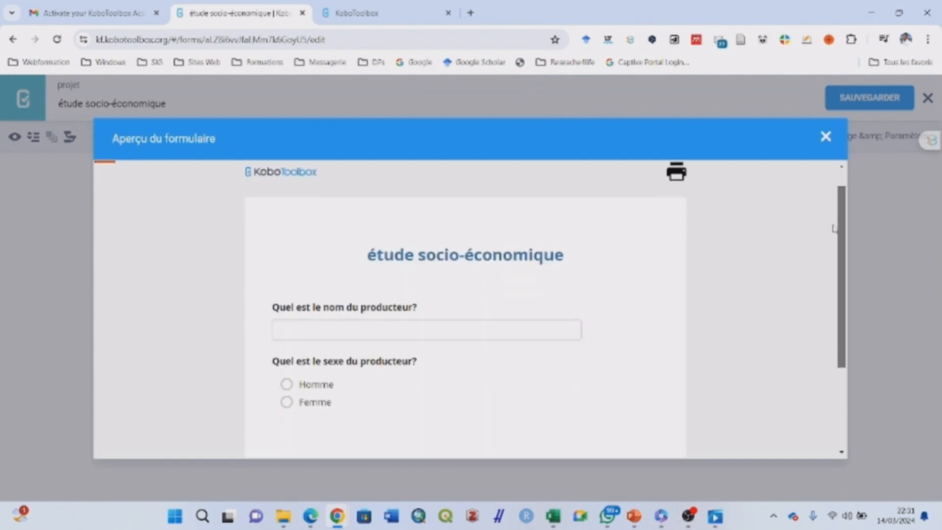
pyautogui.scroll(-2, 833, 229)
pyautogui.scroll(1, 827, 246)
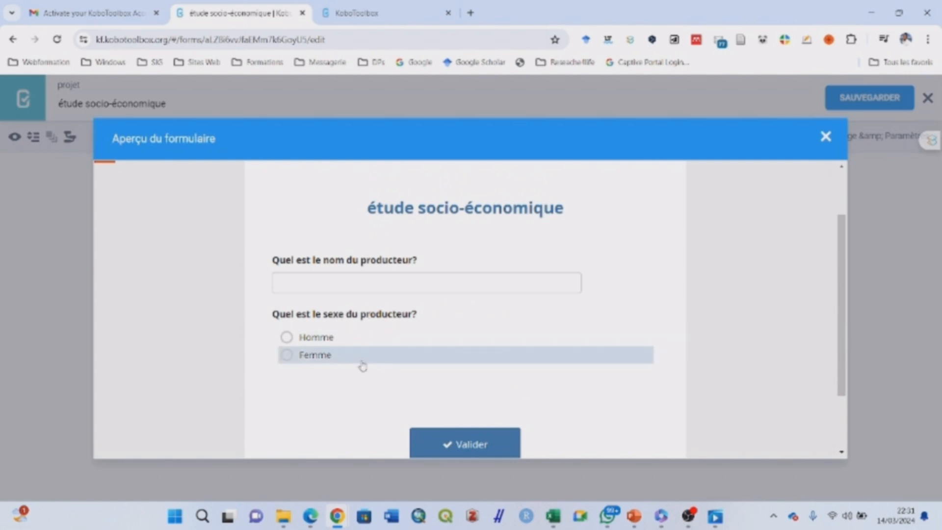
pyautogui.click(287, 339)
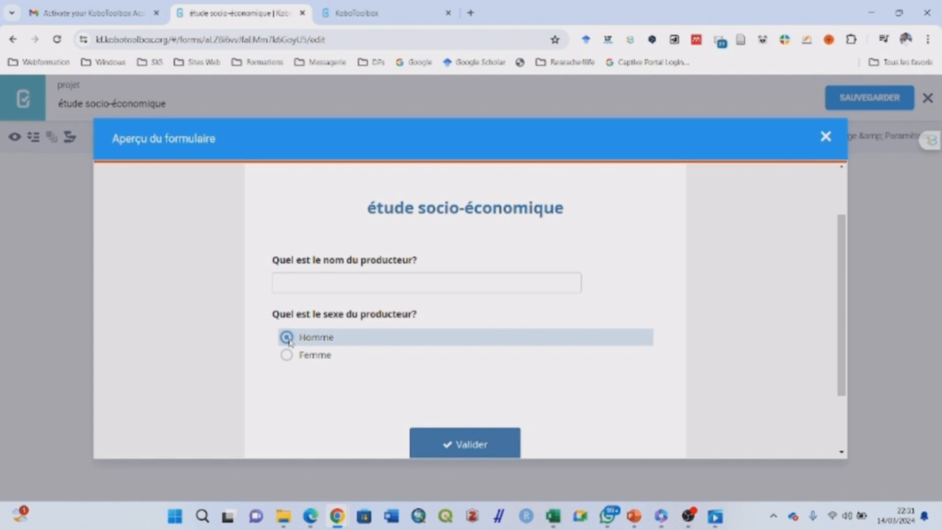
pyautogui.click(293, 362)
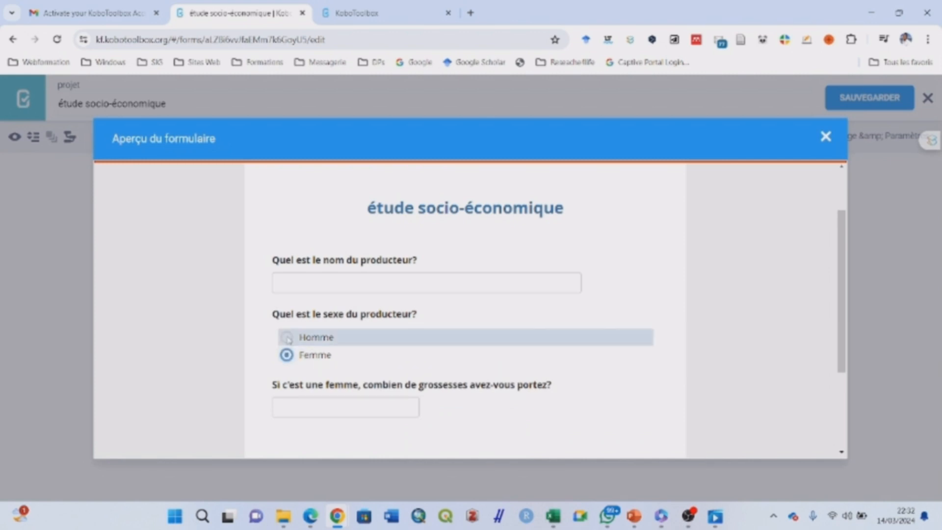
pyautogui.click(288, 337)
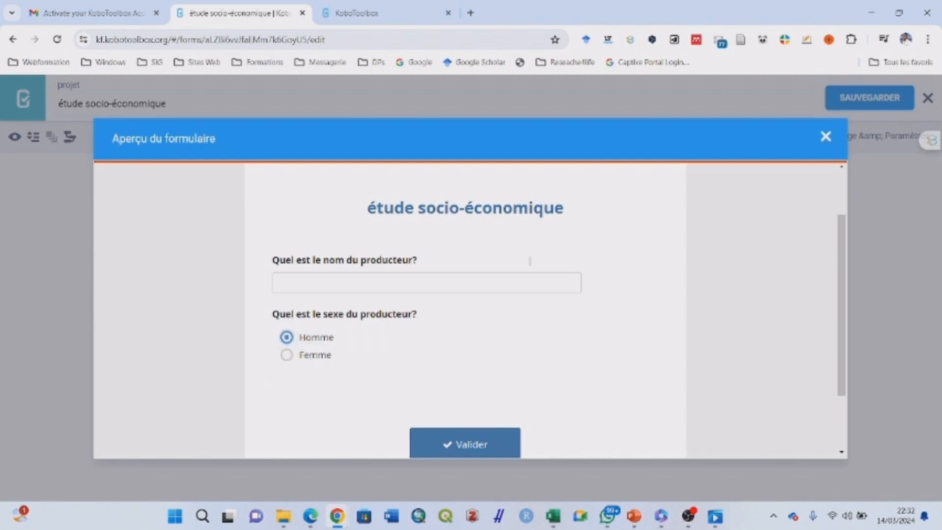
pyautogui.click(826, 139)
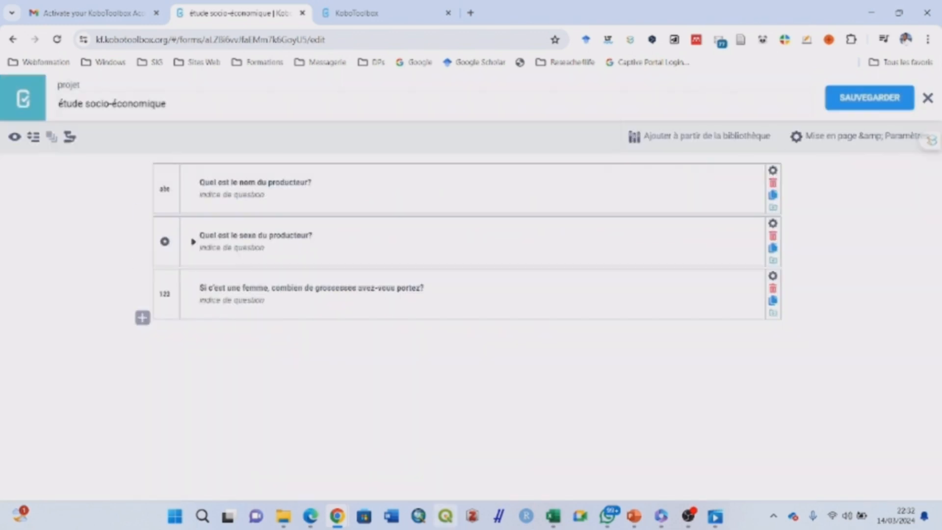
# Select the age question line on the slide and return to the form editor
pyautogui.click(635, 518)
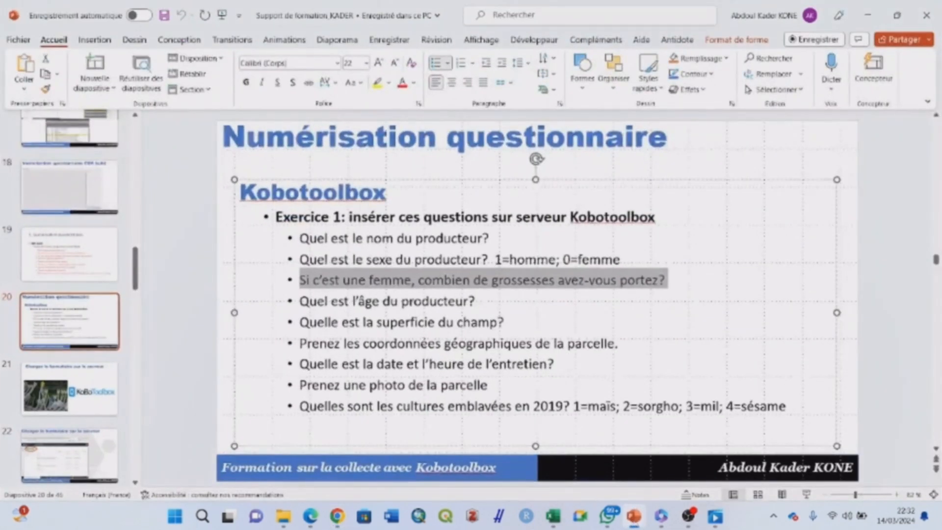
pyautogui.moveTo(484, 304); pyautogui.dragTo(299, 302)
pyautogui.hotkey('ctrl', 'c')
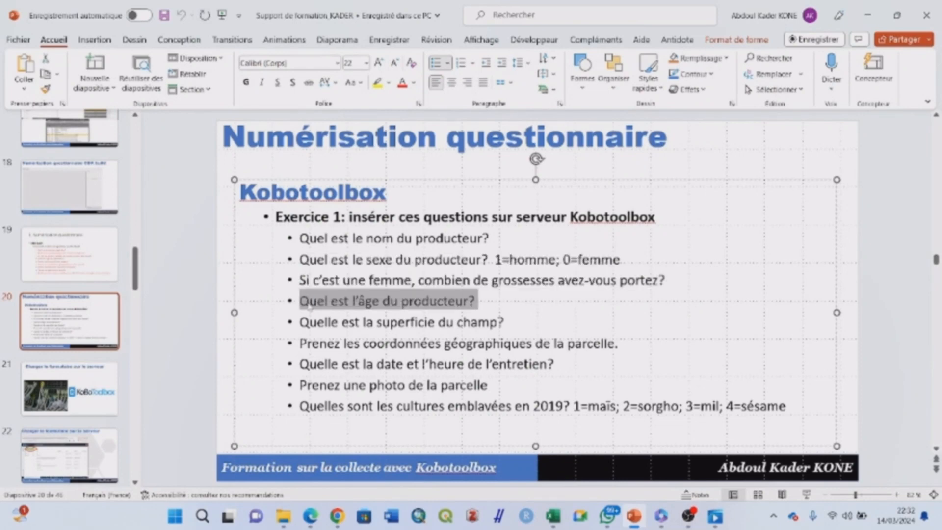
pyautogui.click(868, 15)
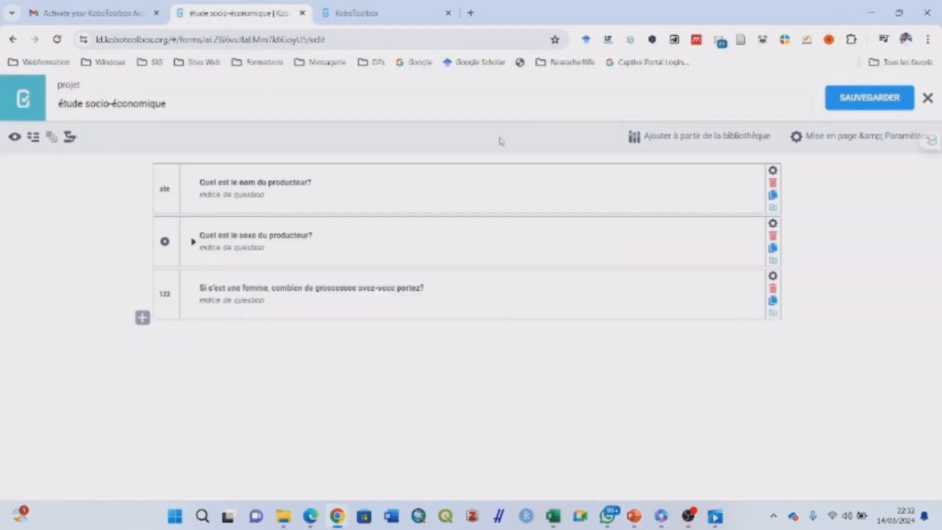
# Add 'Quel est l'âge du producteur?' as a Chiffre question, then select 'Quelle est la superficie du champ?' on the slide
pyautogui.click(143, 317)
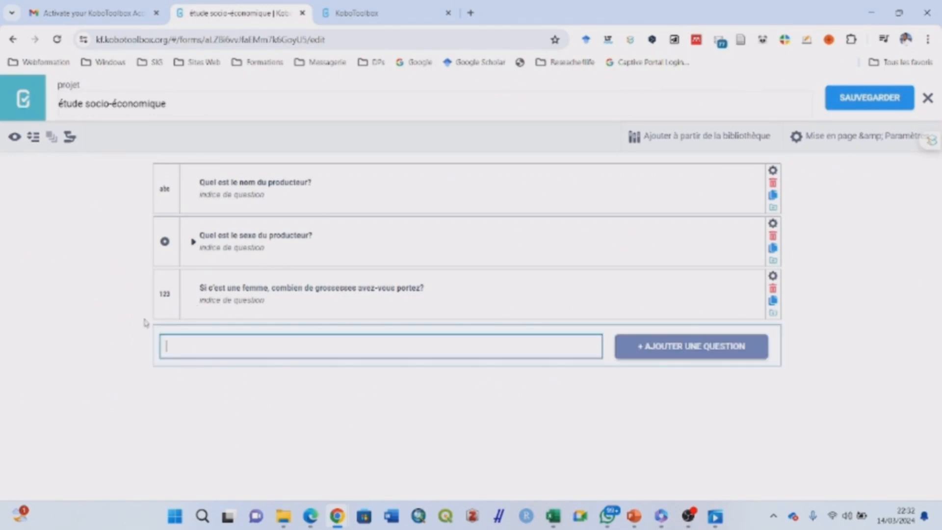
pyautogui.hotkey('ctrl', 'v')
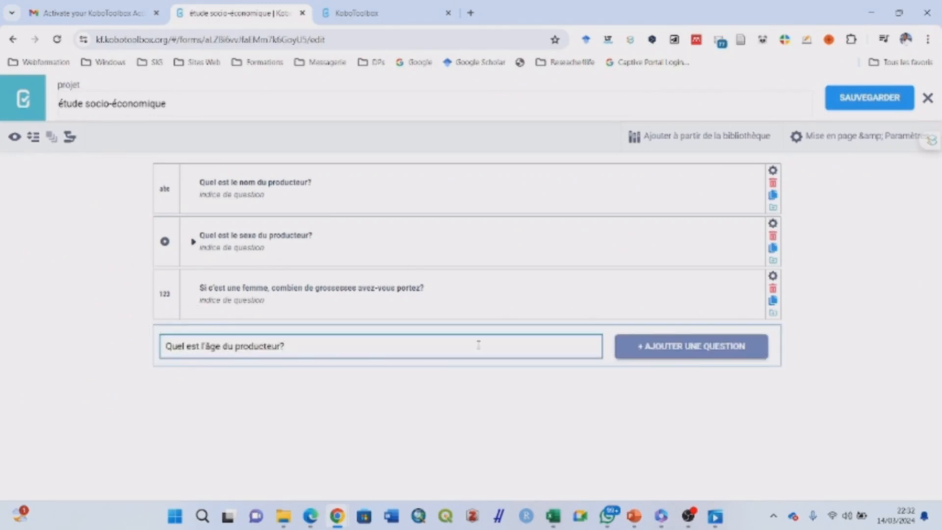
pyautogui.click(708, 356)
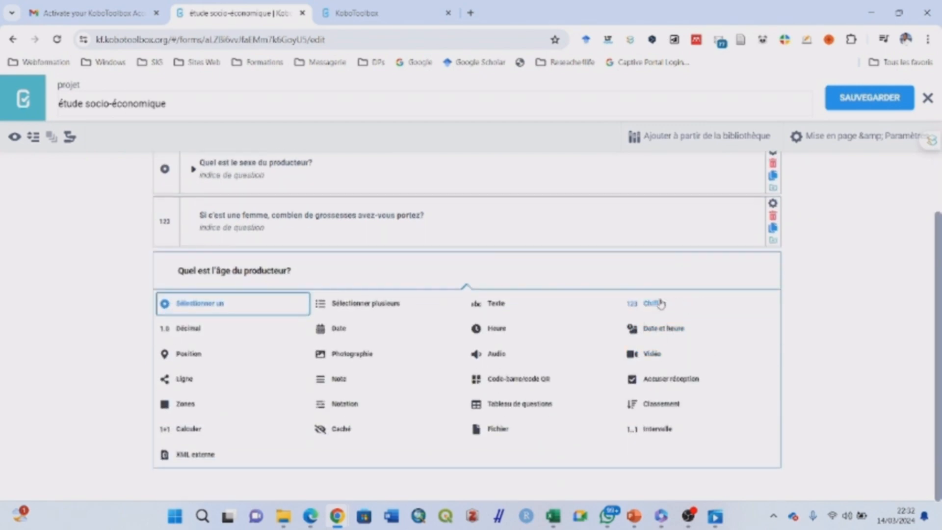
pyautogui.click(661, 305)
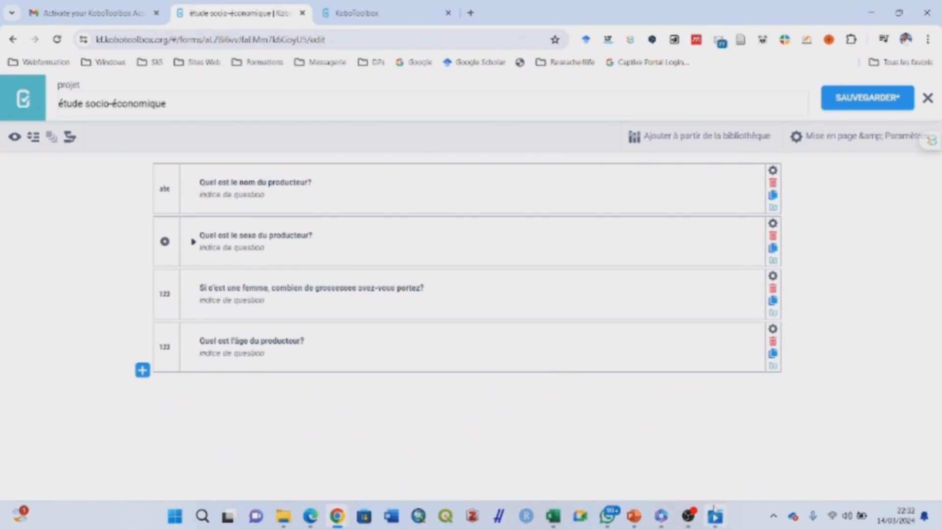
pyautogui.click(642, 517)
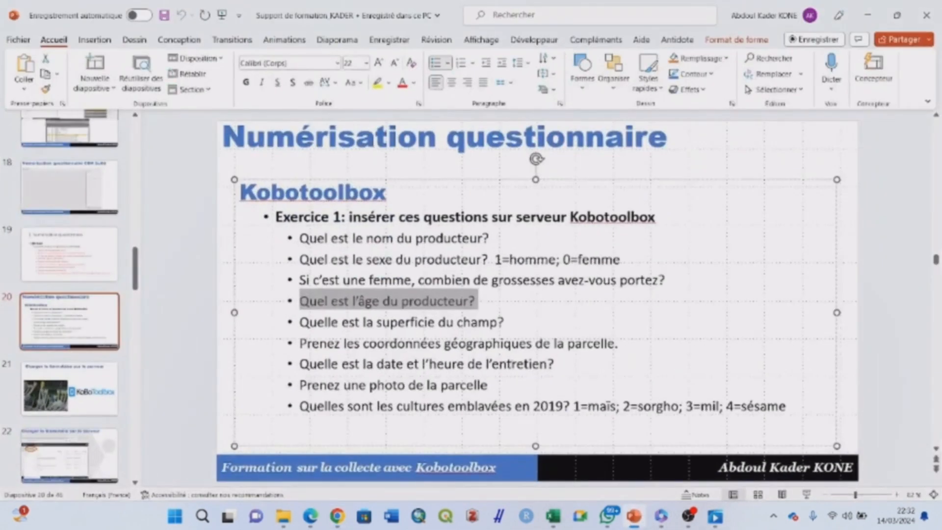
pyautogui.moveTo(508, 321); pyautogui.dragTo(300, 323)
pyautogui.hotkey('ctrl', 'c')
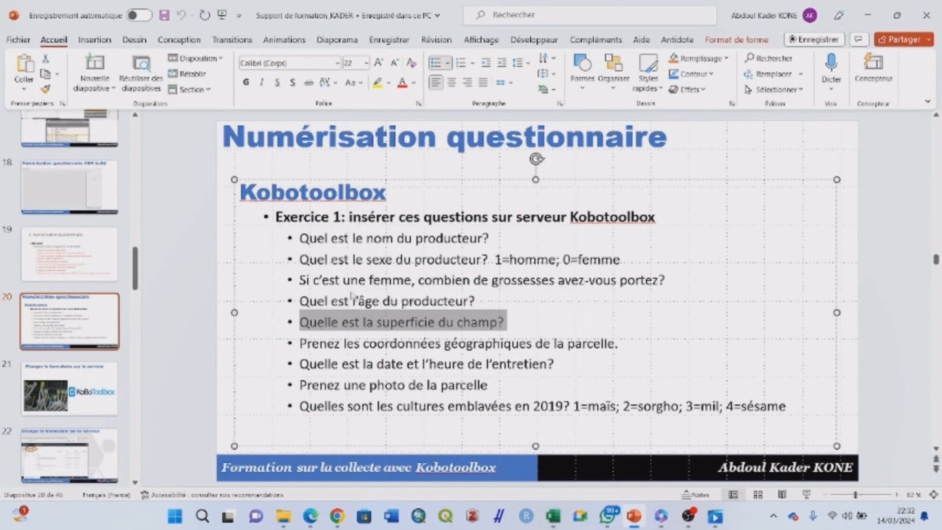
# Paste 'Quelle est la superficie du champ?' as a new Décimal question at the end of the form
pyautogui.click(869, 16)
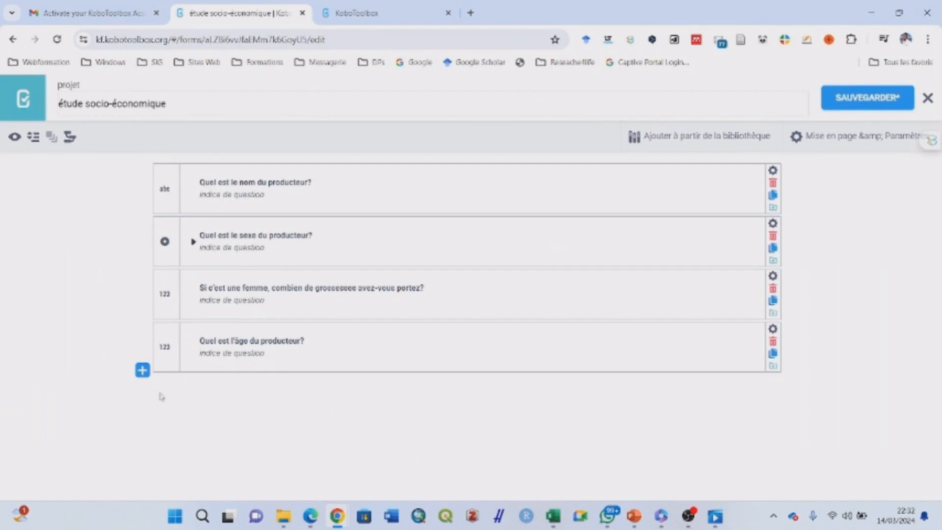
pyautogui.click(143, 370)
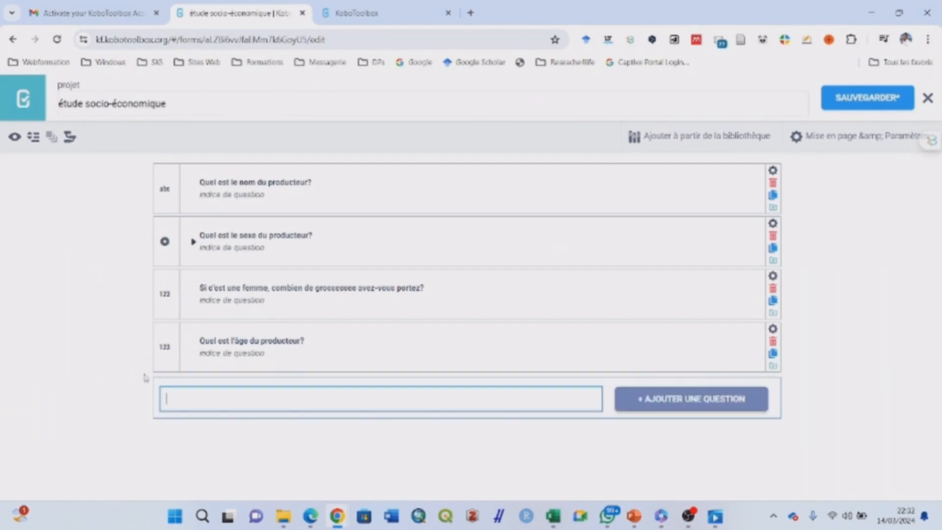
pyautogui.hotkey('ctrl', 'v')
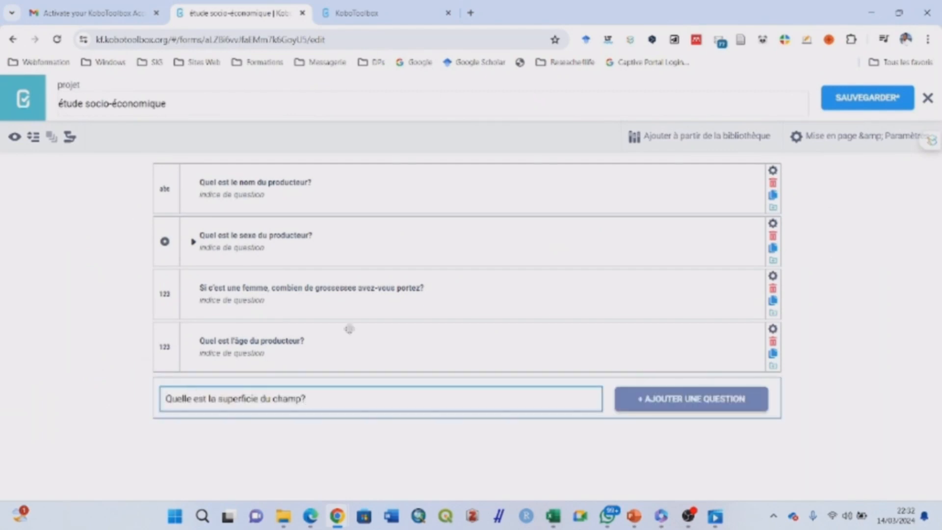
pyautogui.click(688, 405)
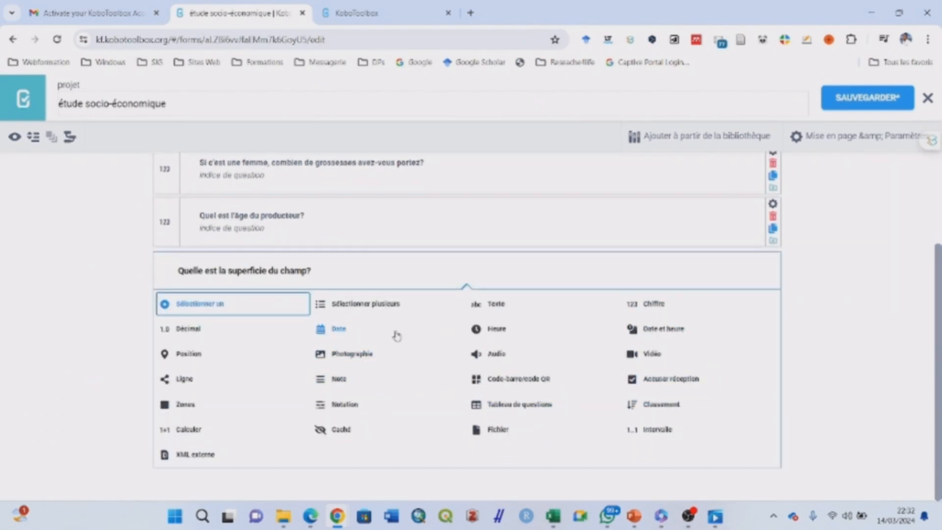
pyautogui.click(191, 330)
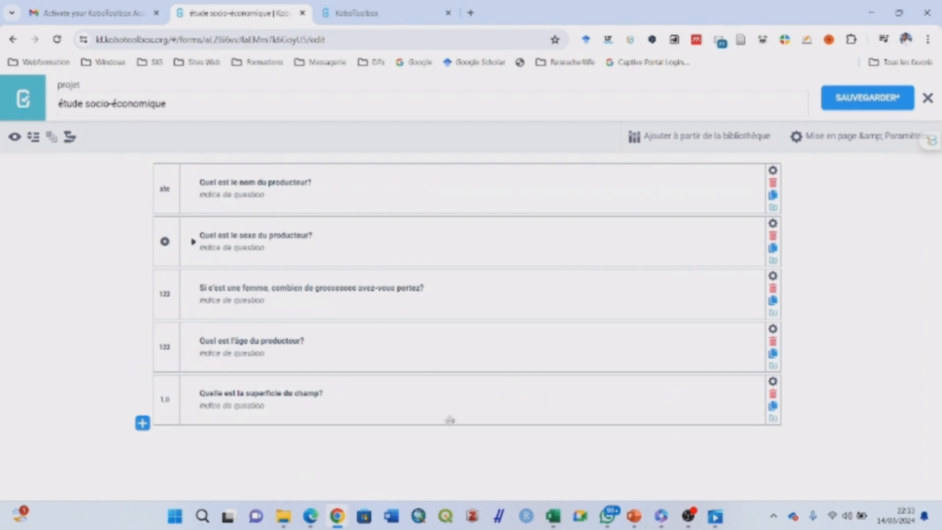
pyautogui.click(642, 510)
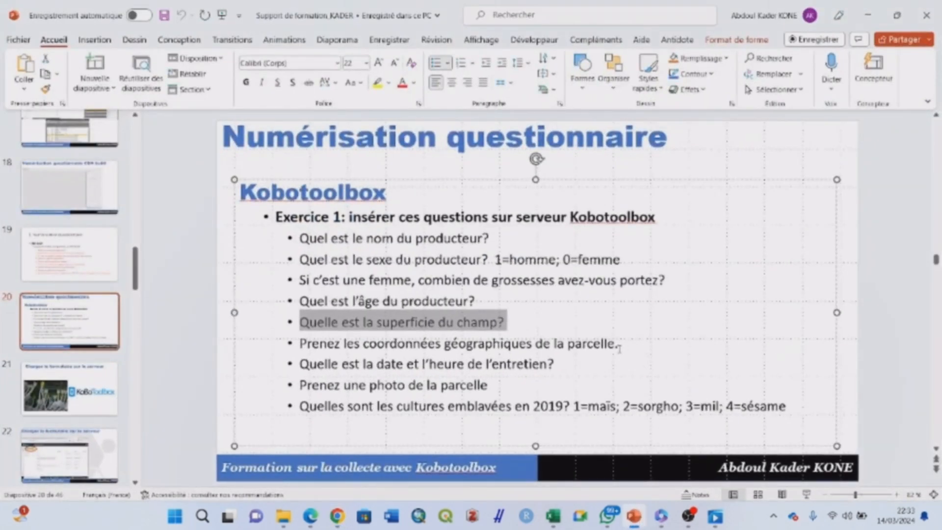
# Copy 'Prenez les coordonnées géographiques de la parcelle.' from the slide and add it as a Position question
pyautogui.moveTo(621, 344); pyautogui.dragTo(300, 345)
pyautogui.hotkey('ctrl', 'c')
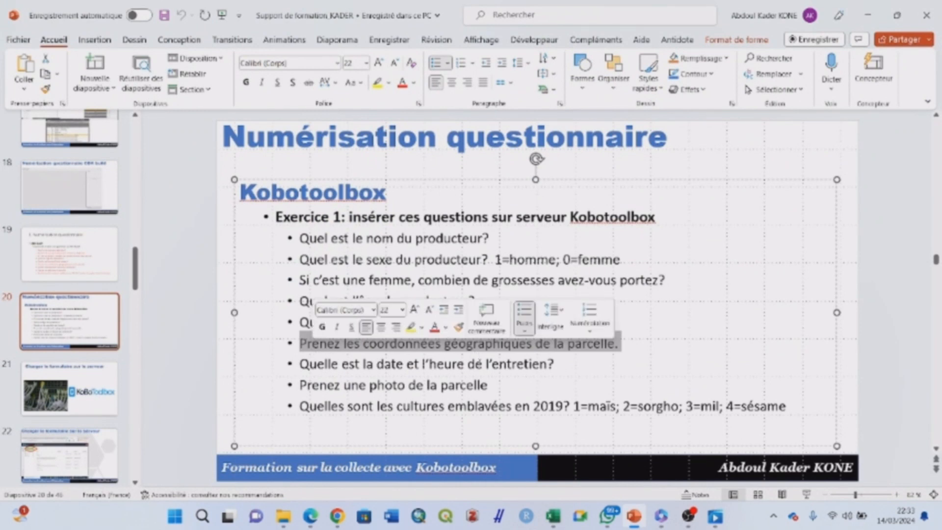
pyautogui.click(867, 15)
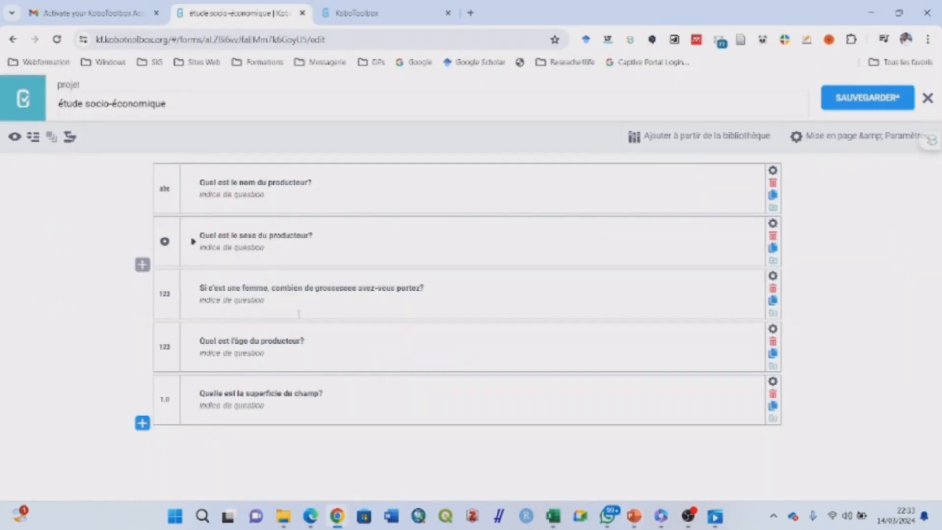
pyautogui.click(142, 423)
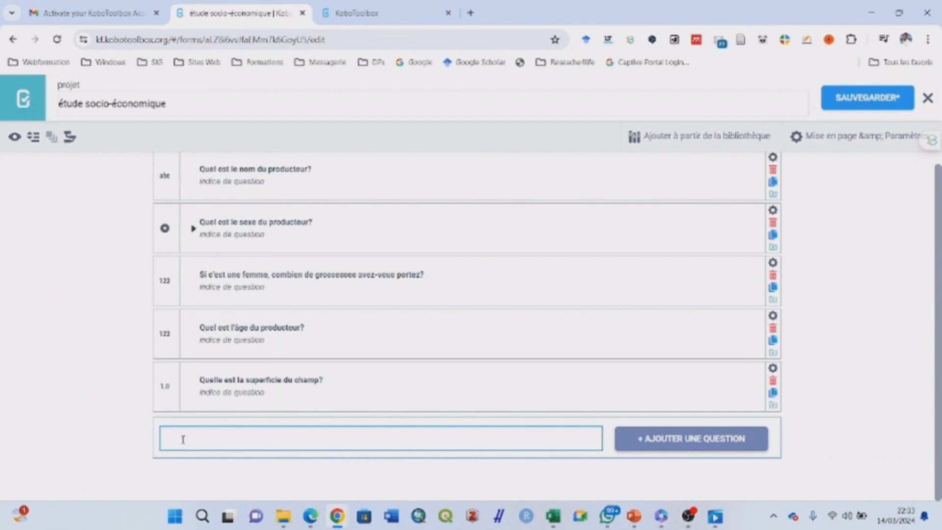
pyautogui.hotkey('ctrl', 'v')
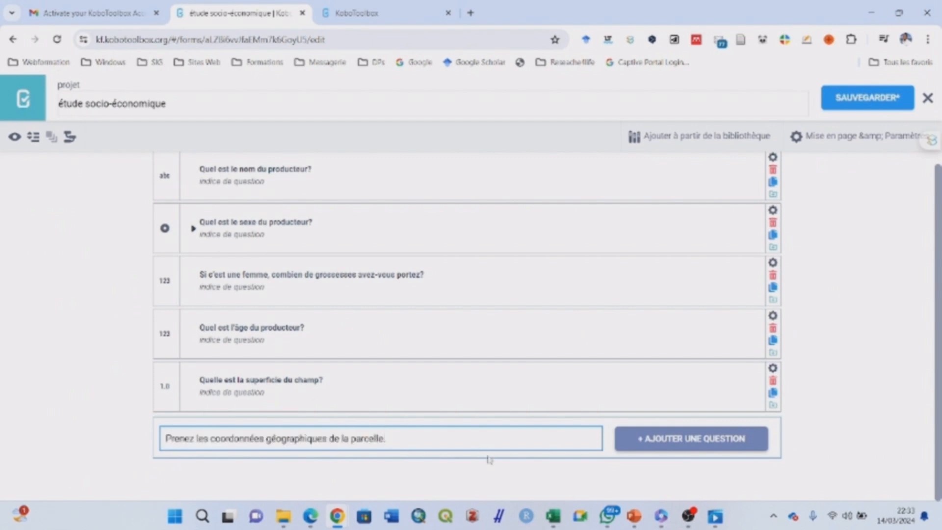
pyautogui.click(694, 440)
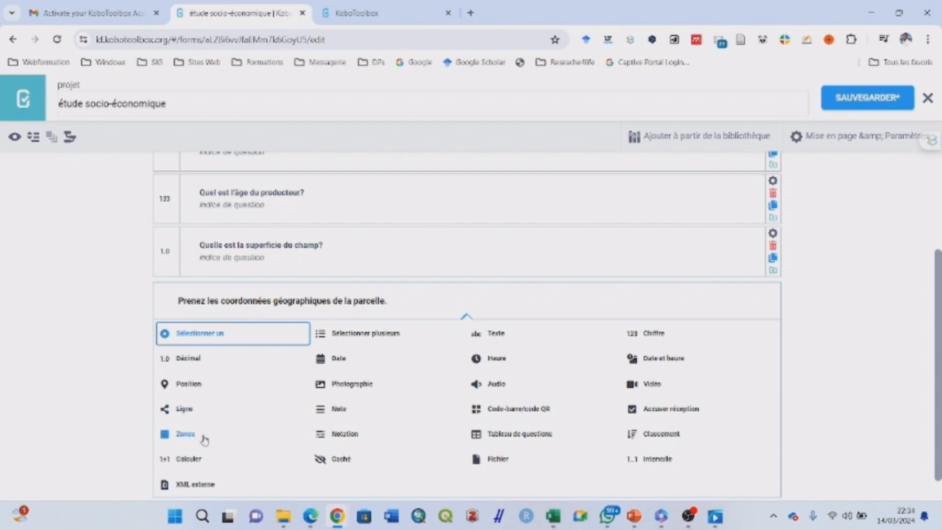
pyautogui.click(198, 385)
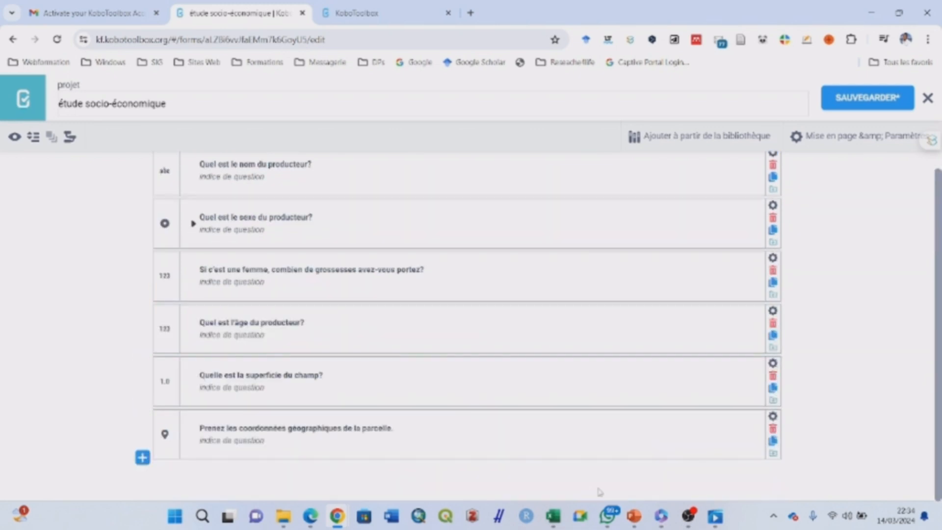
pyautogui.click(634, 515)
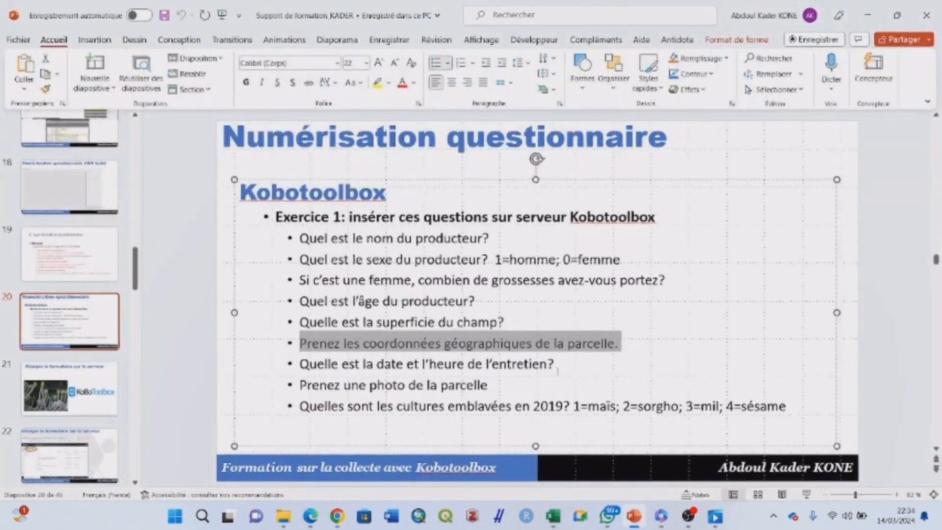
# Copy 'Quelle est la date et l'heure de l'entretien?' from the slide and add it as a Date et heure question
pyautogui.moveTo(559, 364); pyautogui.dragTo(299, 364)
pyautogui.hotkey('ctrl', 'c')
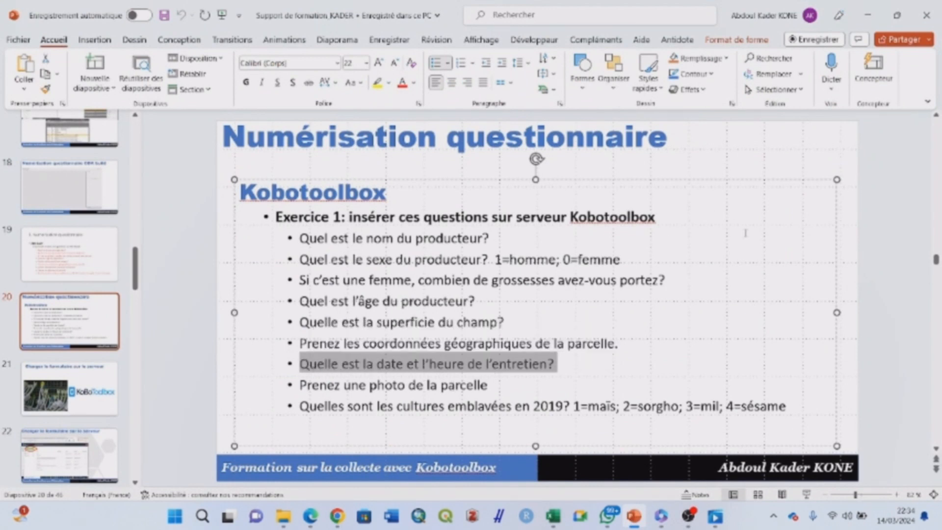
pyautogui.click(868, 15)
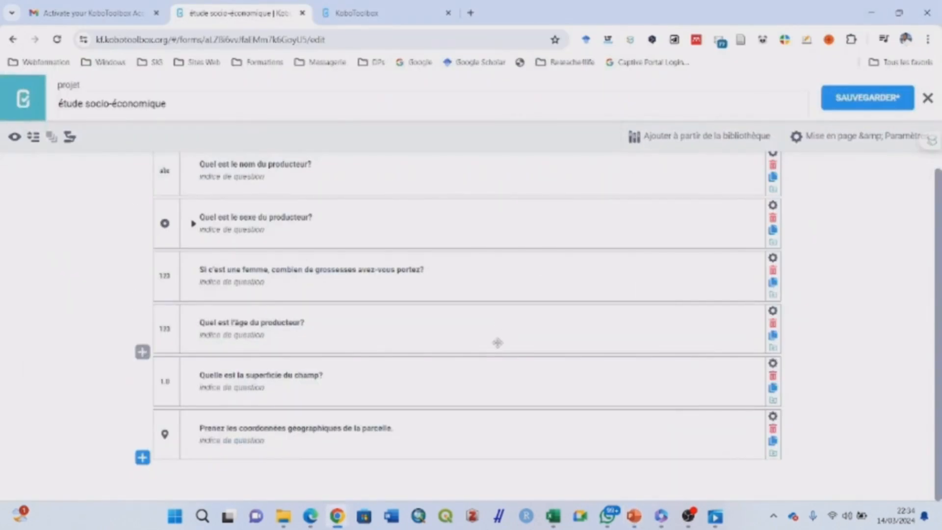
pyautogui.click(143, 457)
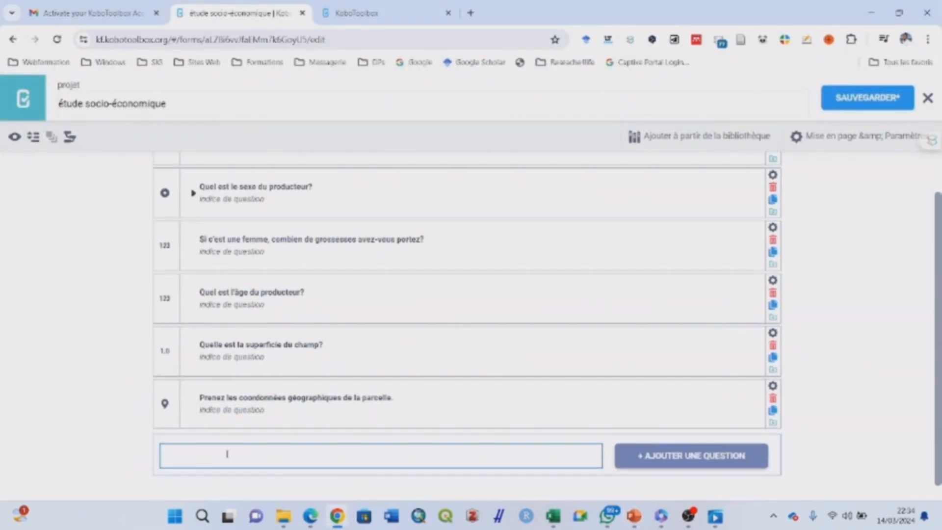
pyautogui.hotkey('ctrl', 'v')
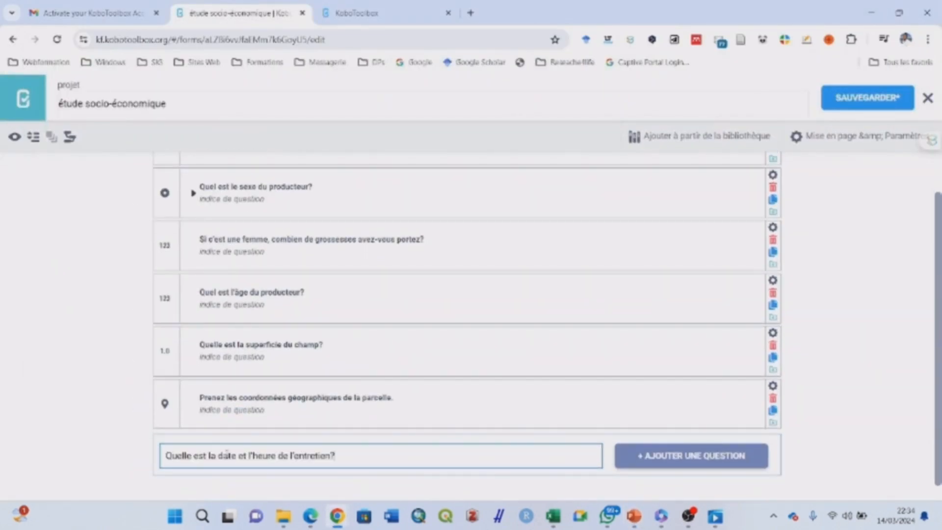
pyautogui.click(647, 461)
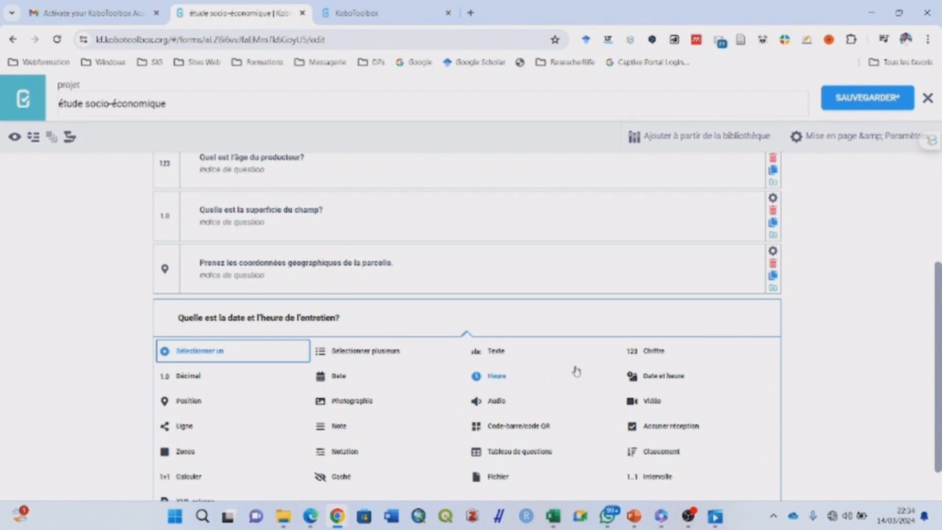
pyautogui.click(667, 376)
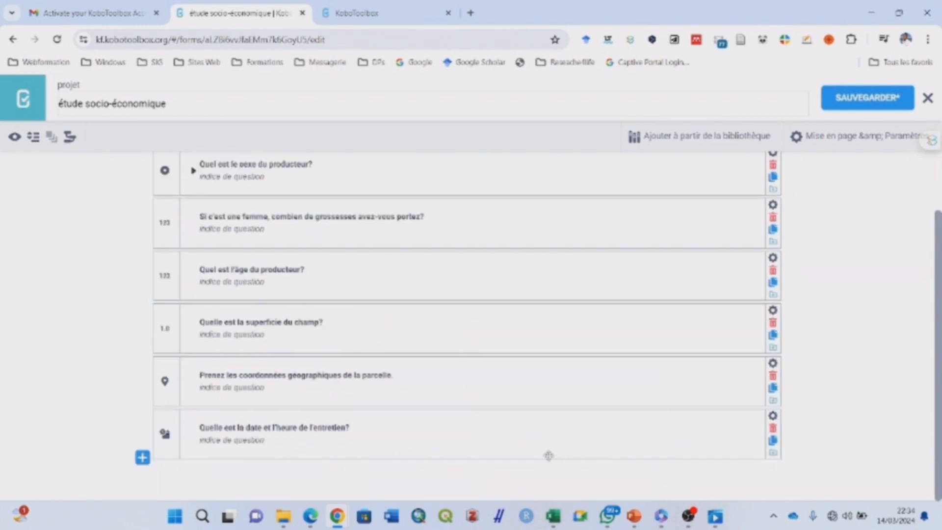
pyautogui.click(634, 516)
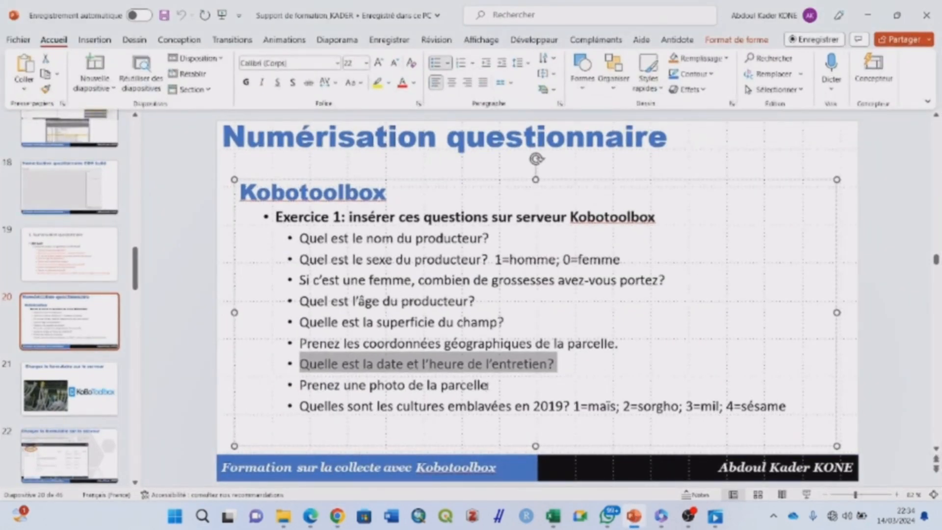
# Copy 'Prenez une photo de la parcelle' from the slide and add it as a Photographie question
pyautogui.click(488, 388)
pyautogui.moveTo(488, 386); pyautogui.dragTo(300, 385)
pyautogui.hotkey('ctrl', 'c')
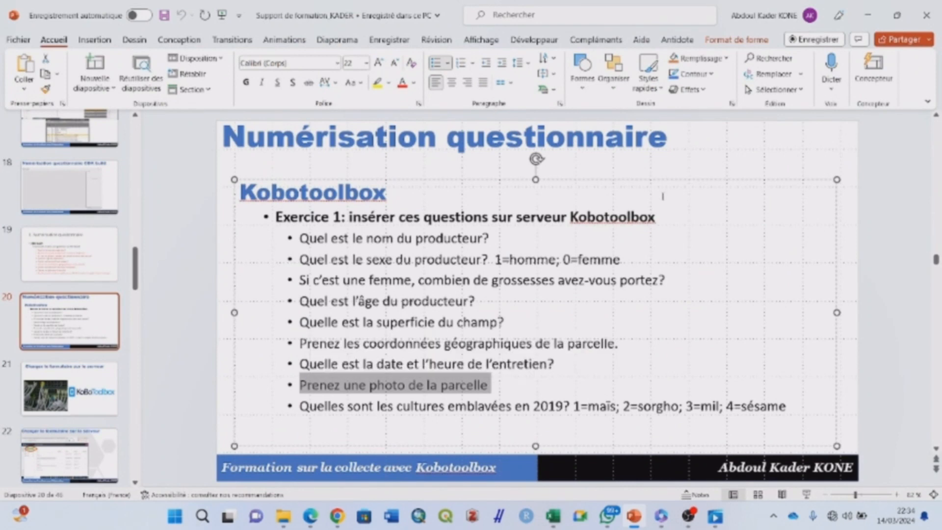
pyautogui.click(867, 16)
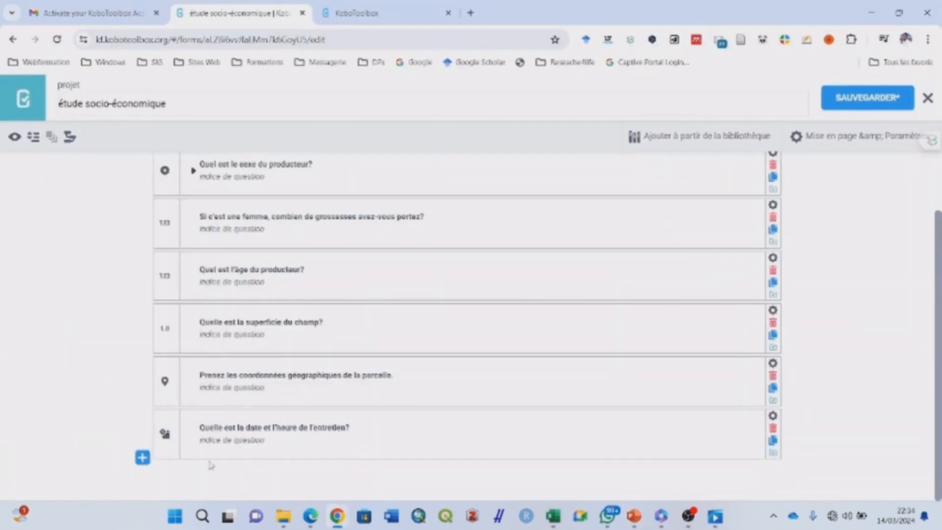
pyautogui.click(142, 462)
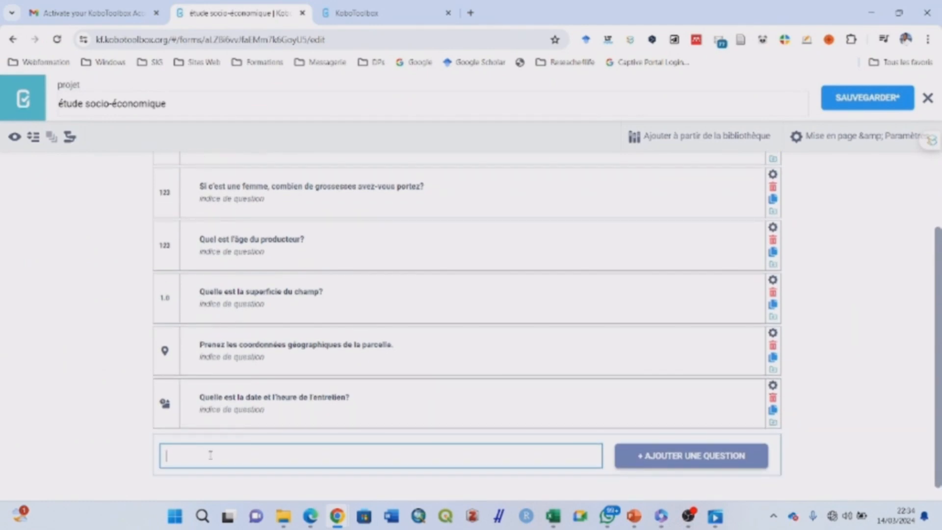
pyautogui.hotkey('ctrl', 'v')
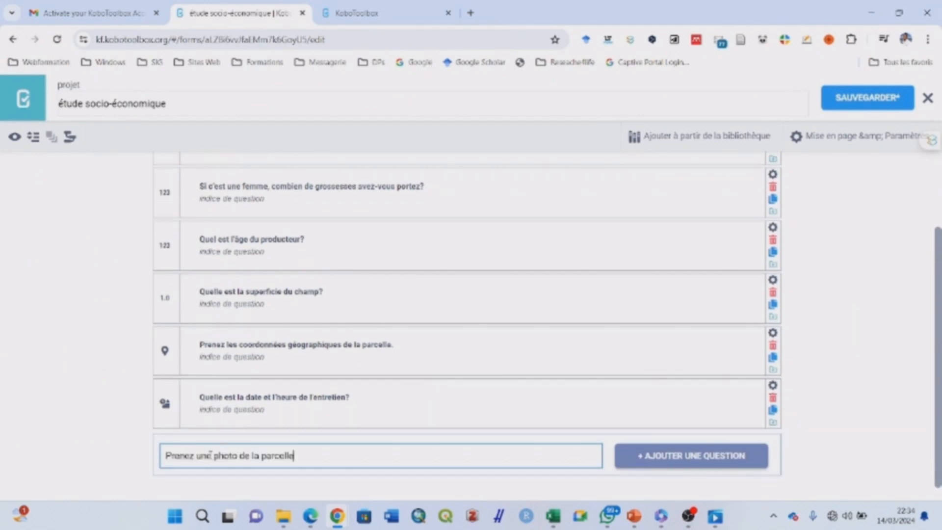
pyautogui.click(672, 460)
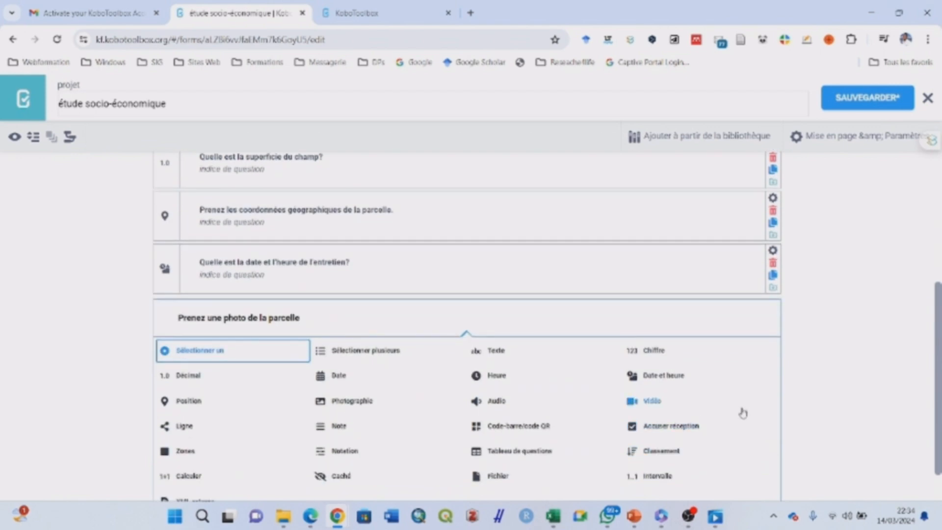
pyautogui.click(360, 403)
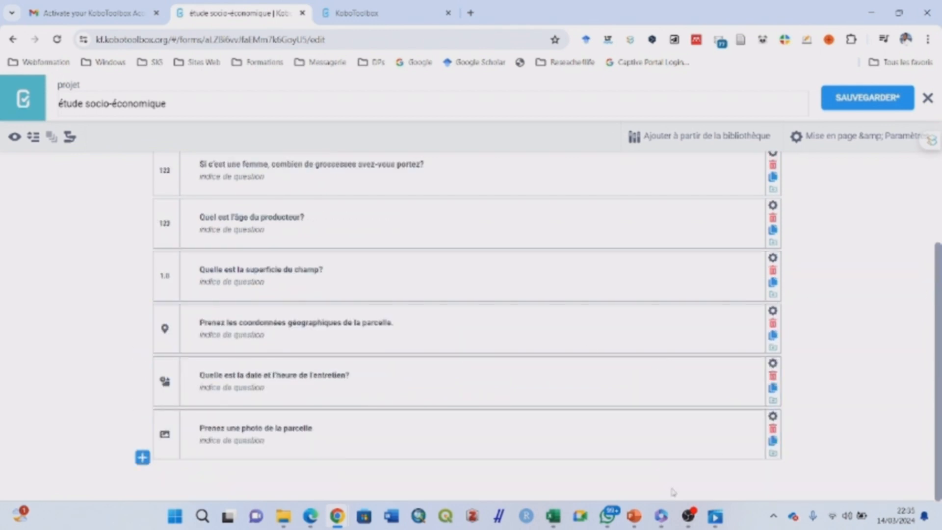
pyautogui.click(634, 515)
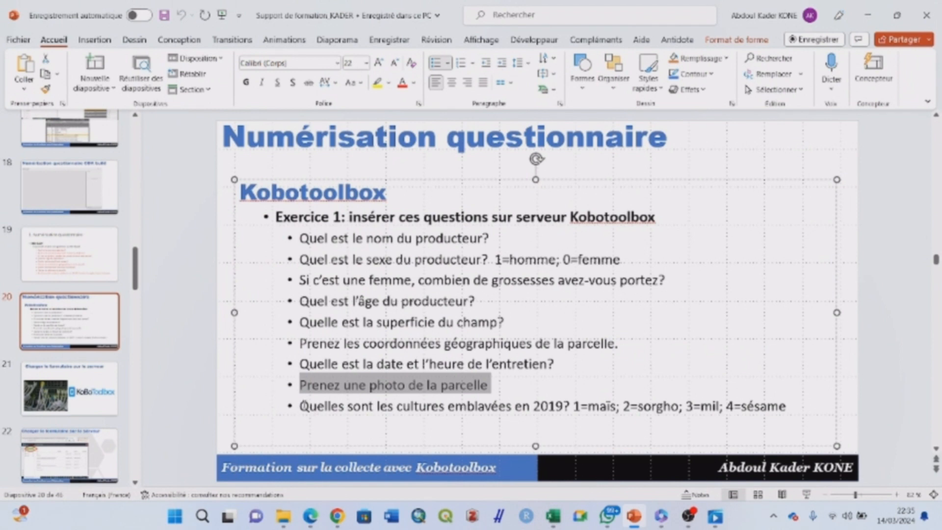
# Add 'Quelles sont les cultures emblavées en 2023' as a Sélectionner plusieurs question
pyautogui.moveTo(300, 405); pyautogui.dragTo(561, 408)
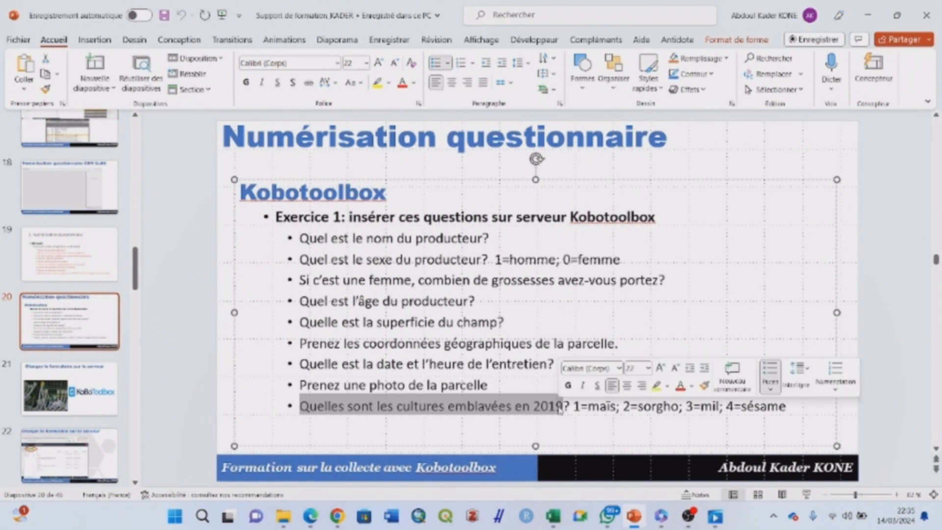
pyautogui.click(522, 407)
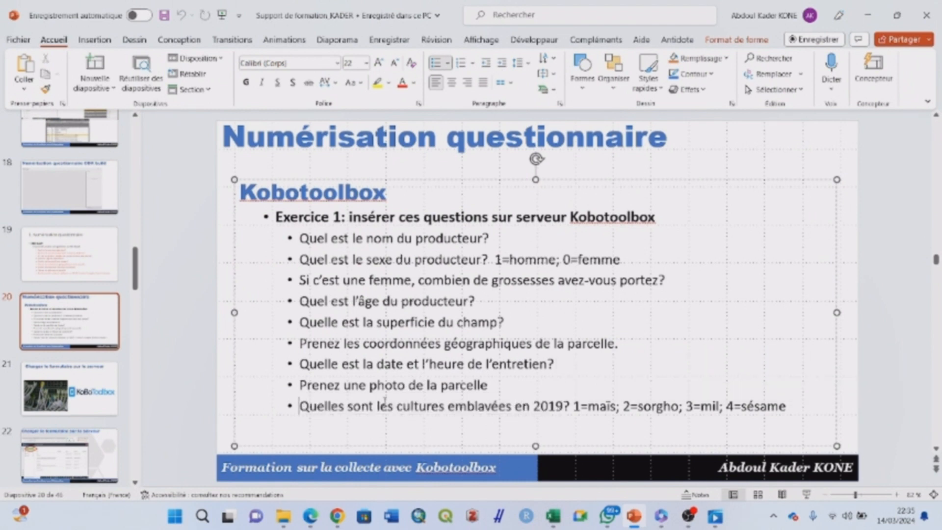
pyautogui.moveTo(299, 406); pyautogui.dragTo(525, 416)
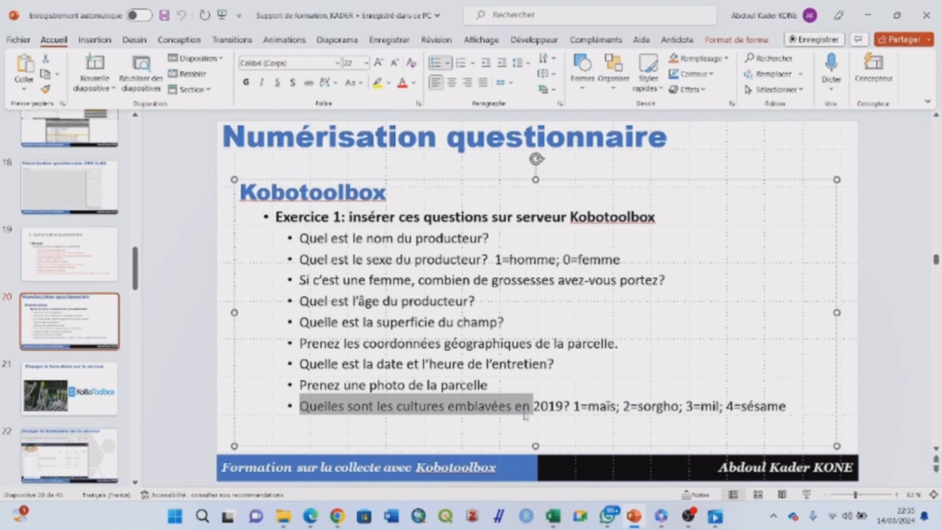
pyautogui.click(869, 16)
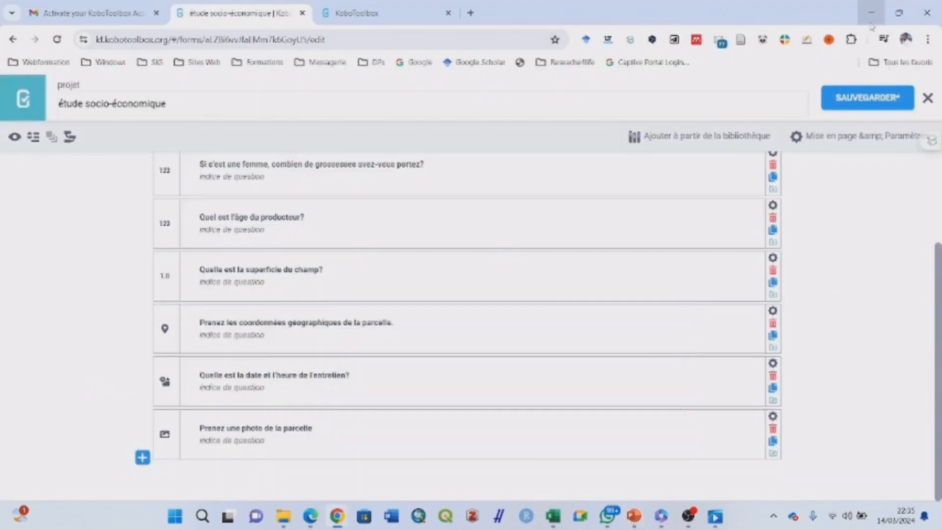
pyautogui.click(142, 458)
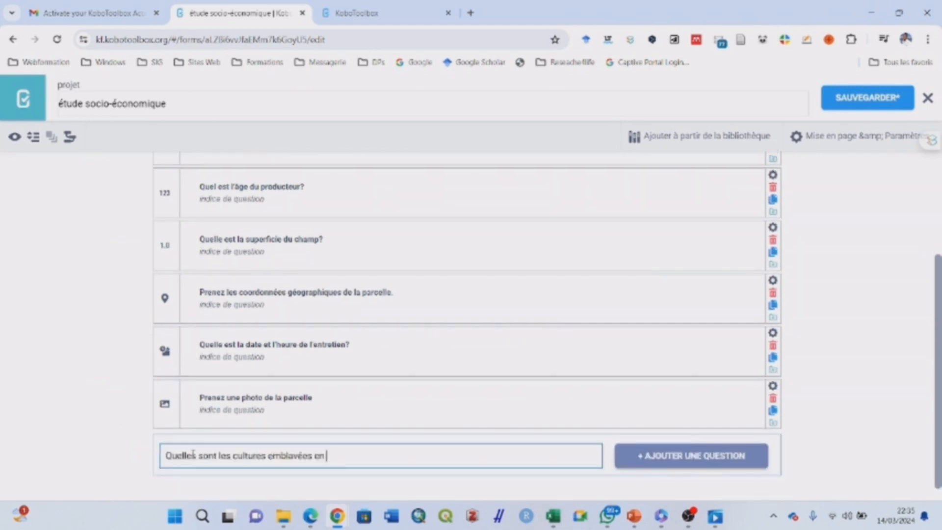
pyautogui.write('2023')
pyautogui.scroll(-1, 934, 353)
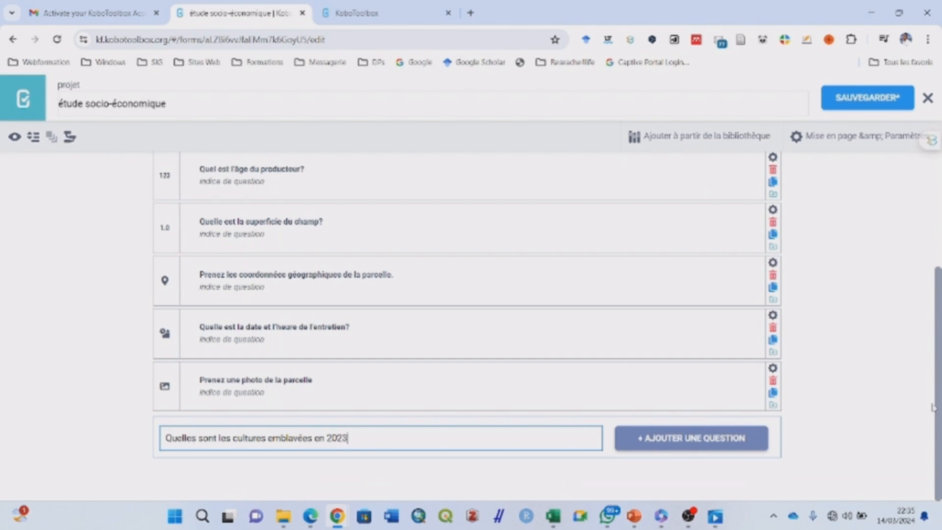
pyautogui.click(696, 443)
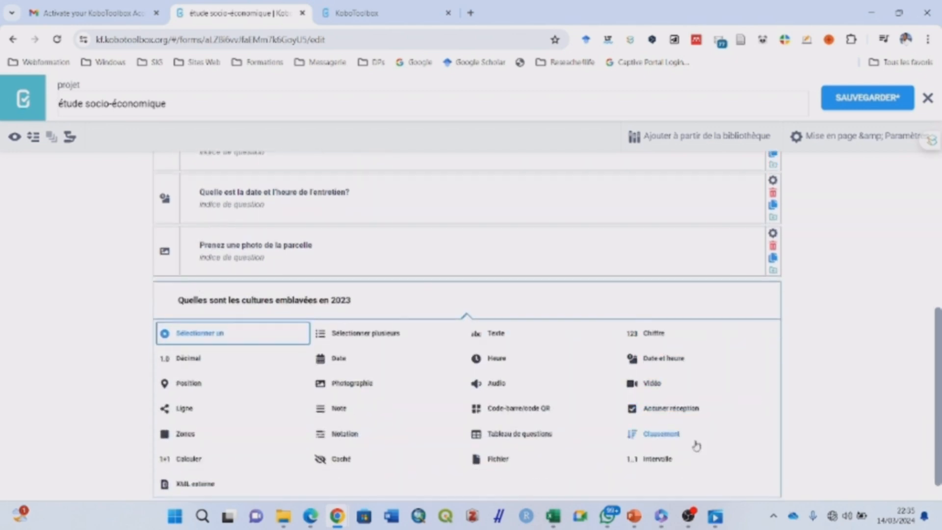
pyautogui.click(400, 338)
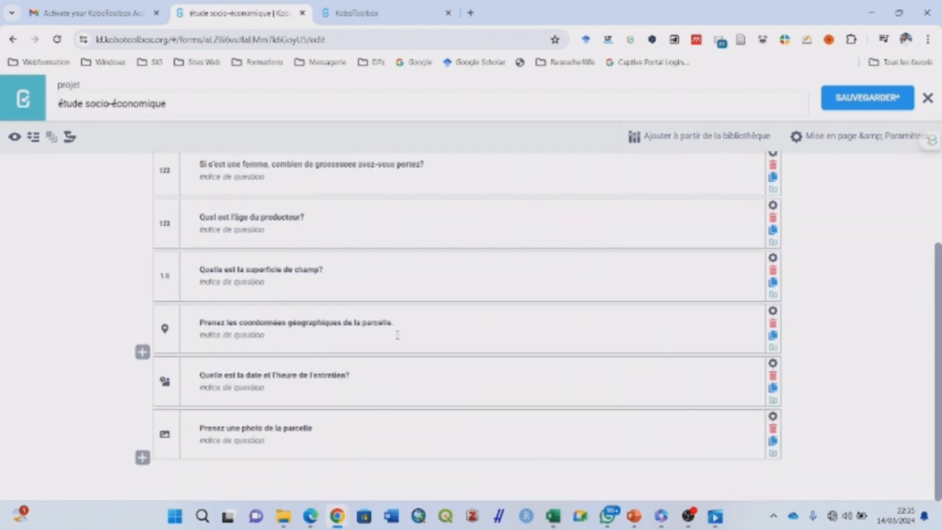
# Enter the first two crop choices, Mais and Sorgho
pyautogui.moveTo(638, 518)
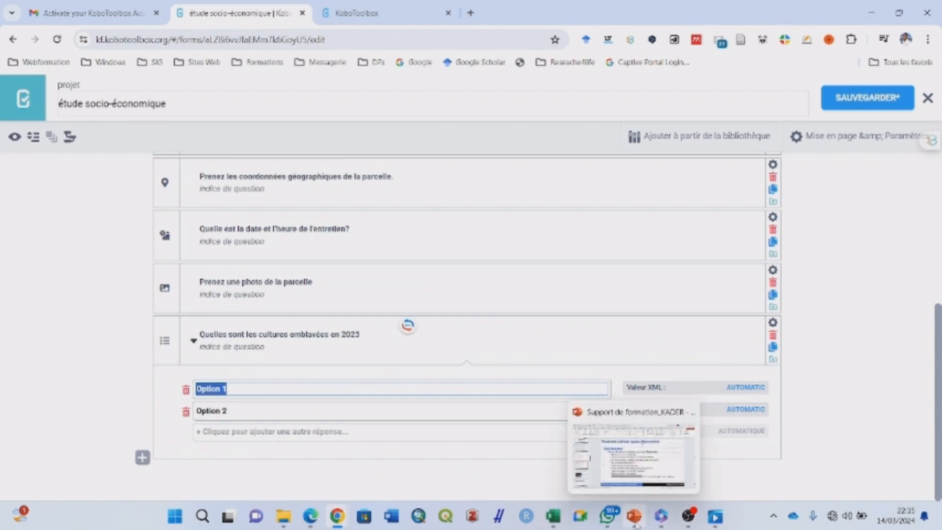
pyautogui.click(648, 476)
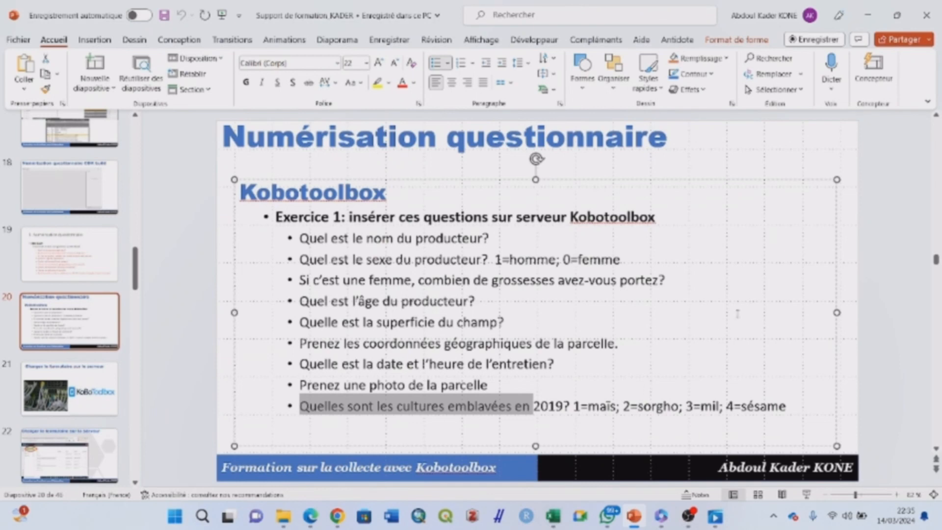
pyautogui.click(868, 15)
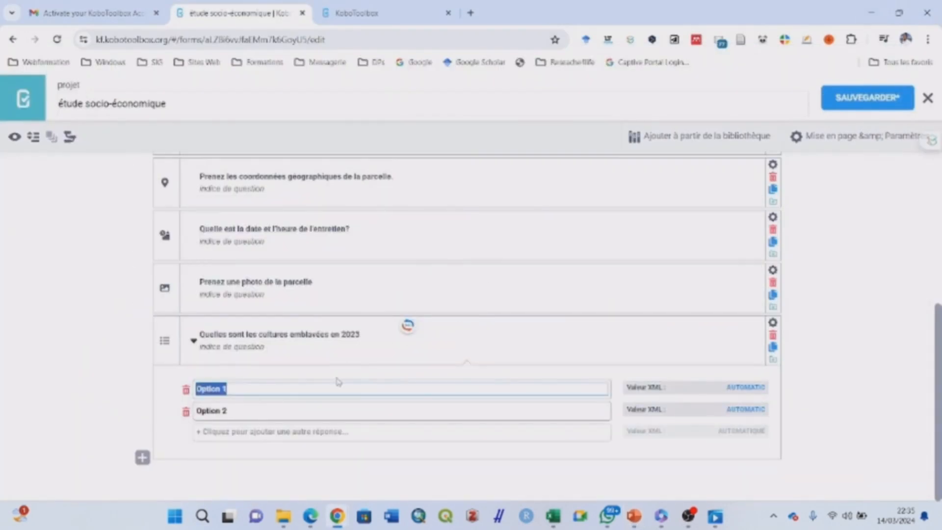
pyautogui.write('Ma')
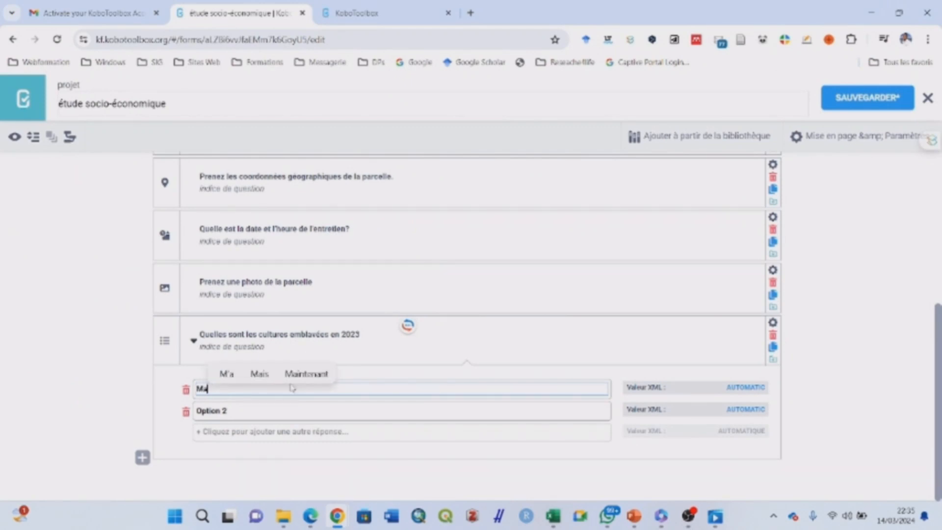
pyautogui.write('is')
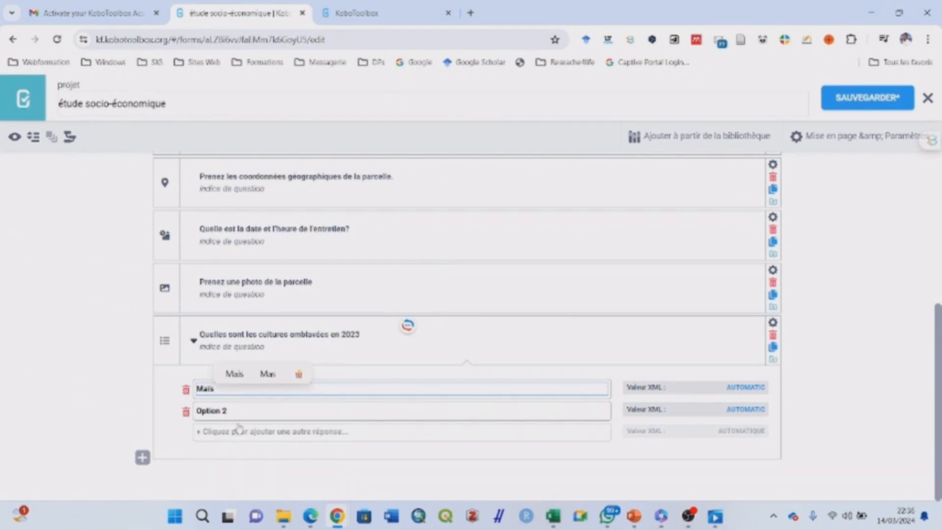
pyautogui.click(245, 410)
pyautogui.moveTo(245, 406); pyautogui.dragTo(181, 412)
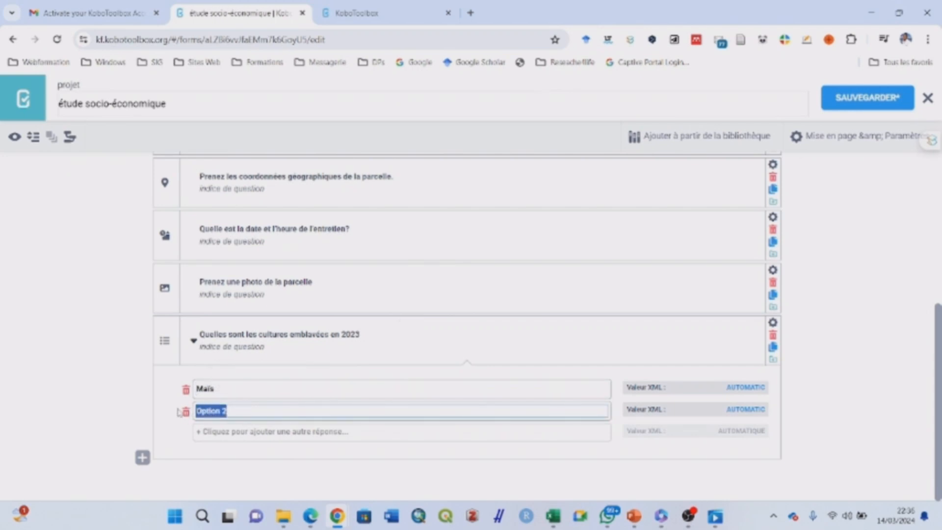
pyautogui.write('Sorgho')
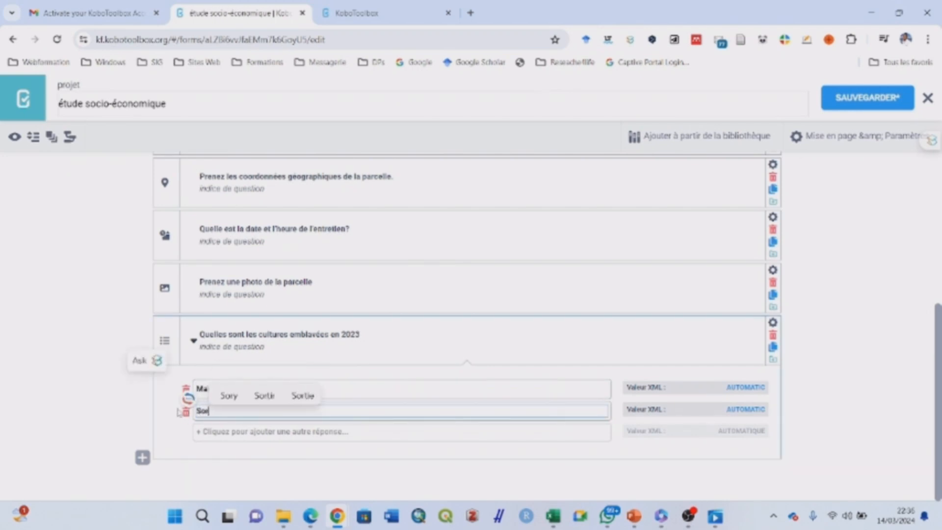
# Add the remaining crop choices Mil and Sesame and collapse the choice list
pyautogui.click(227, 431)
pyautogui.write('Mil')
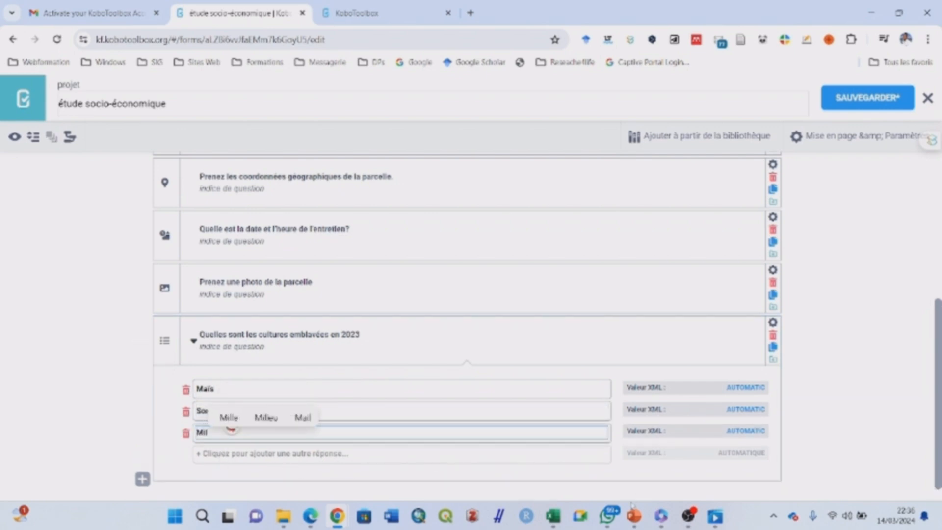
pyautogui.moveTo(633, 516)
pyautogui.click(633, 471)
pyautogui.click(248, 454)
pyautogui.write('Sesame')
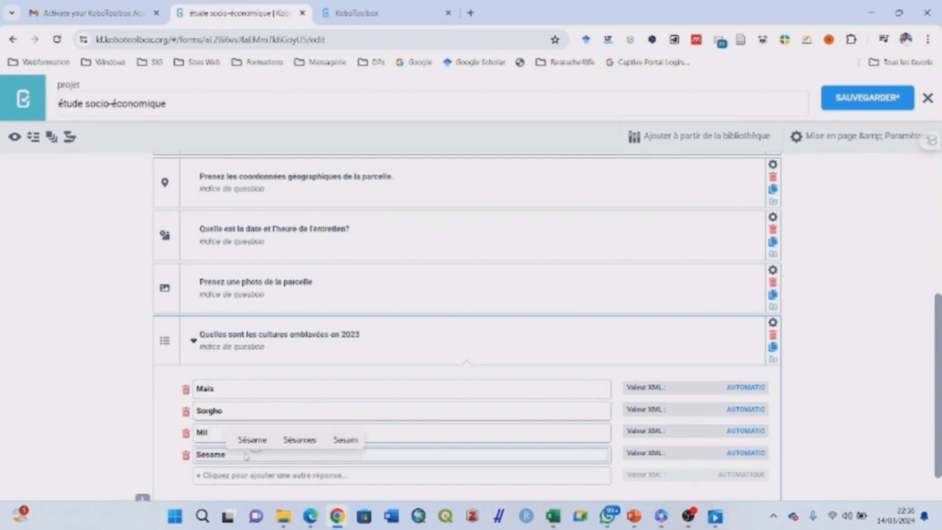
pyautogui.click(830, 347)
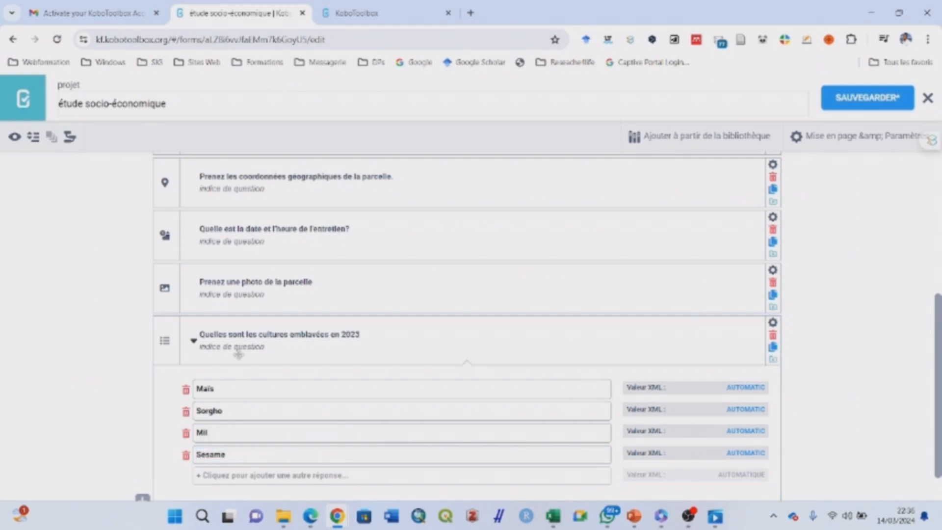
pyautogui.click(194, 342)
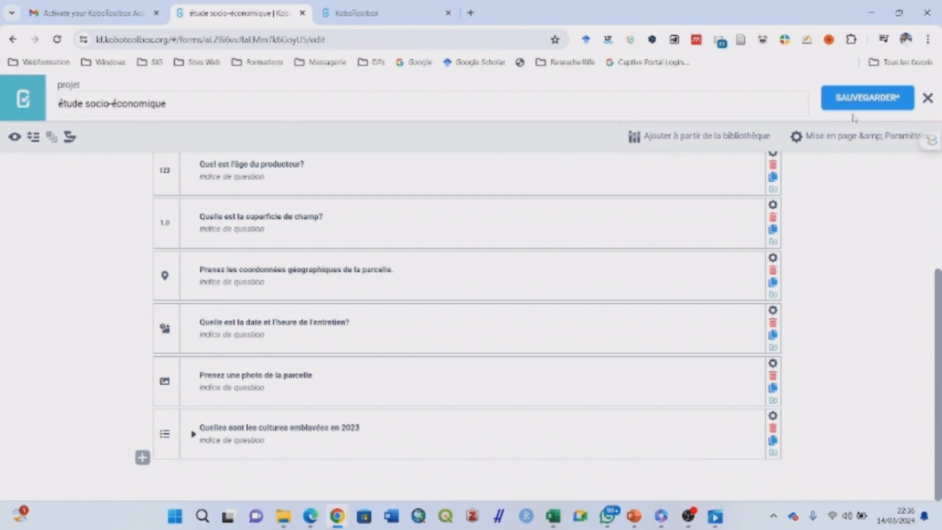
# Save the form and, in the preview, toggle Homme/Femme to check the pregnancies question appears only for Femme
pyautogui.click(864, 104)
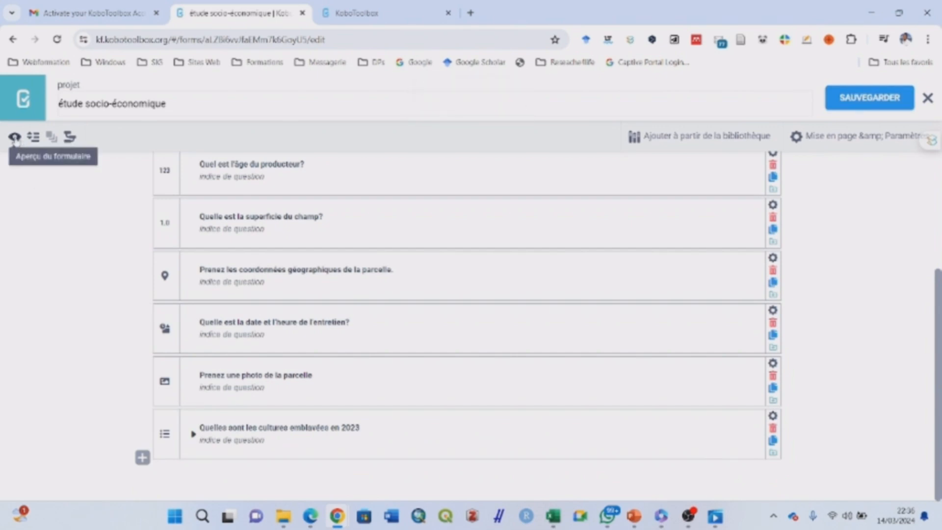
pyautogui.click(15, 138)
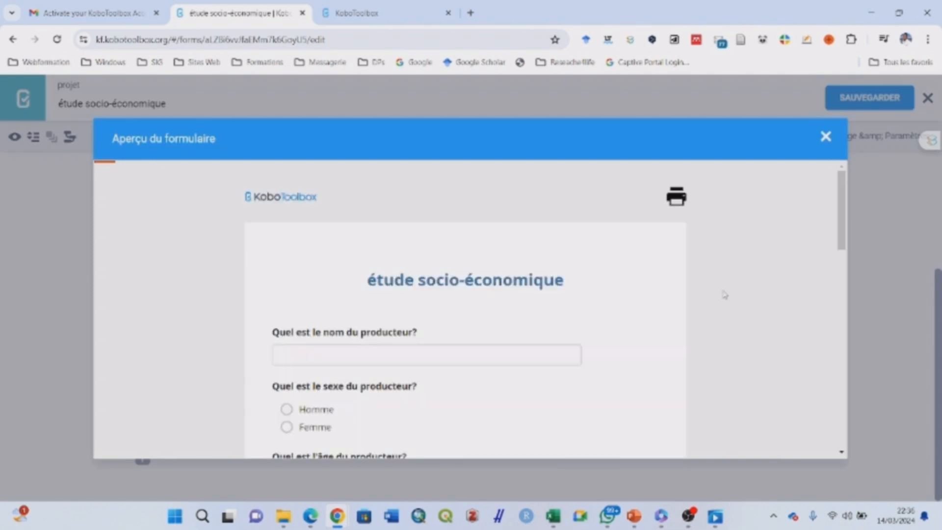
pyautogui.scroll(-2, 840, 217)
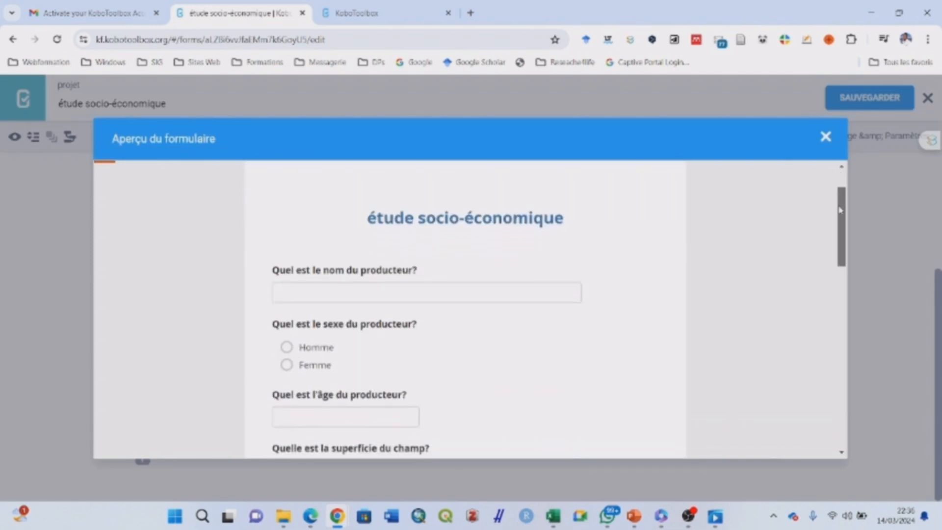
pyautogui.click(287, 315)
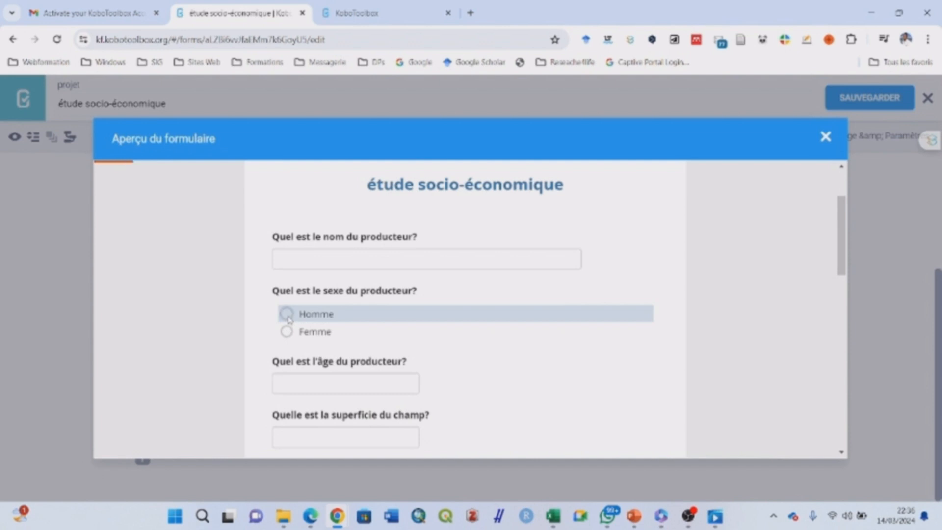
pyautogui.click(287, 331)
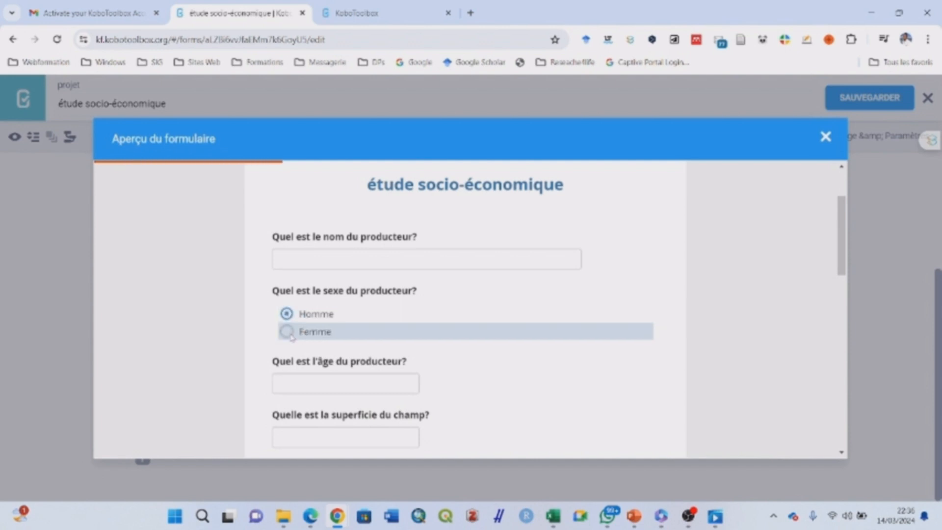
pyautogui.click(288, 316)
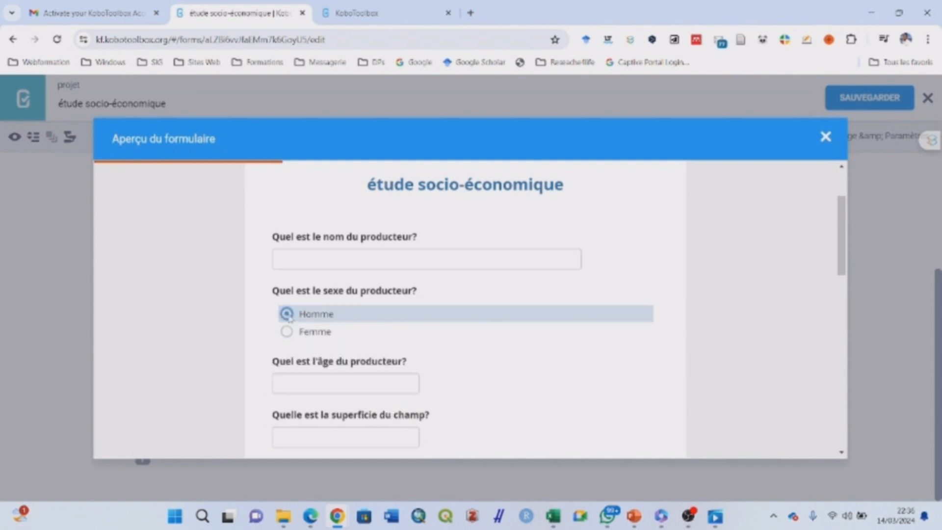
pyautogui.click(287, 332)
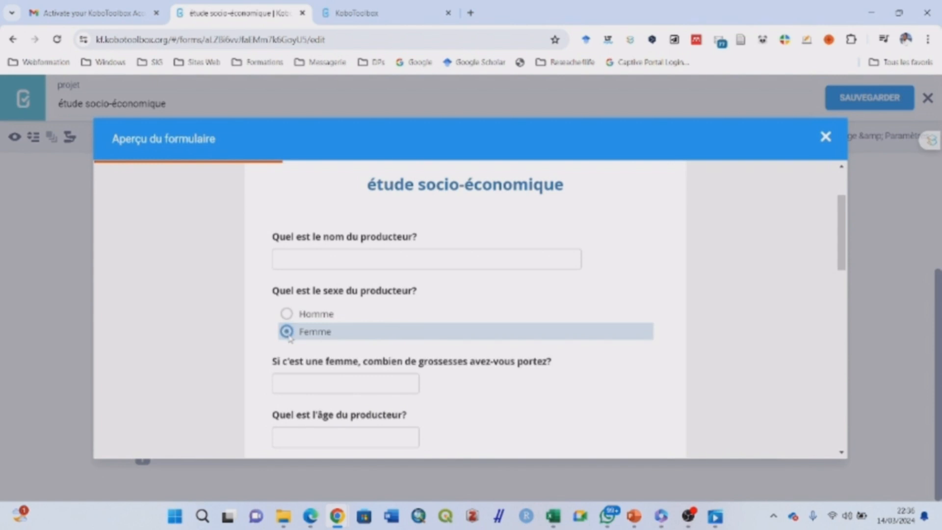
pyautogui.click(288, 314)
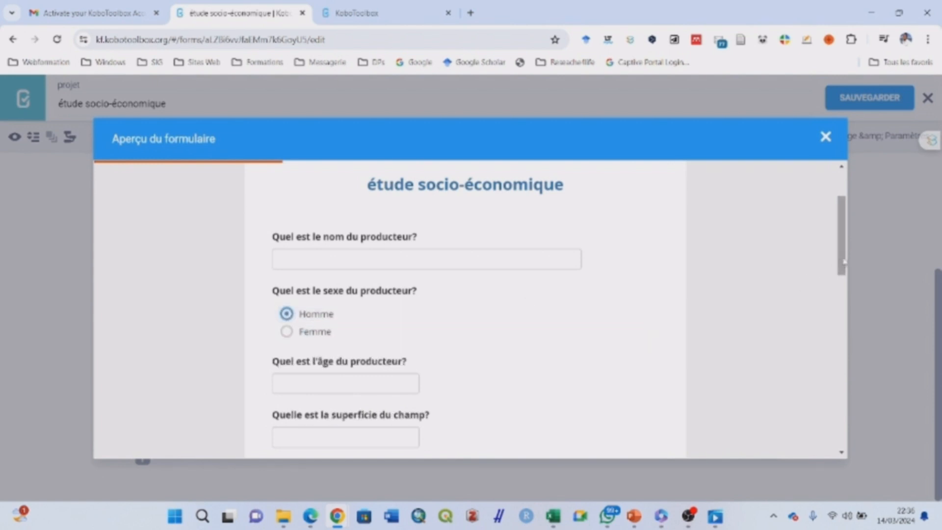
# Tick Mais, Sorgho, Mil and Sesame in the 2023 crops question
pyautogui.moveTo(838, 266); pyautogui.dragTo(833, 426)
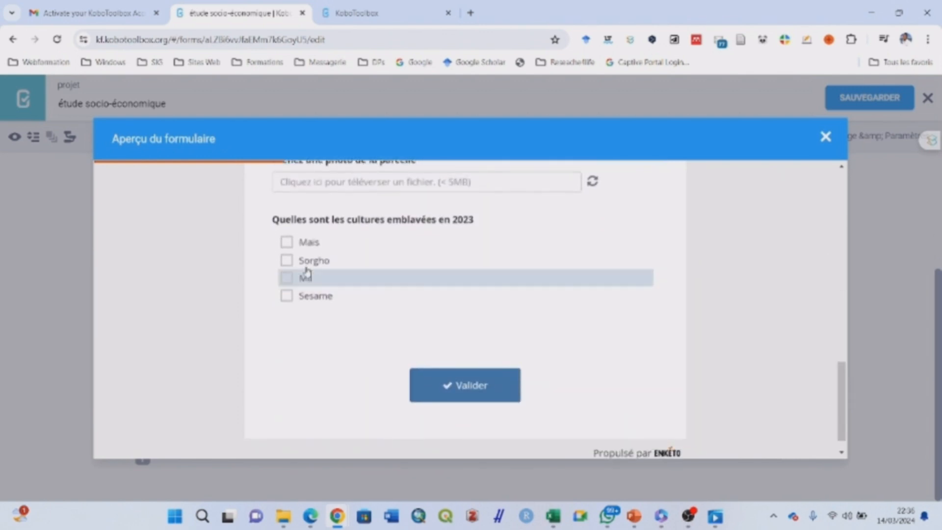
pyautogui.click(291, 247)
pyautogui.click(287, 260)
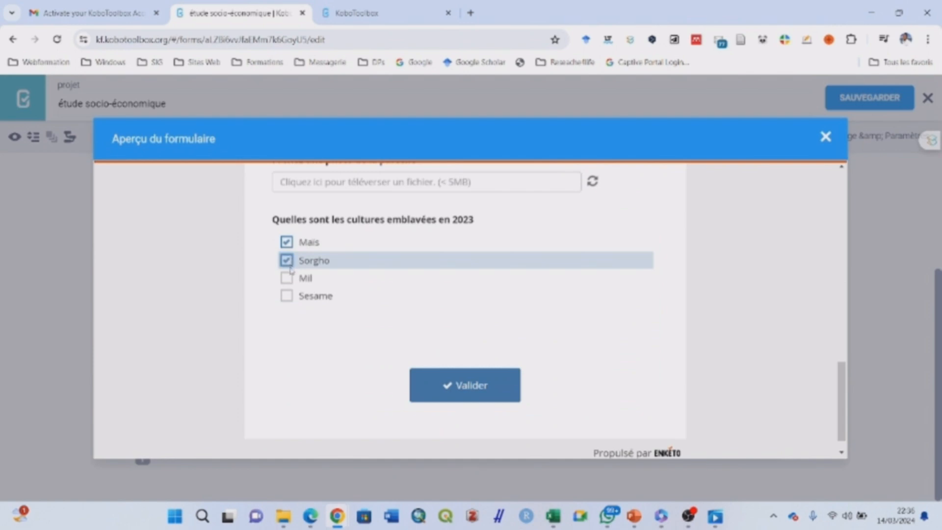
pyautogui.click(287, 278)
pyautogui.click(287, 296)
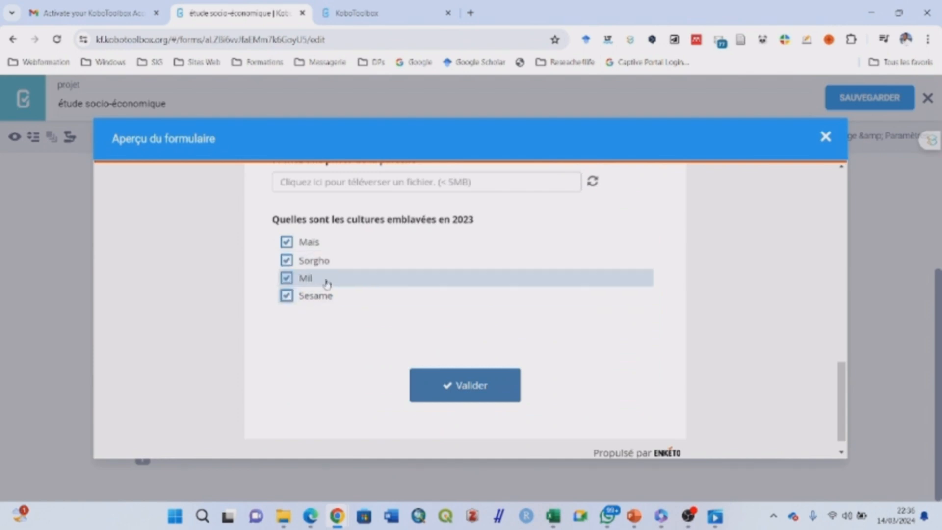
# Close the preview and group the name, sex, pregnancies and age questions together
pyautogui.click(826, 139)
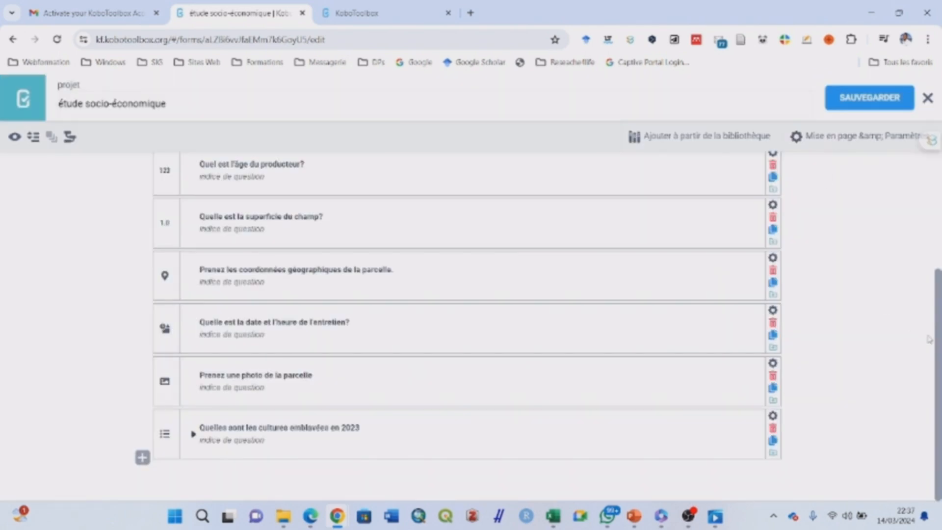
pyautogui.scroll(5, 939, 350)
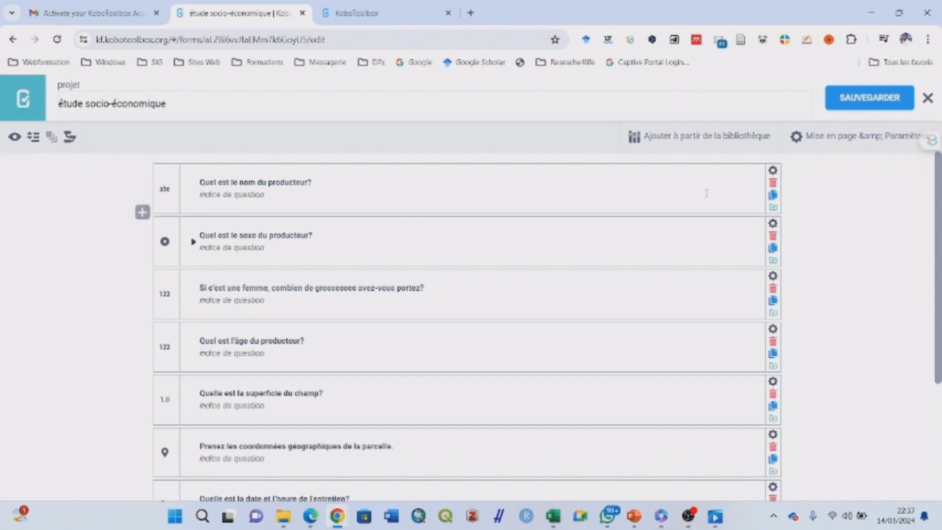
pyautogui.click(417, 171)
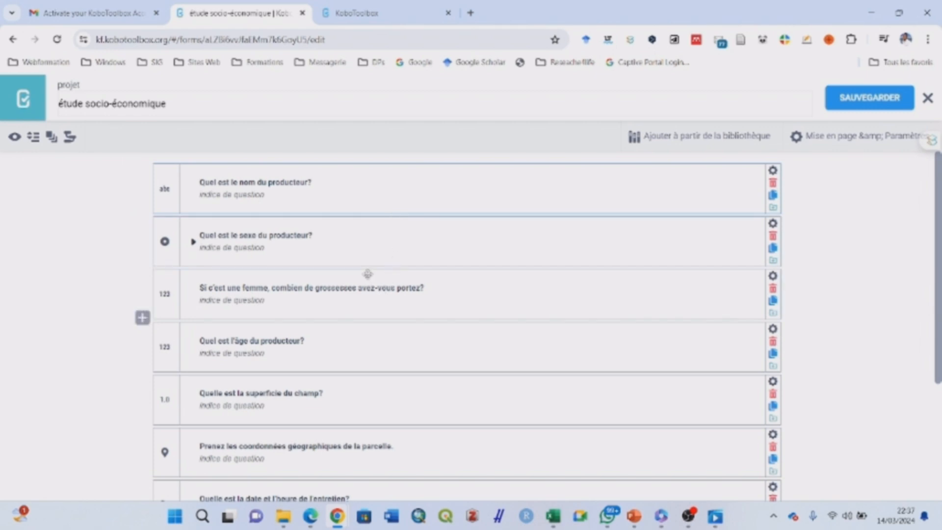
pyautogui.click(370, 335)
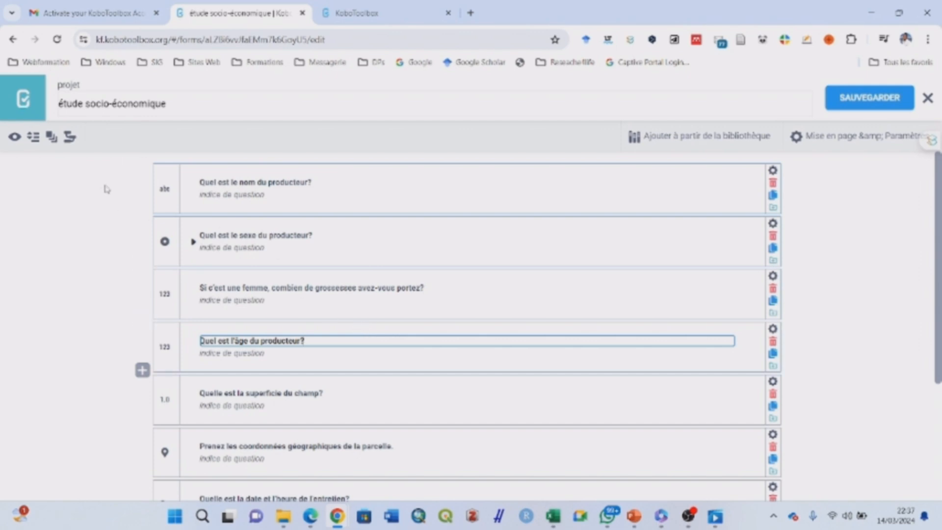
pyautogui.click(51, 137)
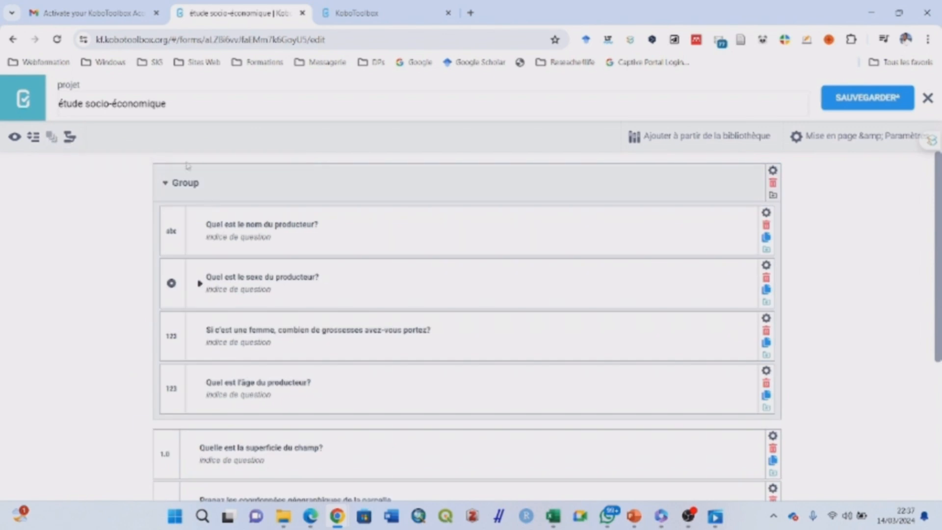
# Collapse the new group, replace its 'Group' title with 'Situation démographique', and save
pyautogui.click(166, 183)
pyautogui.click(209, 185)
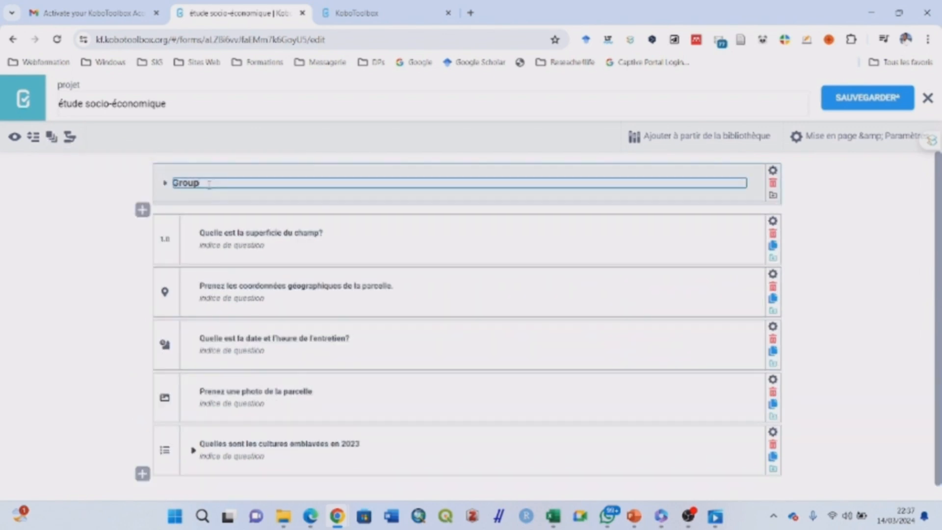
pyautogui.moveTo(209, 184); pyautogui.dragTo(164, 186)
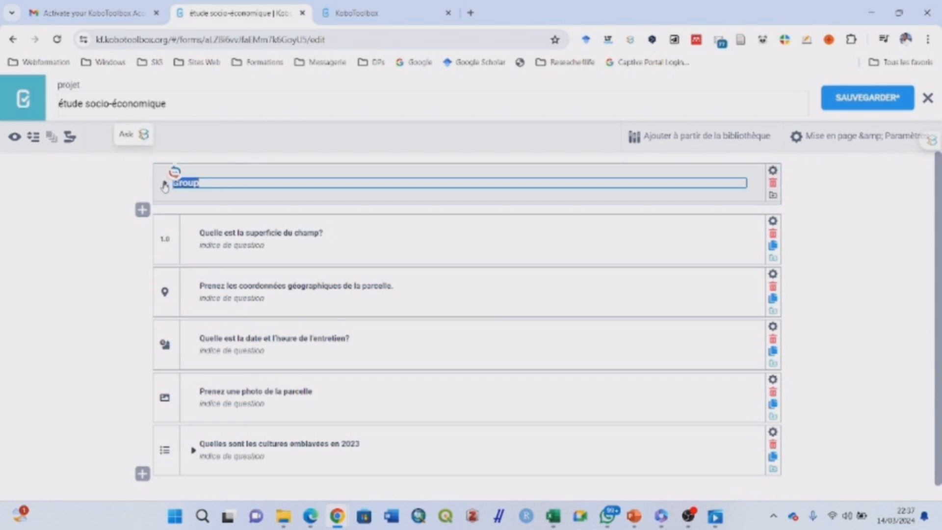
pyautogui.write('S')
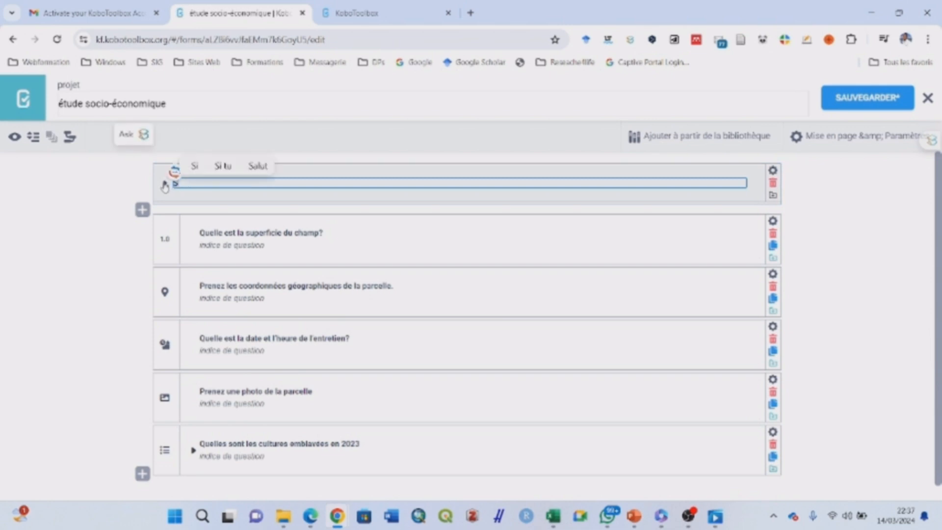
pyautogui.write('ituatio')
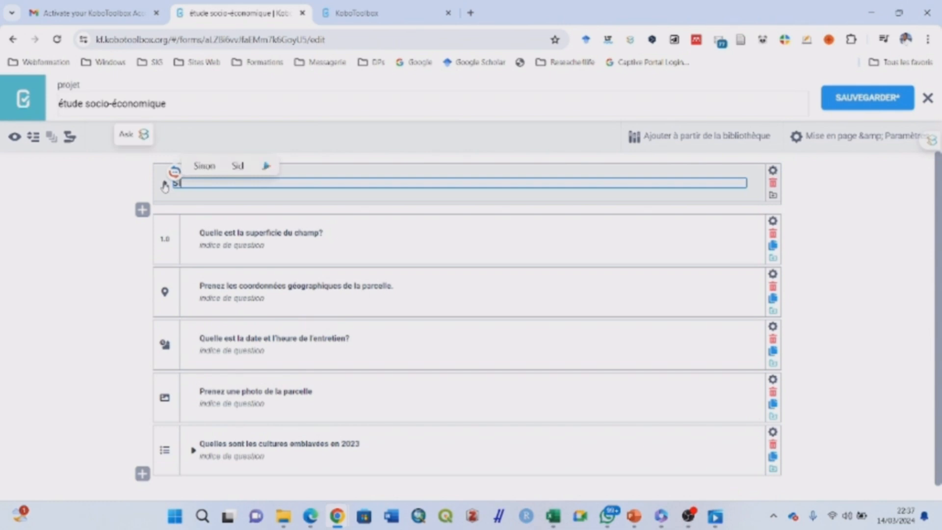
pyautogui.write('n')
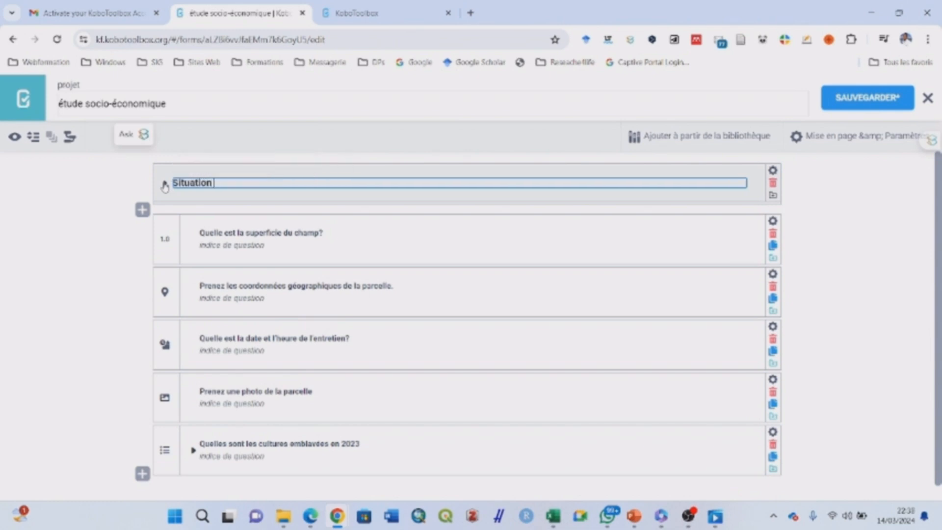
pyautogui.write(' d')
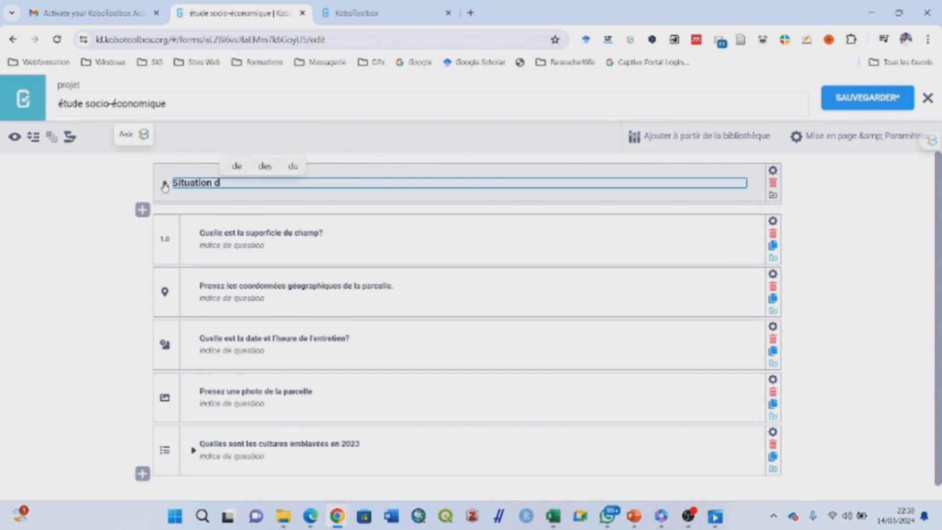
pyautogui.write('émogra')
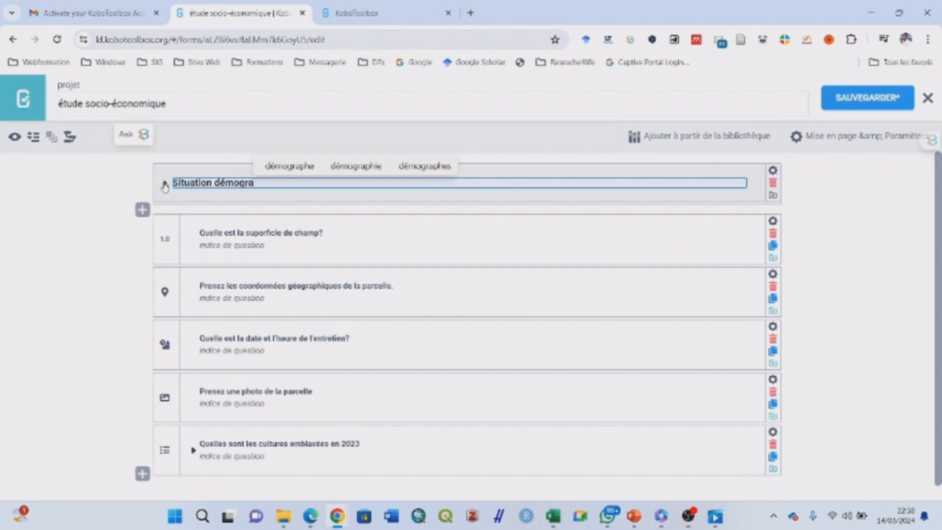
pyautogui.write('phique')
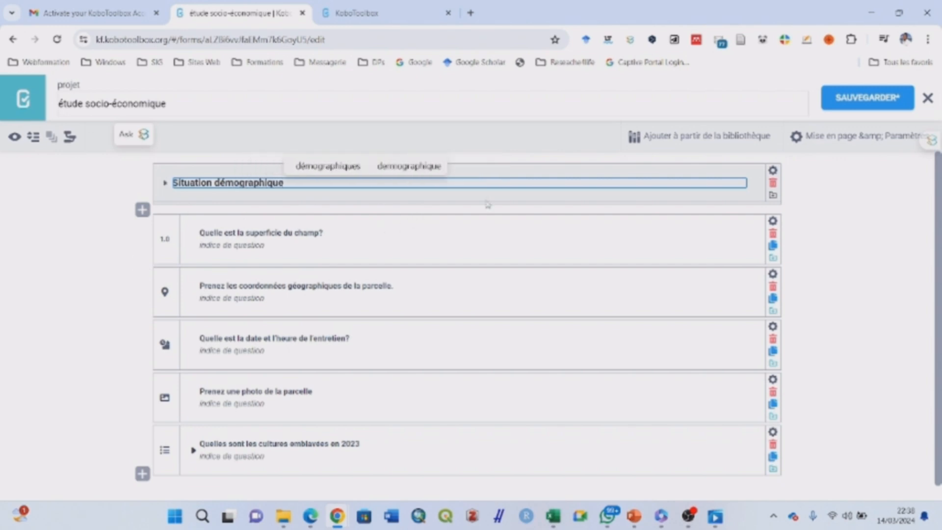
pyautogui.click(825, 221)
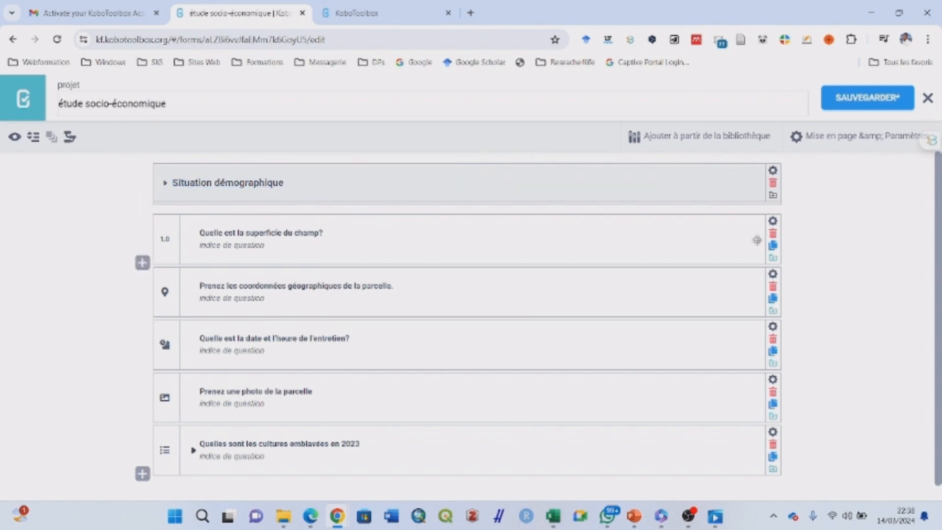
pyautogui.click(861, 99)
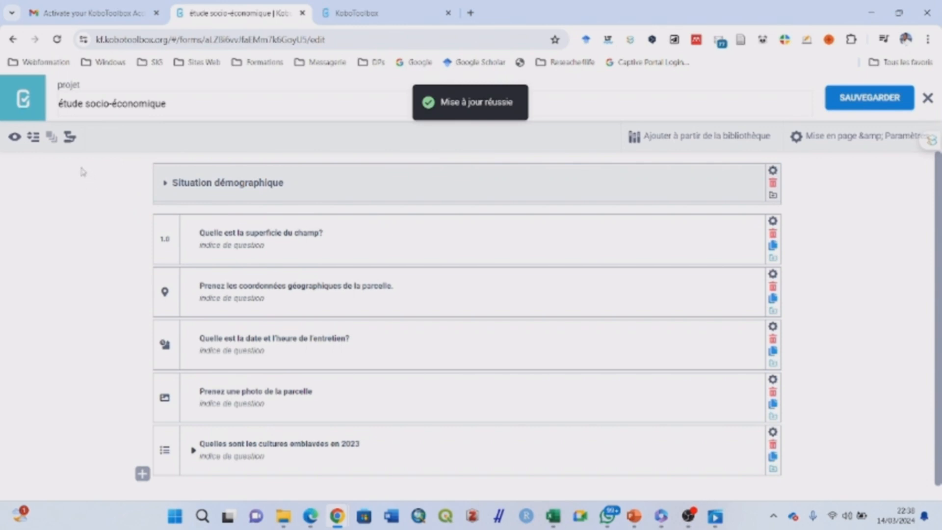
pyautogui.click(15, 139)
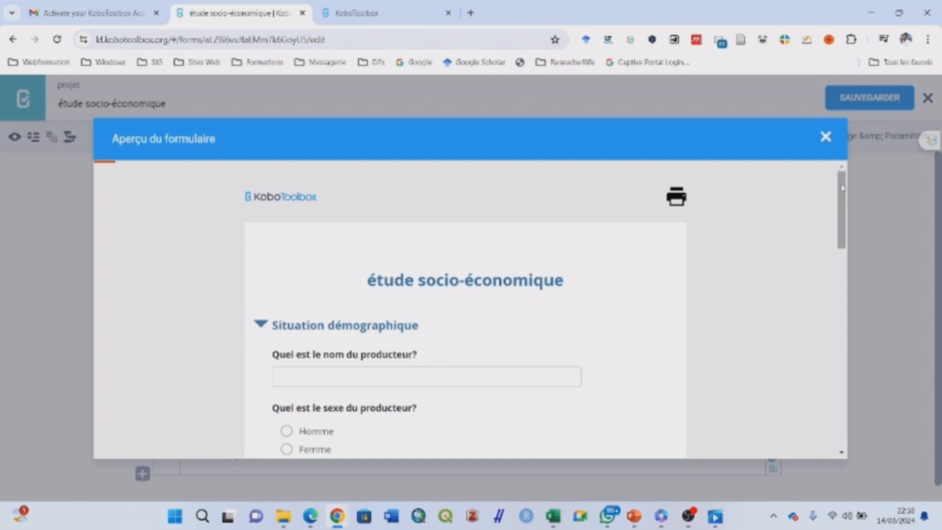
pyautogui.scroll(-2, 842, 196)
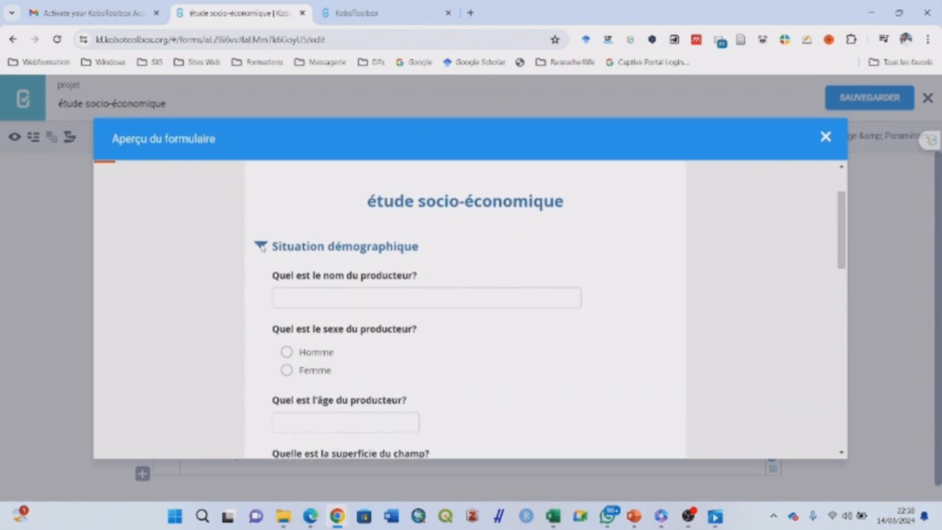
pyautogui.click(261, 246)
pyautogui.click(261, 246)
pyautogui.moveTo(838, 229); pyautogui.dragTo(799, 227)
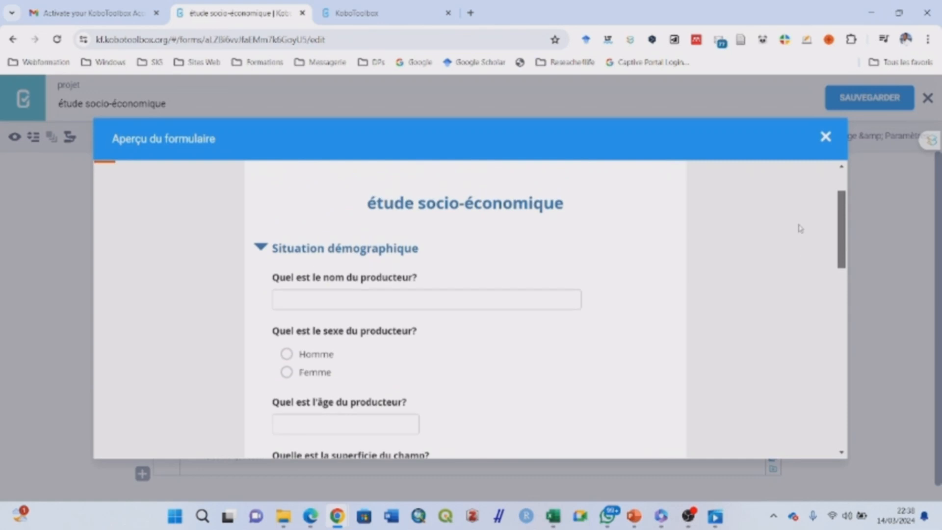
pyautogui.click(261, 248)
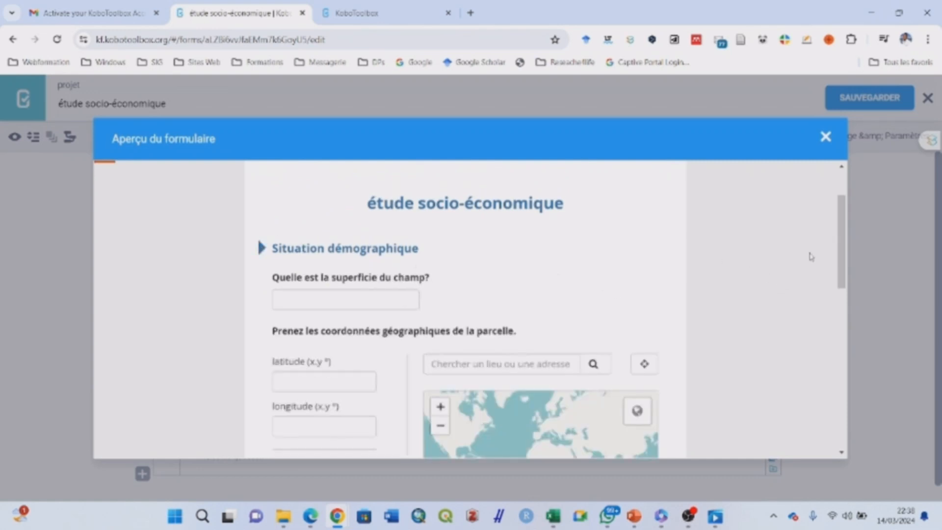
pyautogui.click(826, 138)
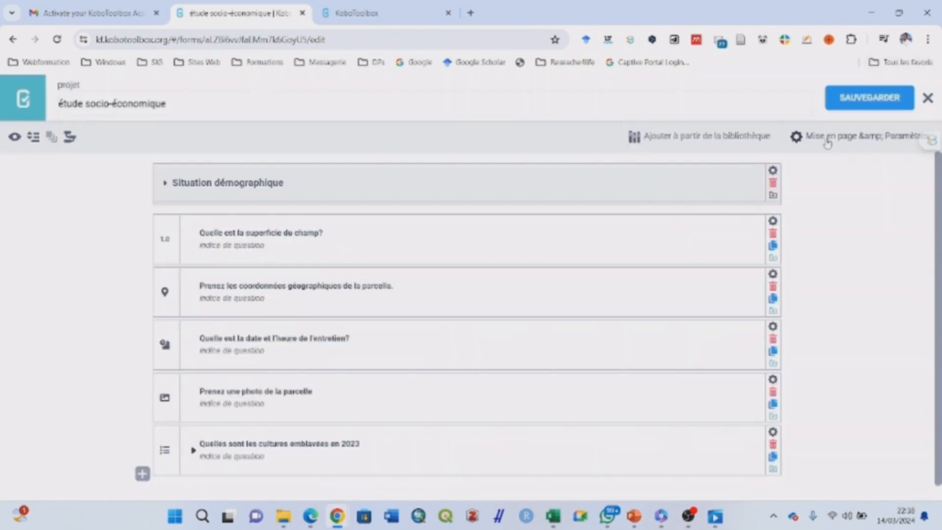